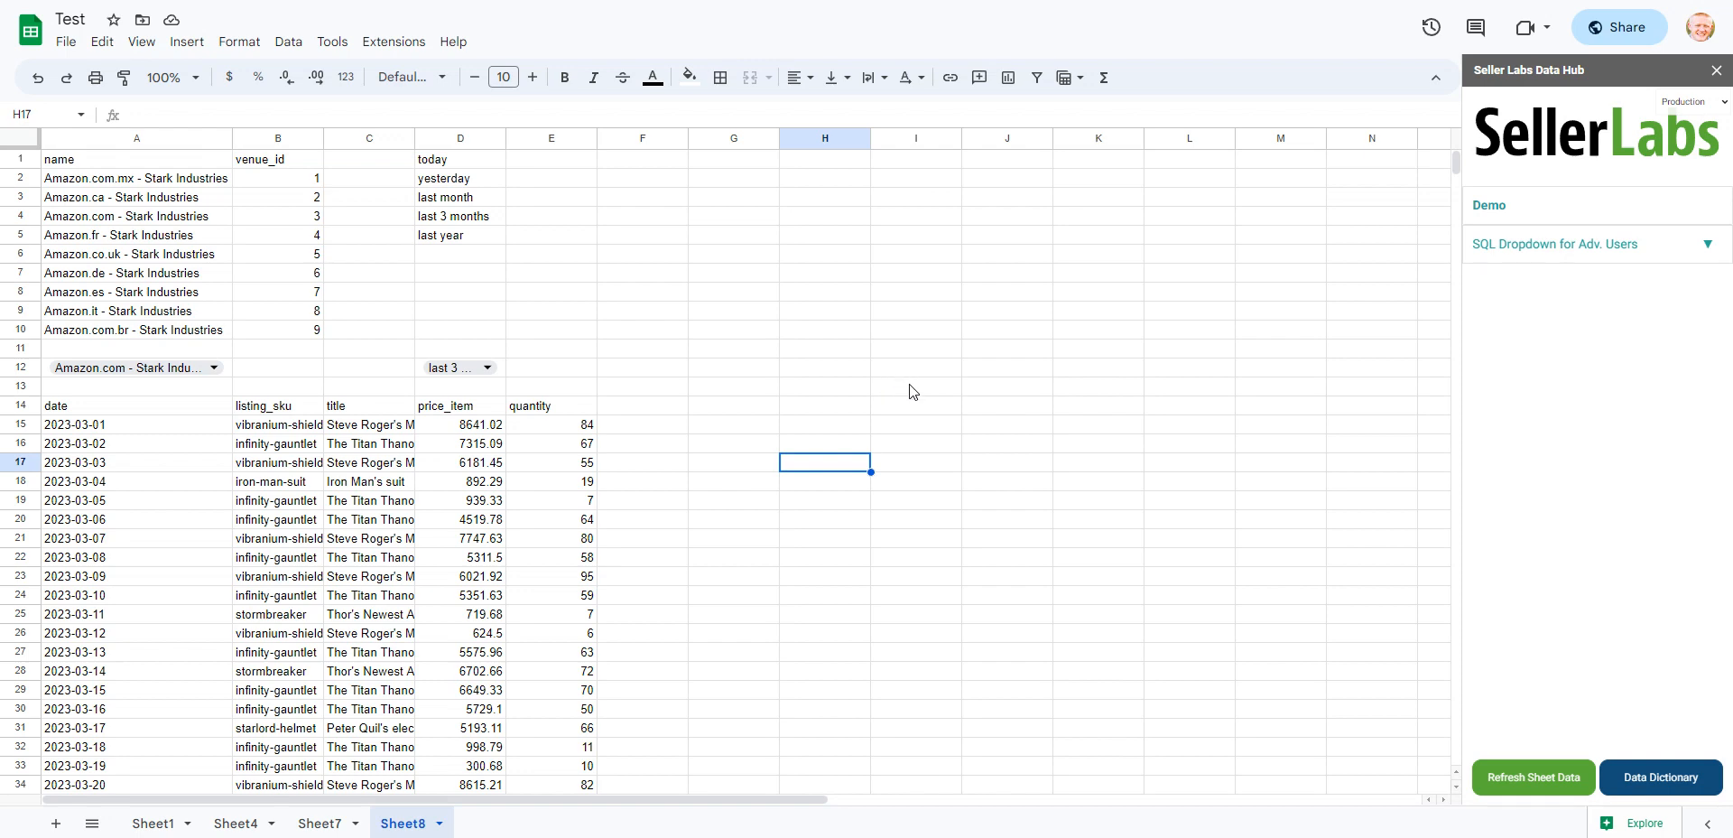
Inspect the sl_order_items_group_by formula in cell A14, including its venue lookup and D12 date range argument
{"action": "left_click", "coordinate": [126, 415]}
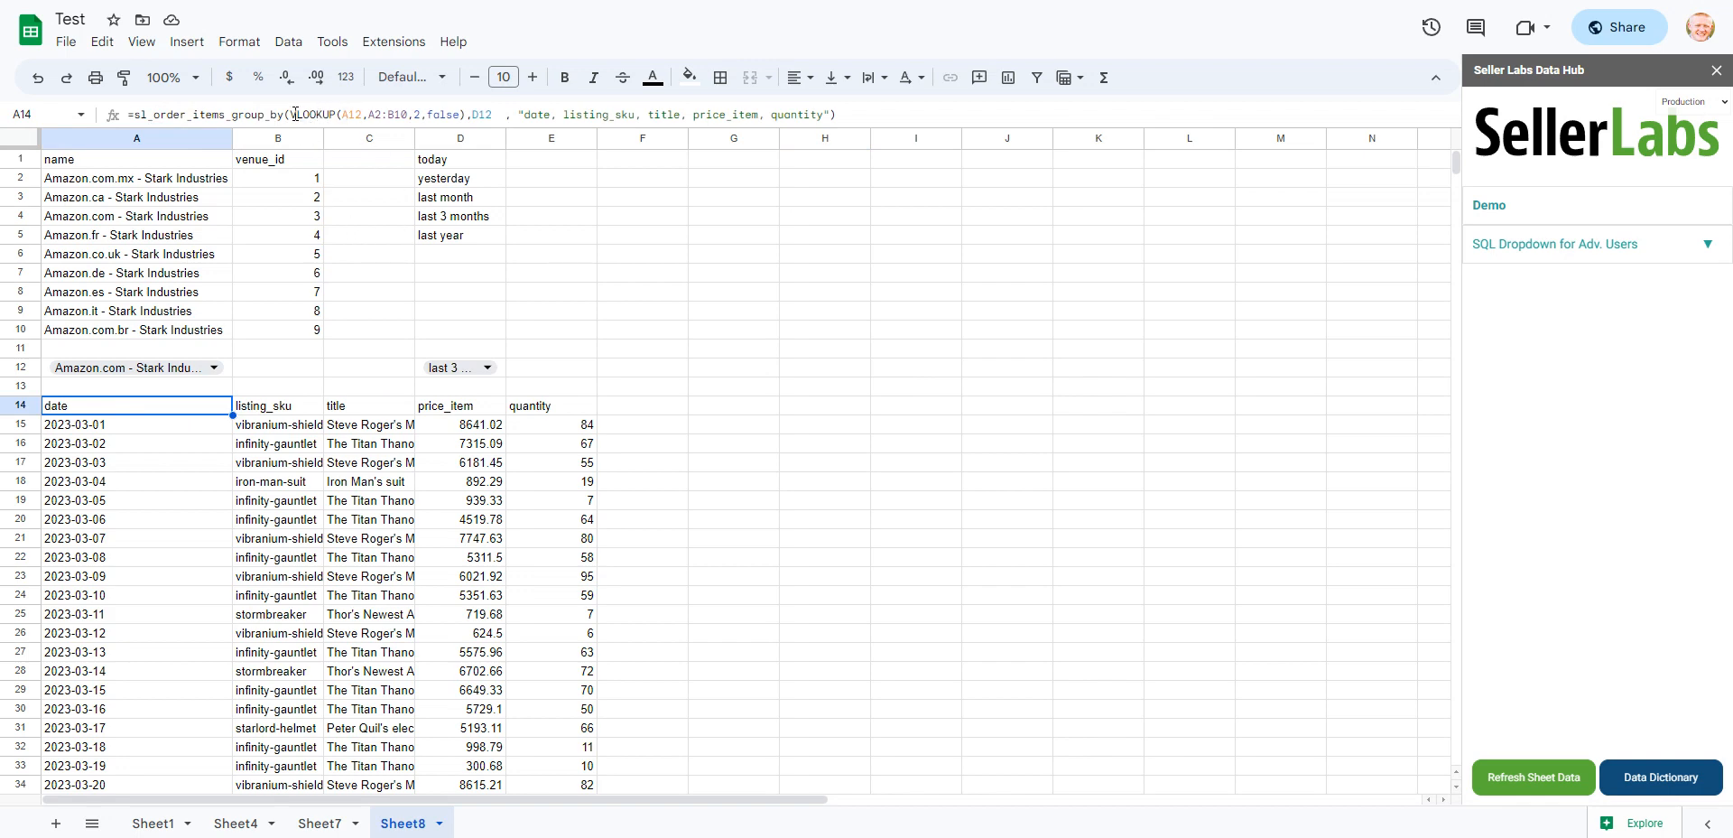
{"action": "left_click", "coordinate": [505, 115]}
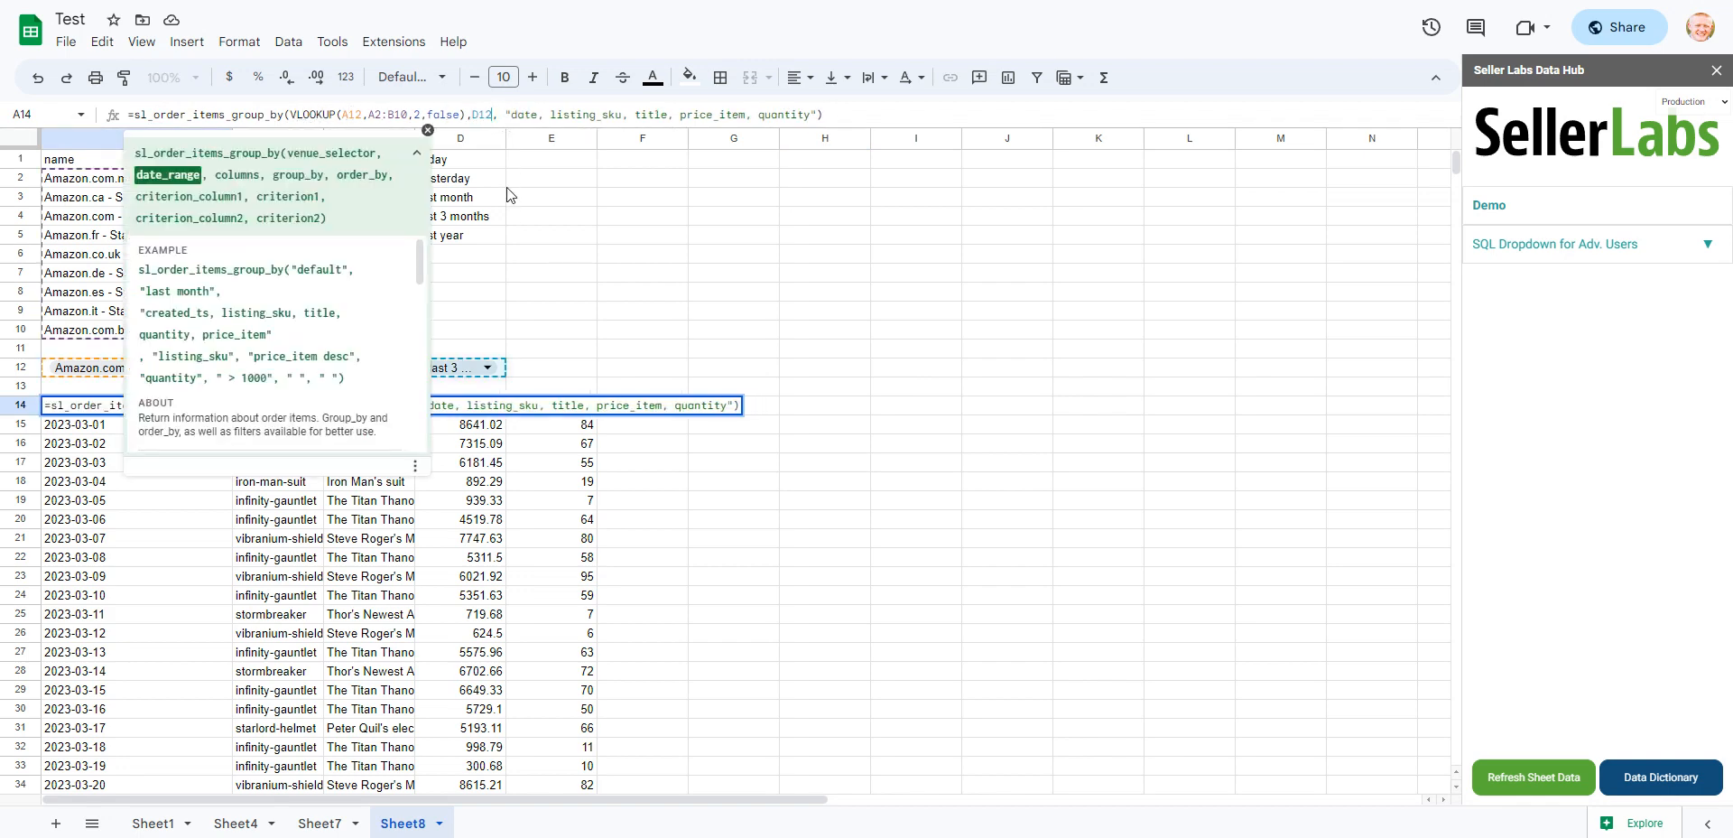
{"action": "key", "text": "Return"}
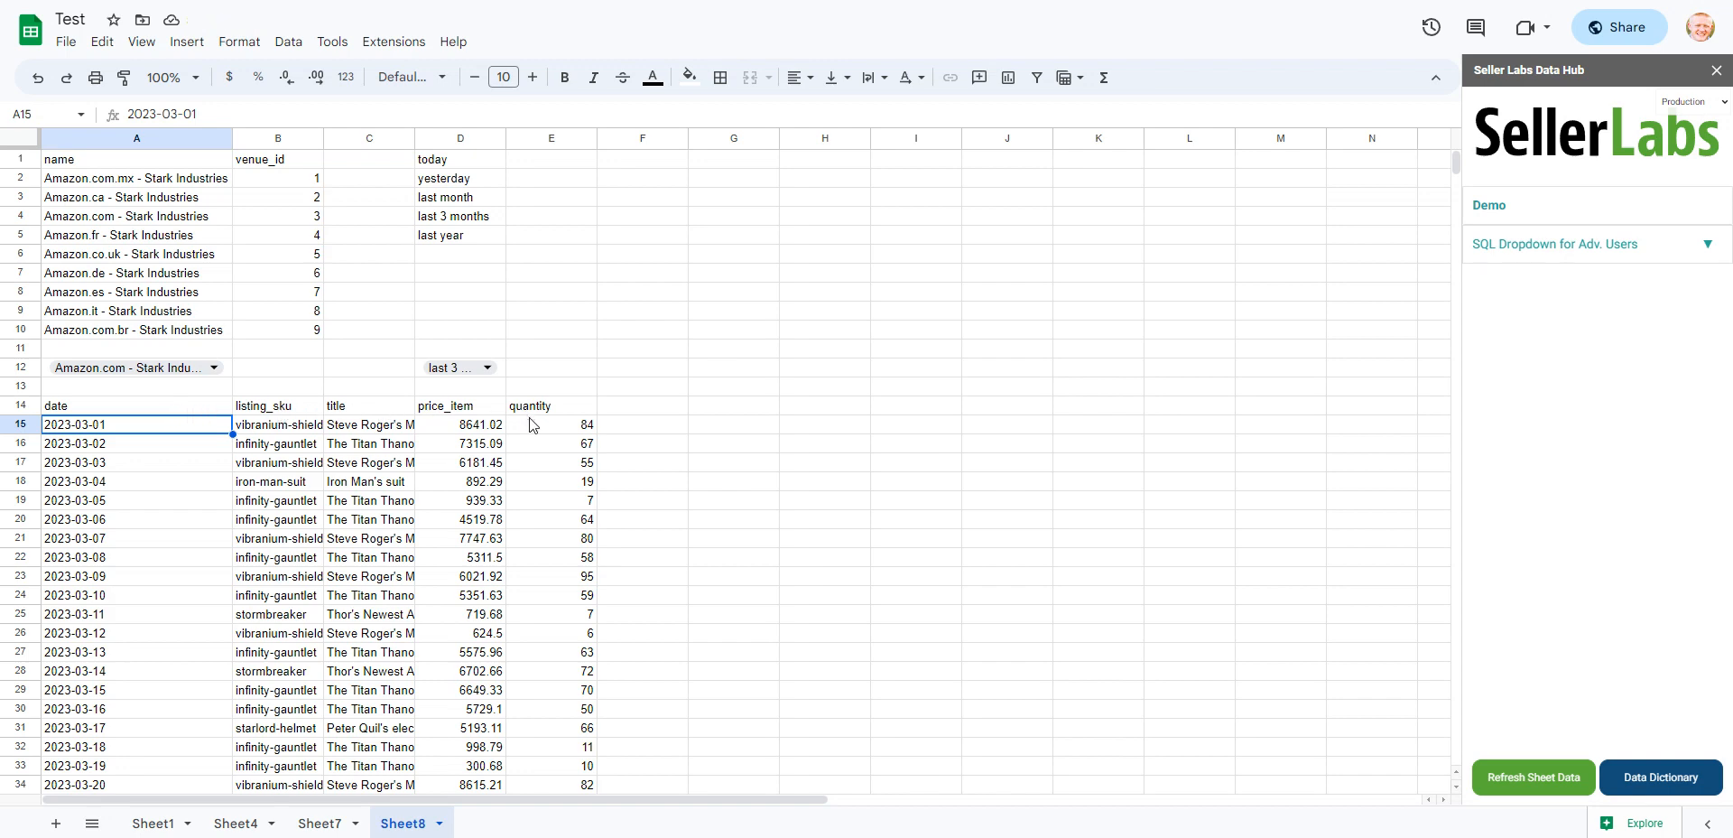
Review the listing SKUs in the order item results below row 14 through the last row, and check the date range cell D12
{"action": "left_click", "coordinate": [286, 426]}
{"action": "mouse_move", "coordinate": [287, 426]}
{"action": "left_mouse_down"}
{"action": "mouse_move", "coordinate": [285, 776]}
{"action": "mouse_move", "coordinate": [275, 427]}
{"action": "left_mouse_up"}
{"action": "scroll", "coordinate": [275, 550], "scroll_direction": "down", "scroll_amount": 10}
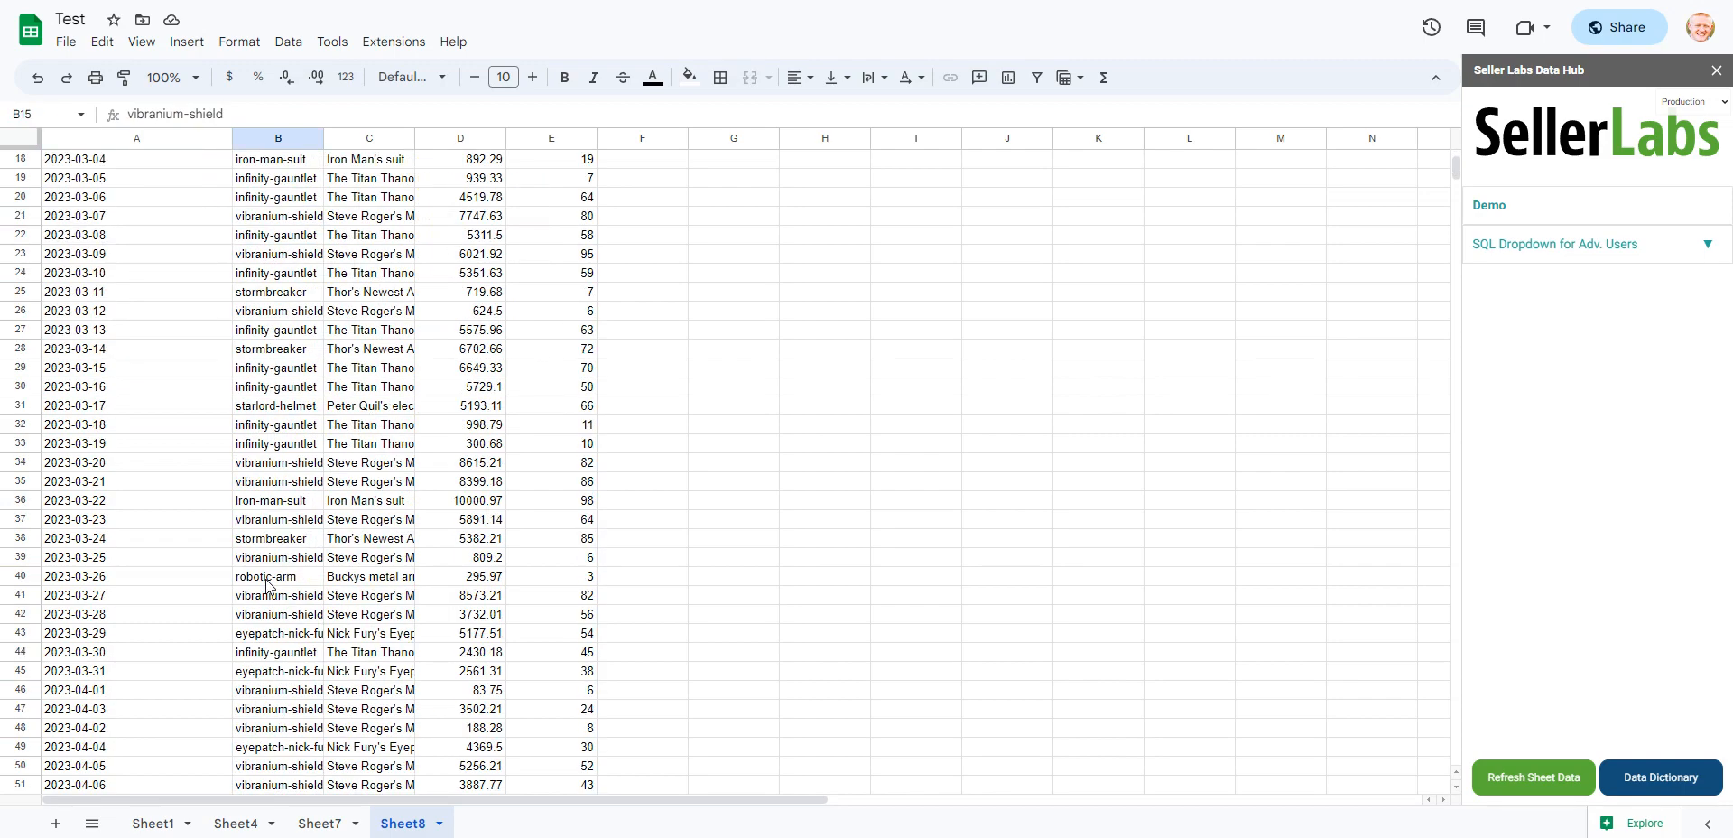
{"action": "scroll", "coordinate": [267, 586], "scroll_direction": "down", "scroll_amount": 5}
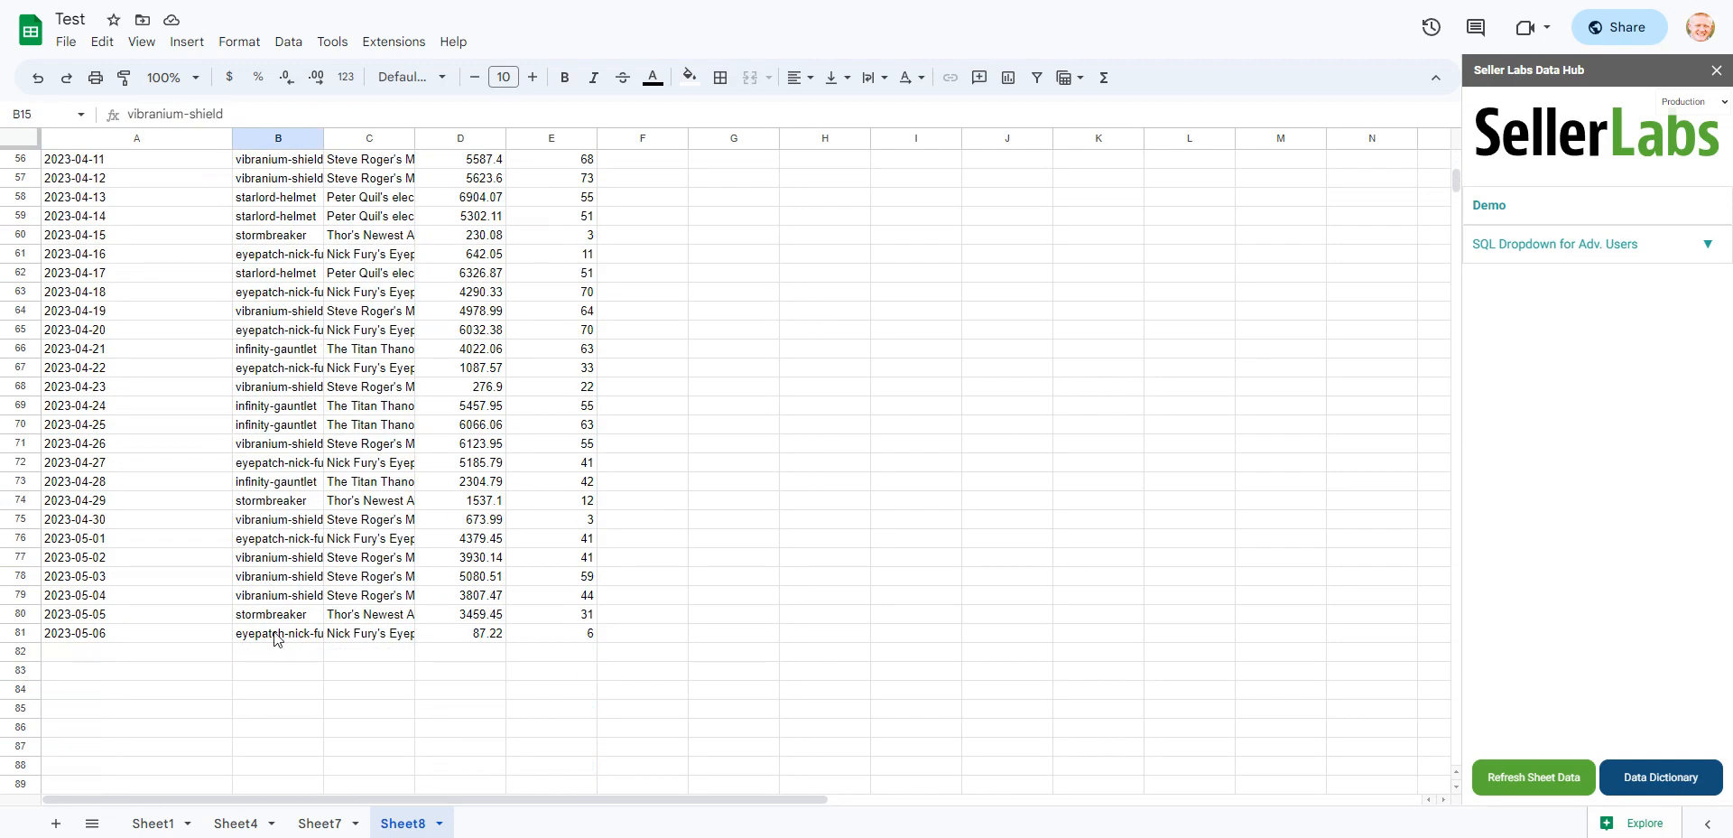
{"action": "left_click", "coordinate": [281, 618]}
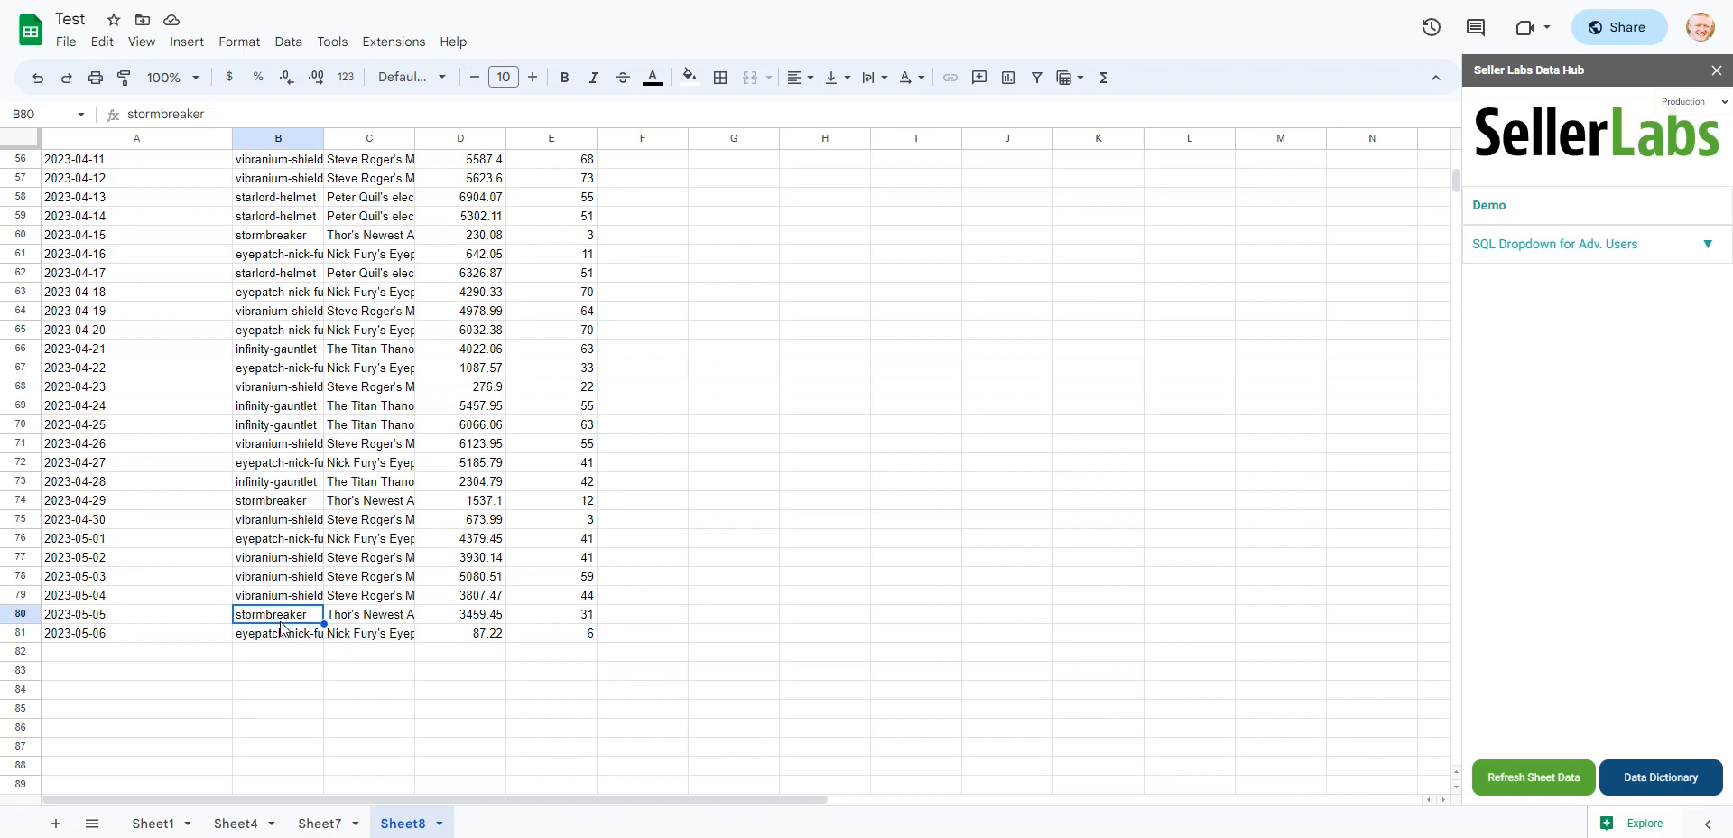
{"action": "left_click", "coordinate": [284, 635]}
{"action": "scroll", "coordinate": [289, 605], "scroll_direction": "up", "scroll_amount": 14}
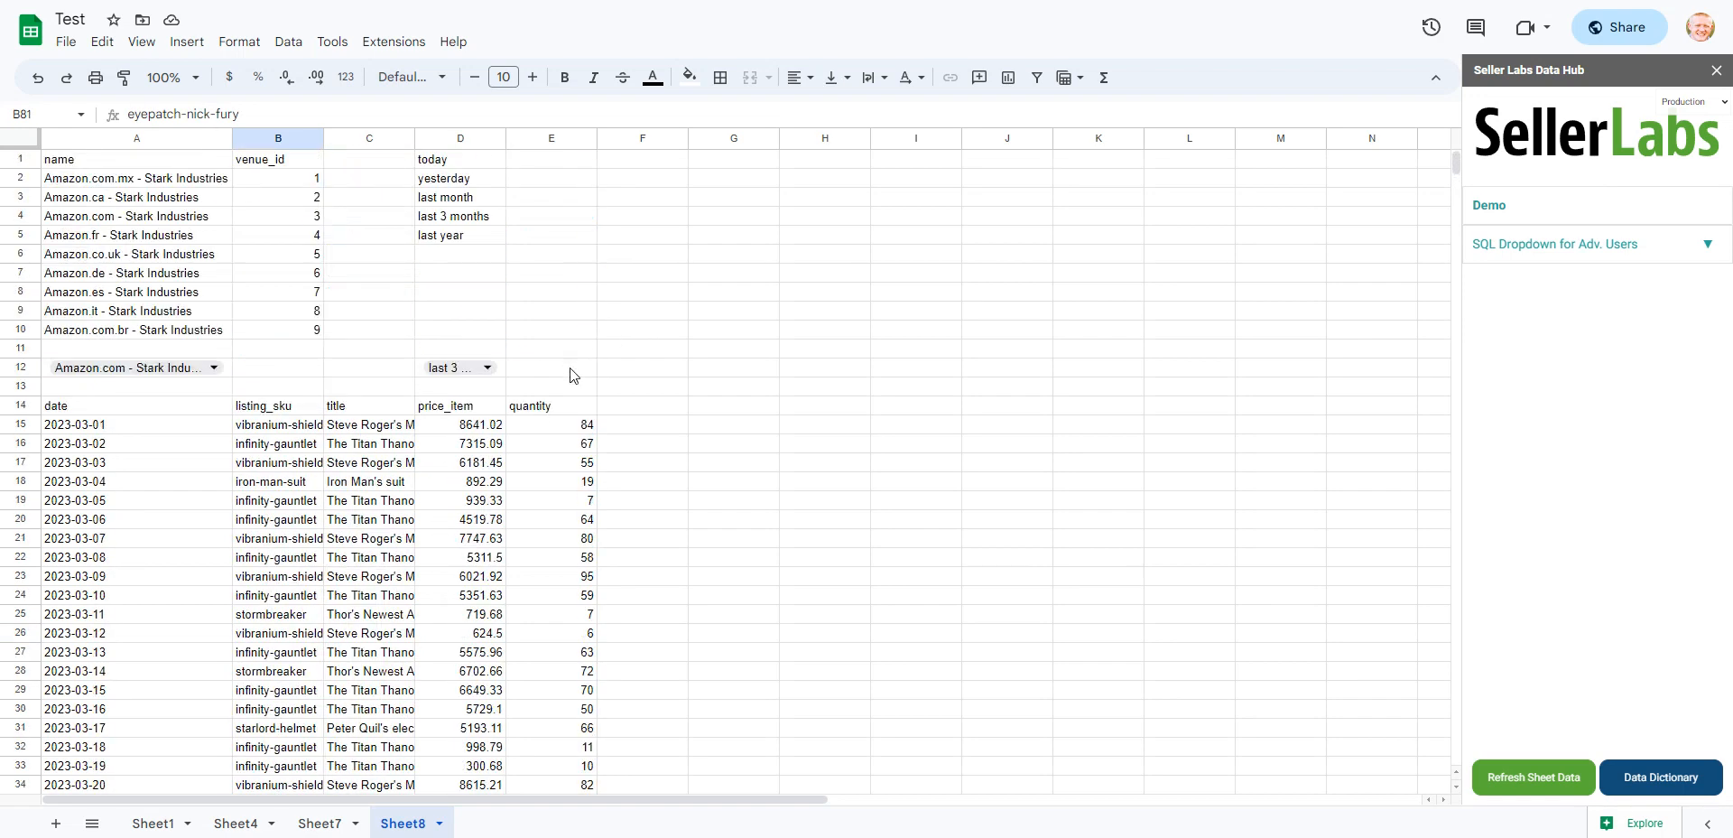
{"action": "left_click", "coordinate": [501, 373]}
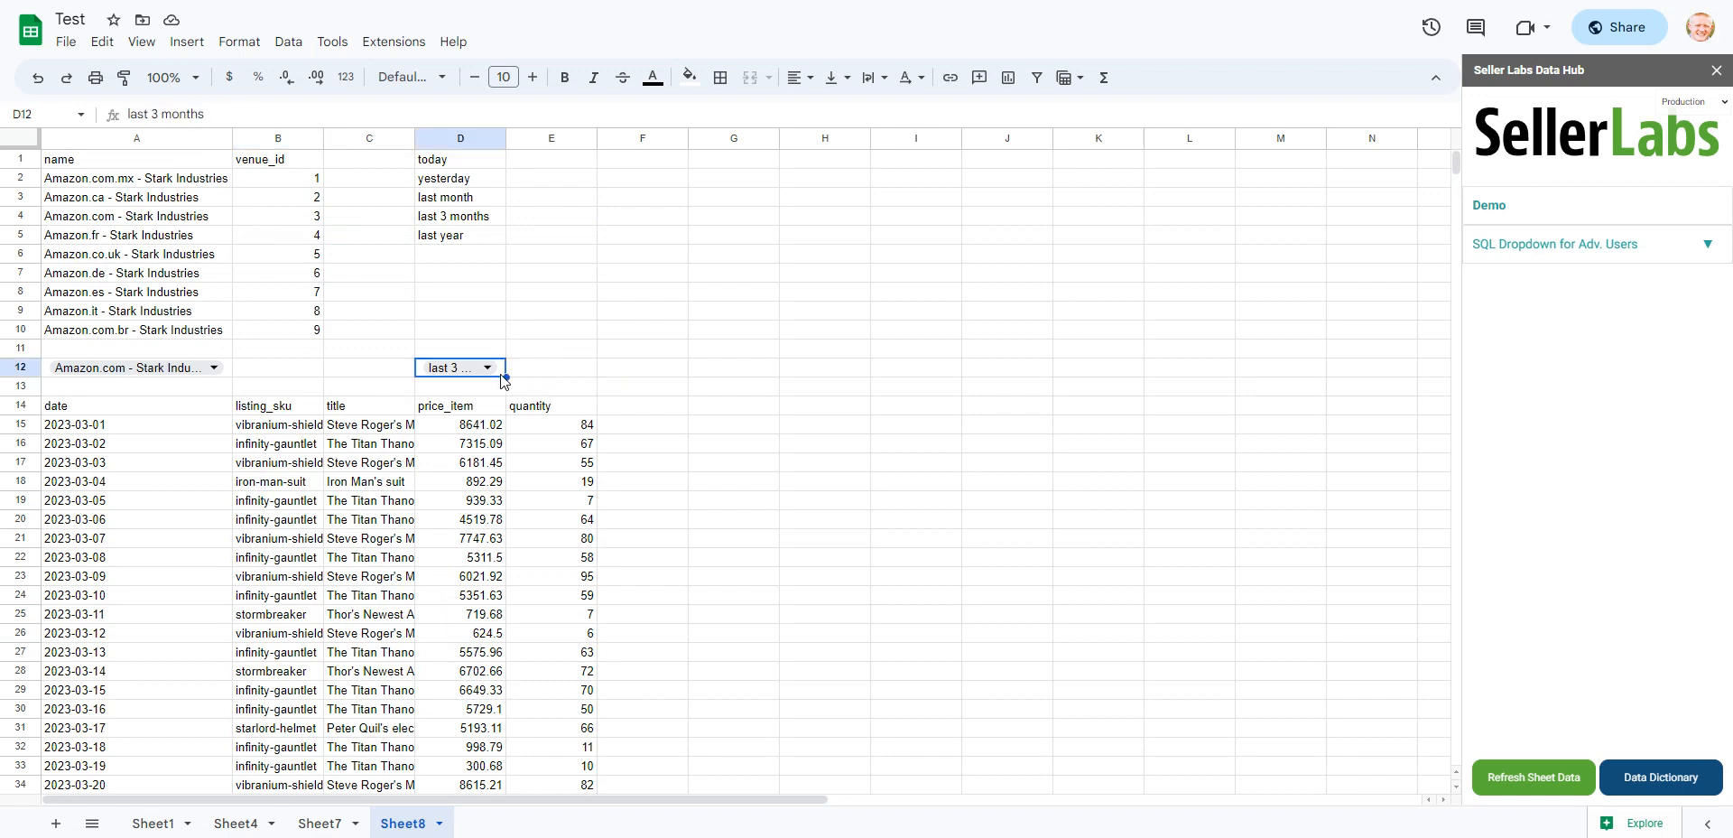
{"action": "left_click", "coordinate": [658, 374]}
{"action": "left_click", "coordinate": [713, 377]}
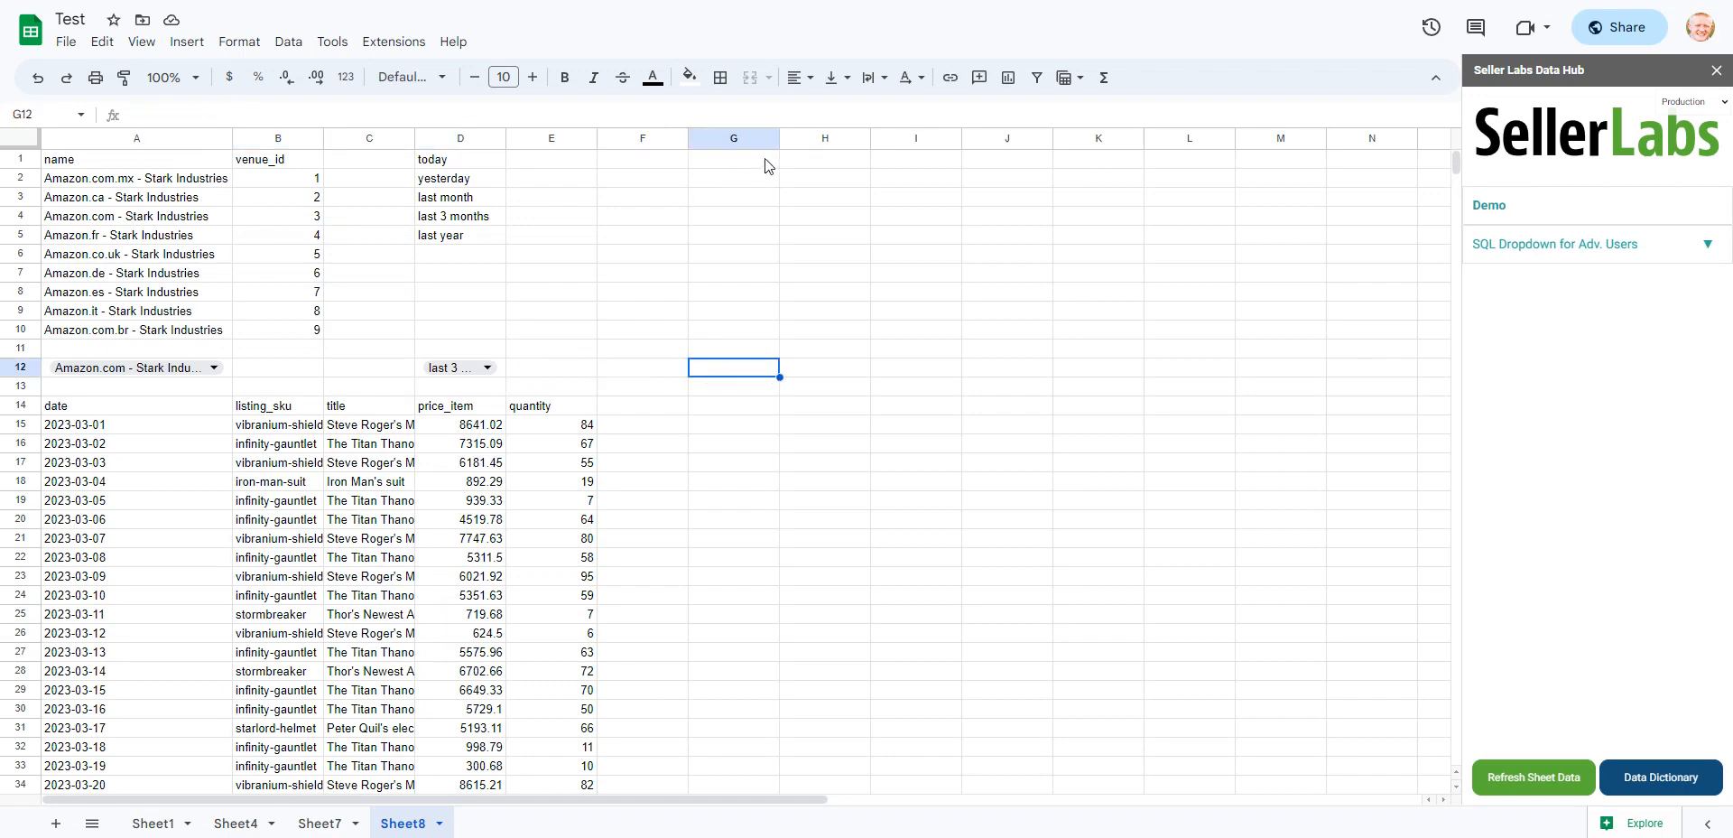
Start a formula in cell G14 with the sl_raw_listings function
{"action": "left_click", "coordinate": [747, 413]}
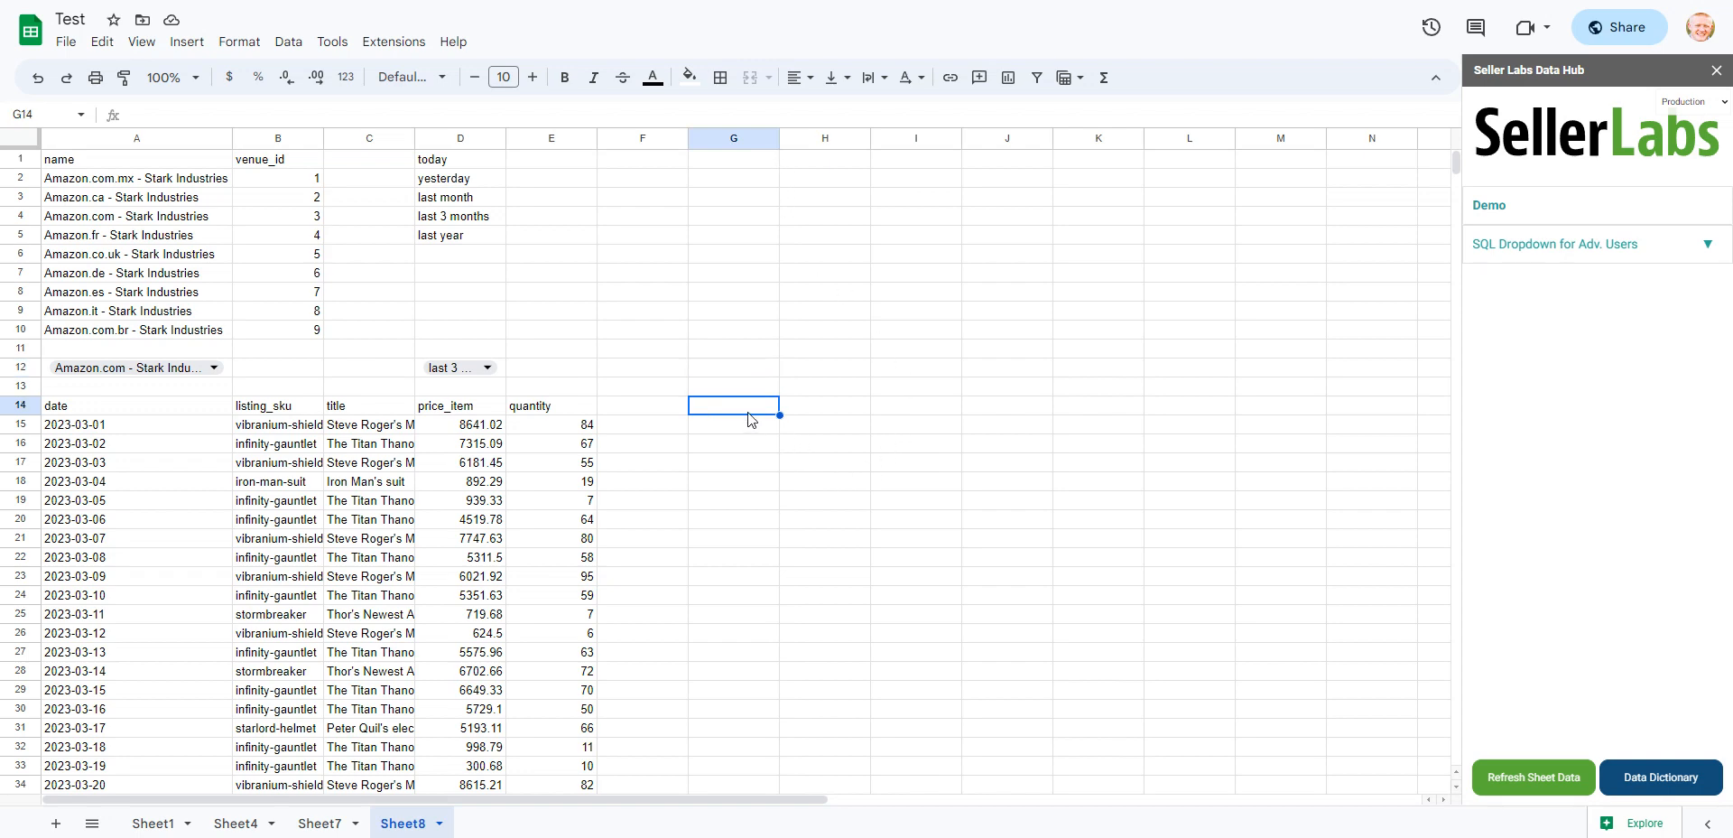
{"action": "type", "text": "=sl"}
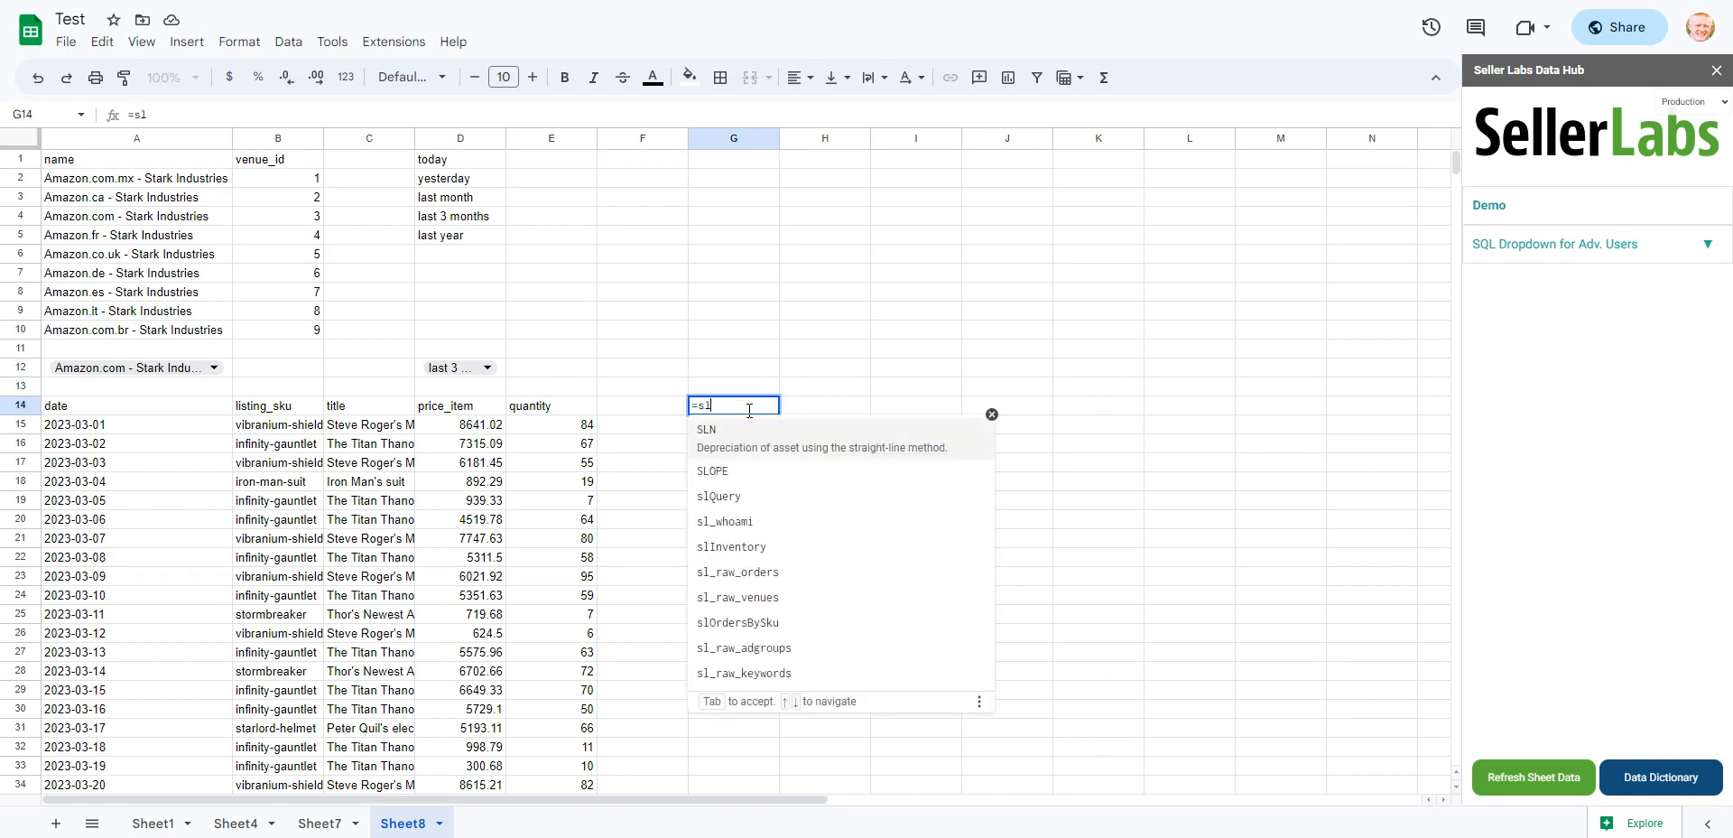
{"action": "type", "text": "_row"}
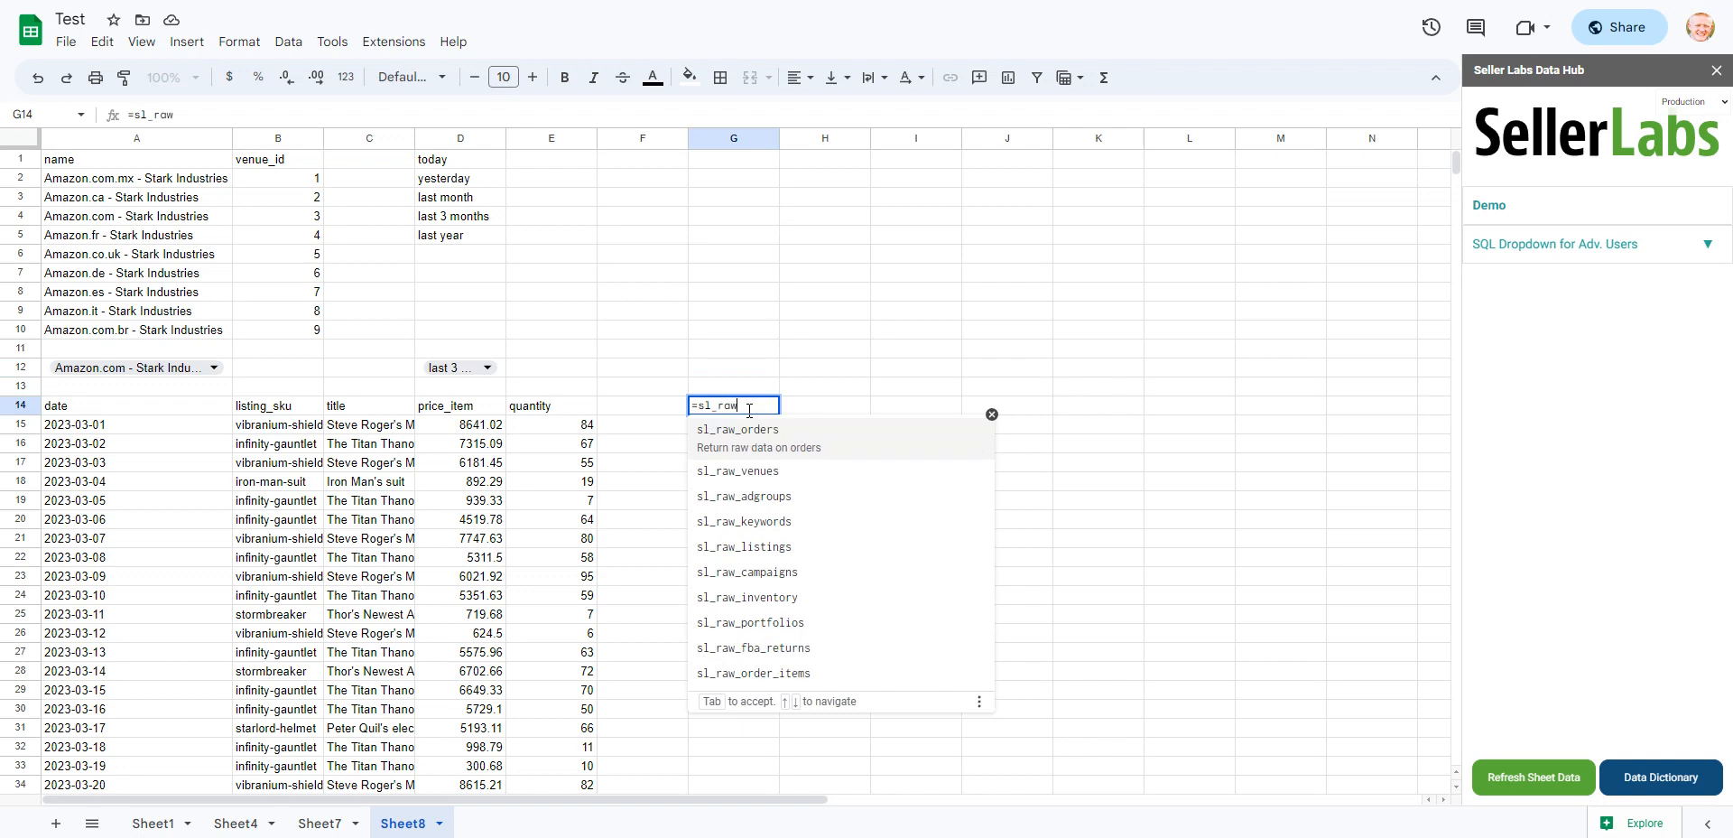
{"action": "left_click", "coordinate": [780, 542]}
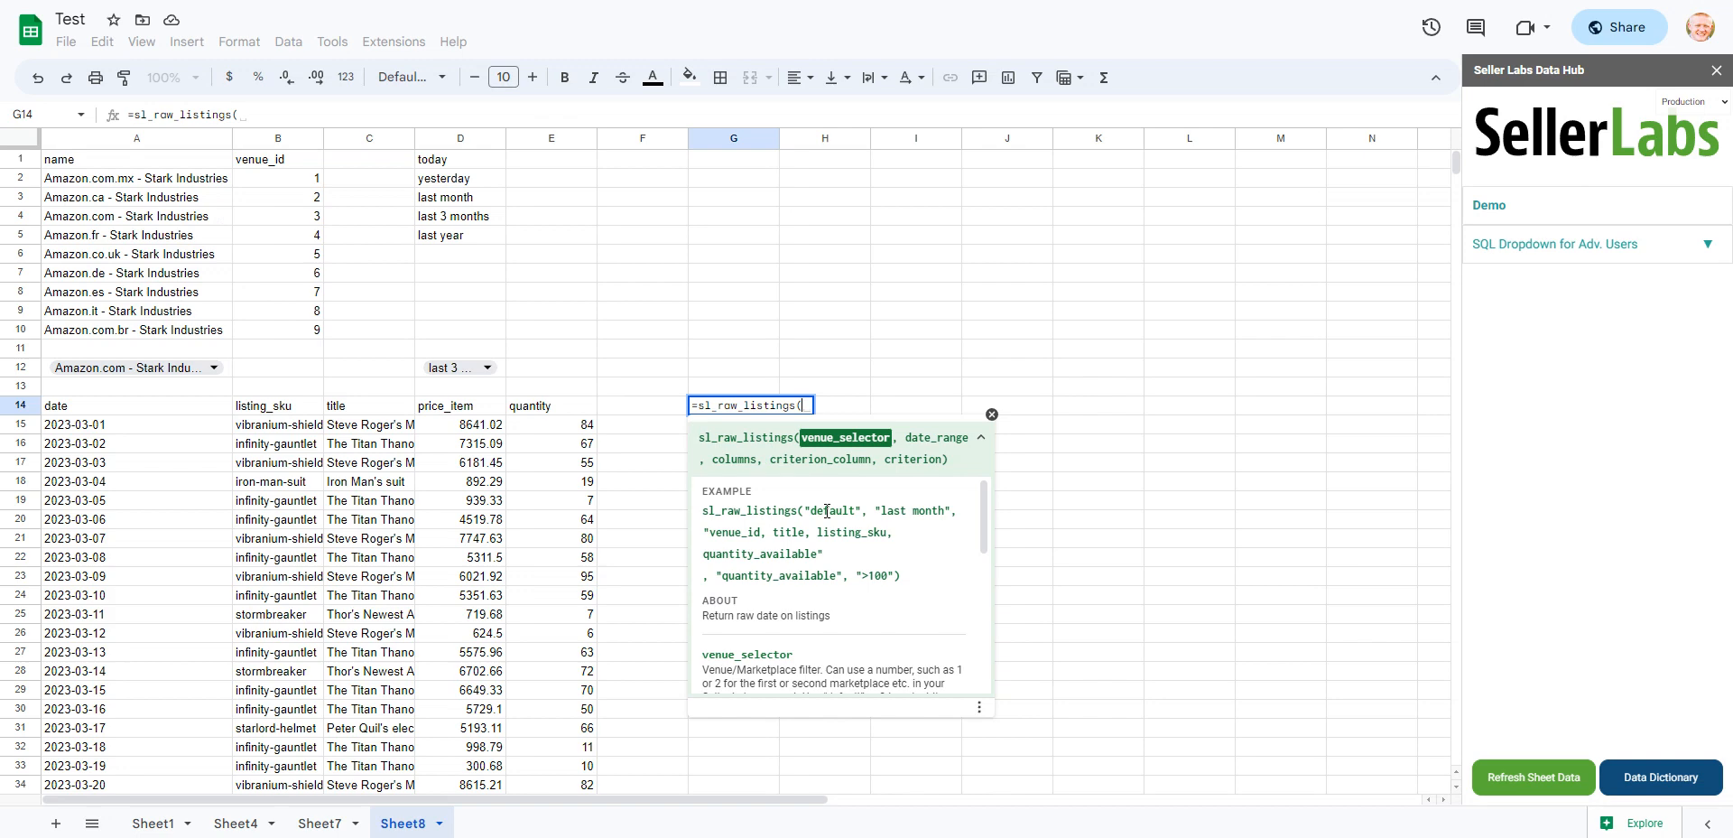
Use VLOOKUP(A12,A2:B10,2,false) as the venue selector argument of the listings formula
{"action": "type", "text": "VLOOKUP("}
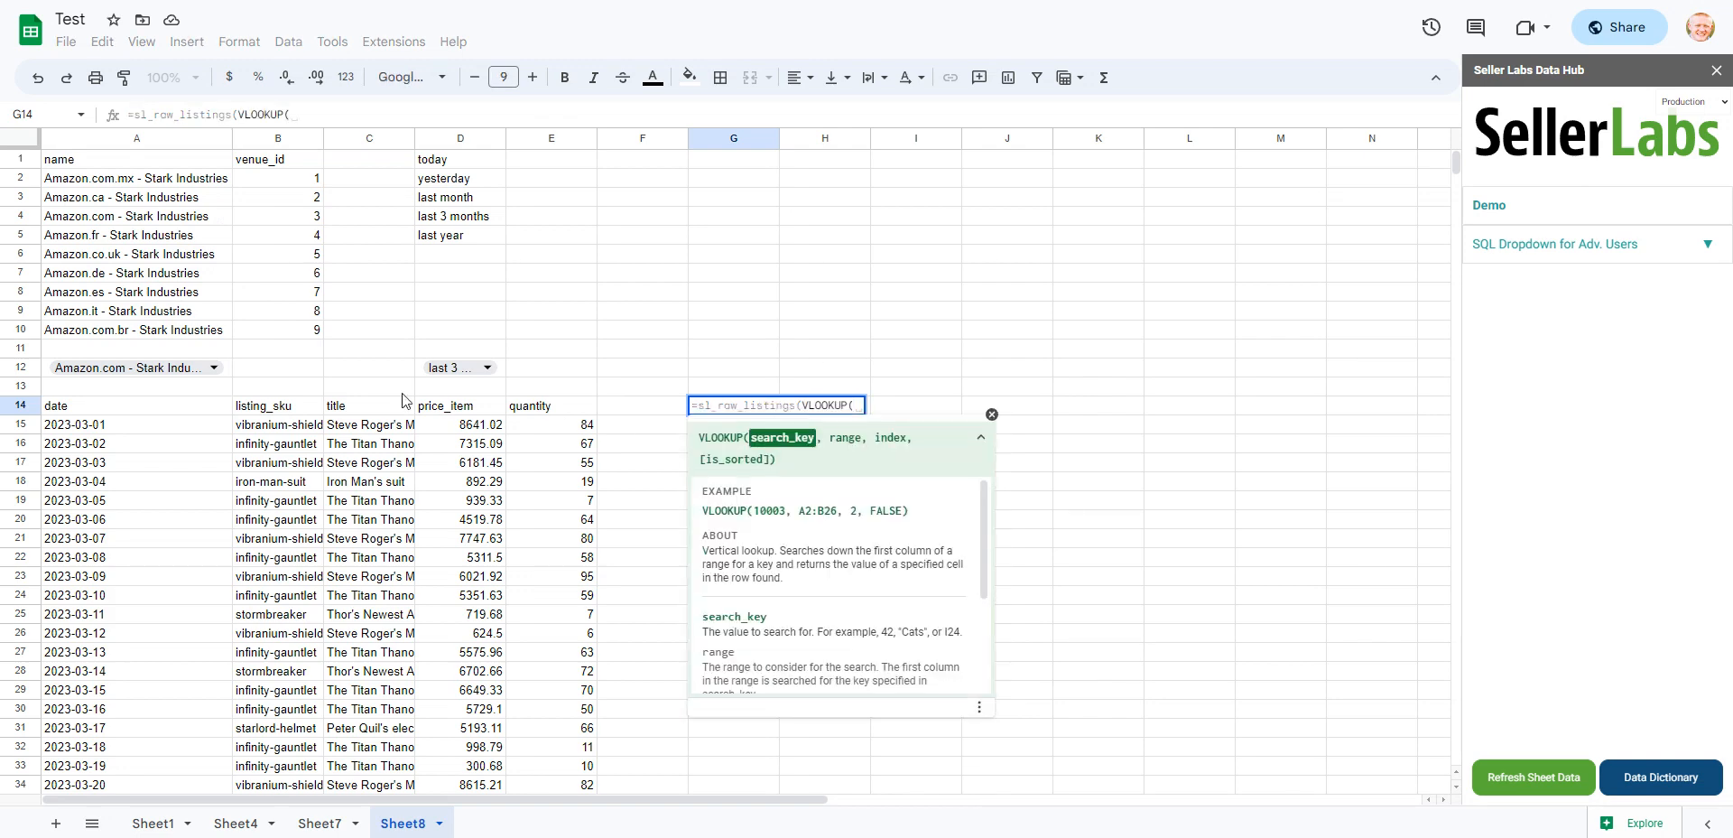
{"action": "left_click", "coordinate": [228, 378]}
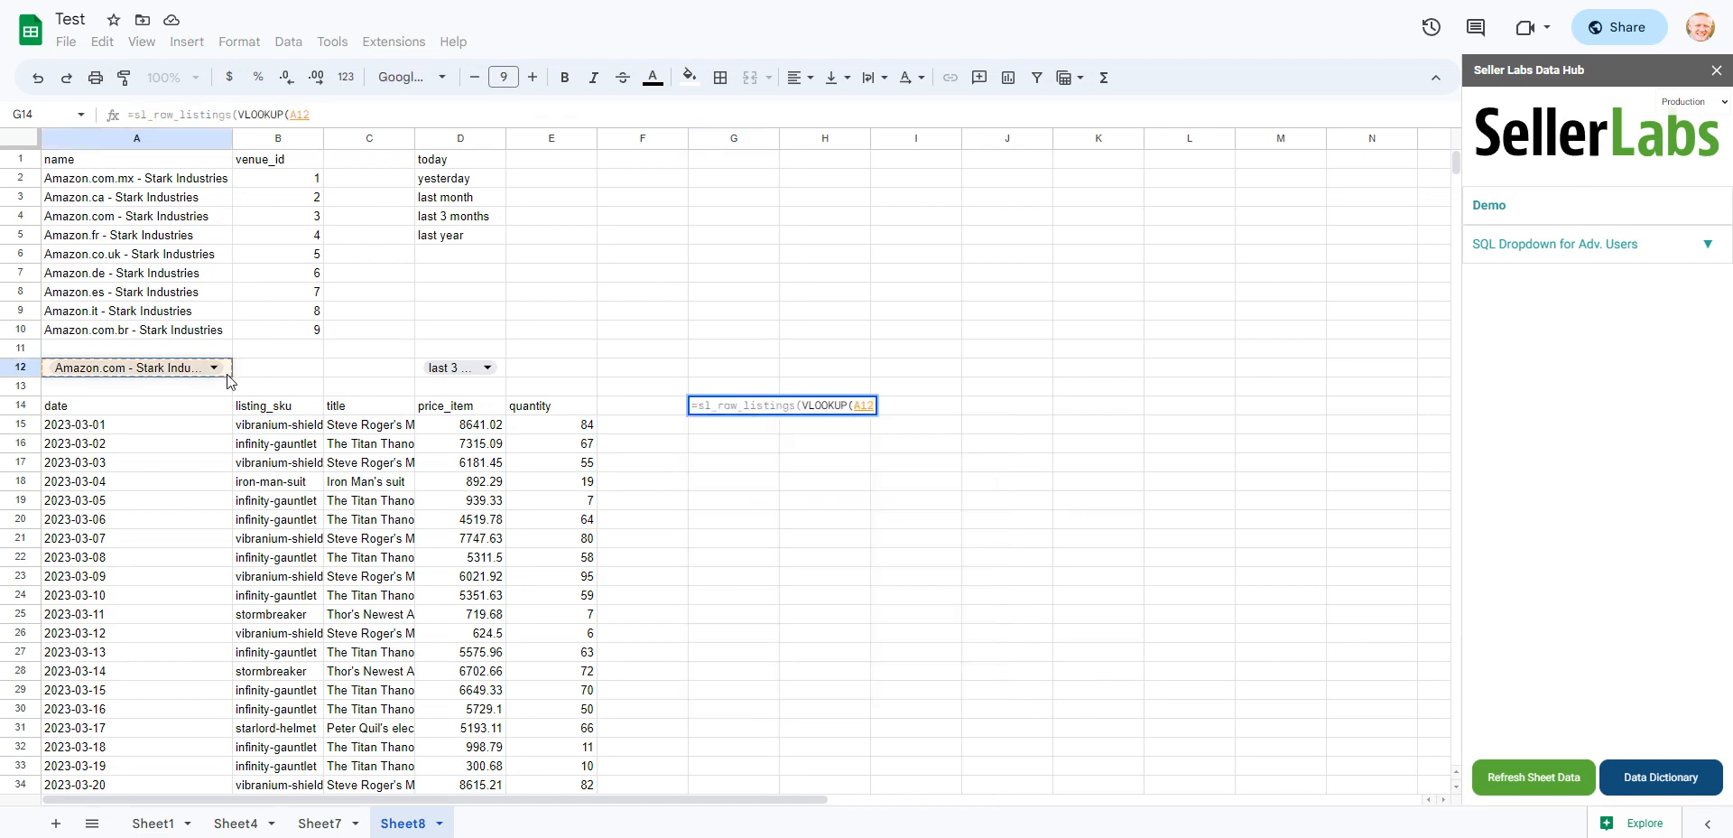
{"action": "type", "text": ","}
{"action": "left_click_drag", "start_coordinate": [140, 178], "coordinate": [282, 336]}
{"action": "type", "text": ","}
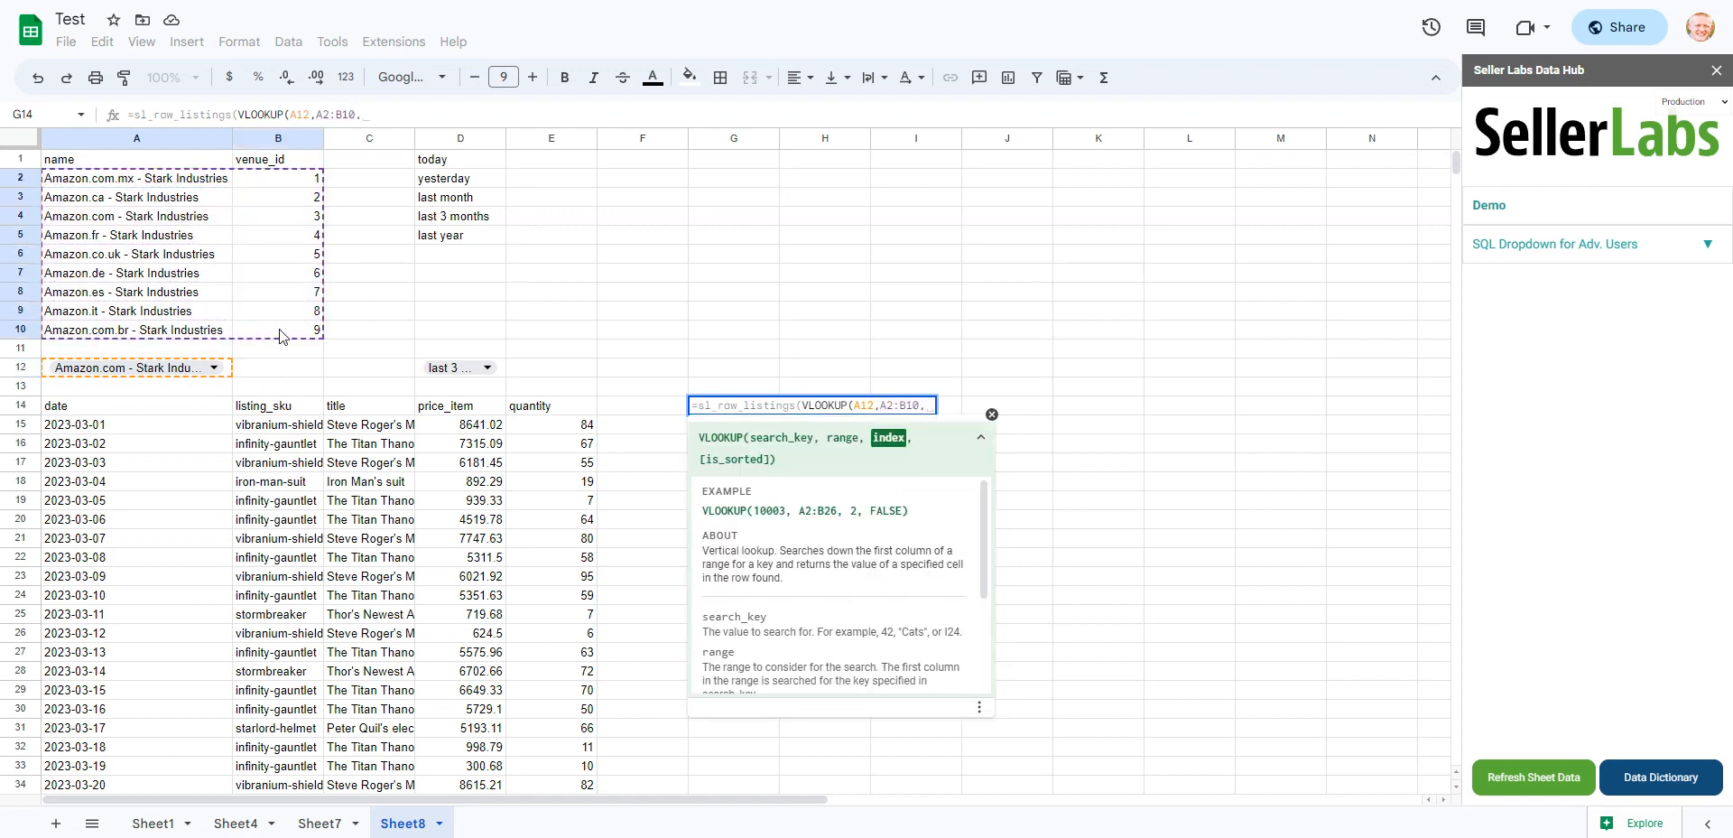
{"action": "type", "text": "2,false"}
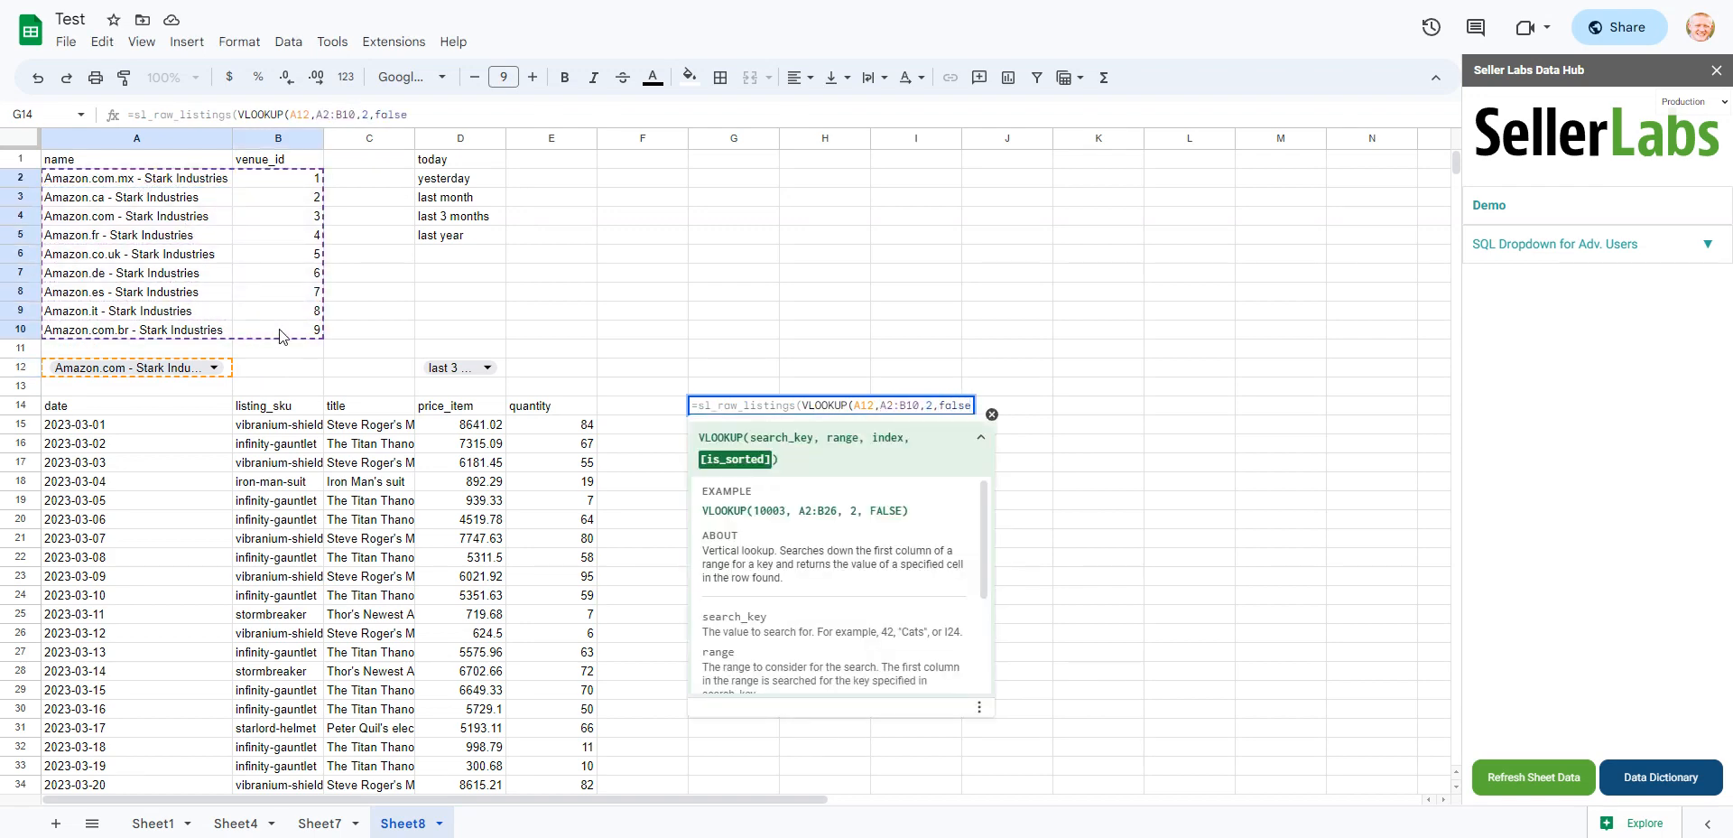
{"action": "type", "text": ")"}
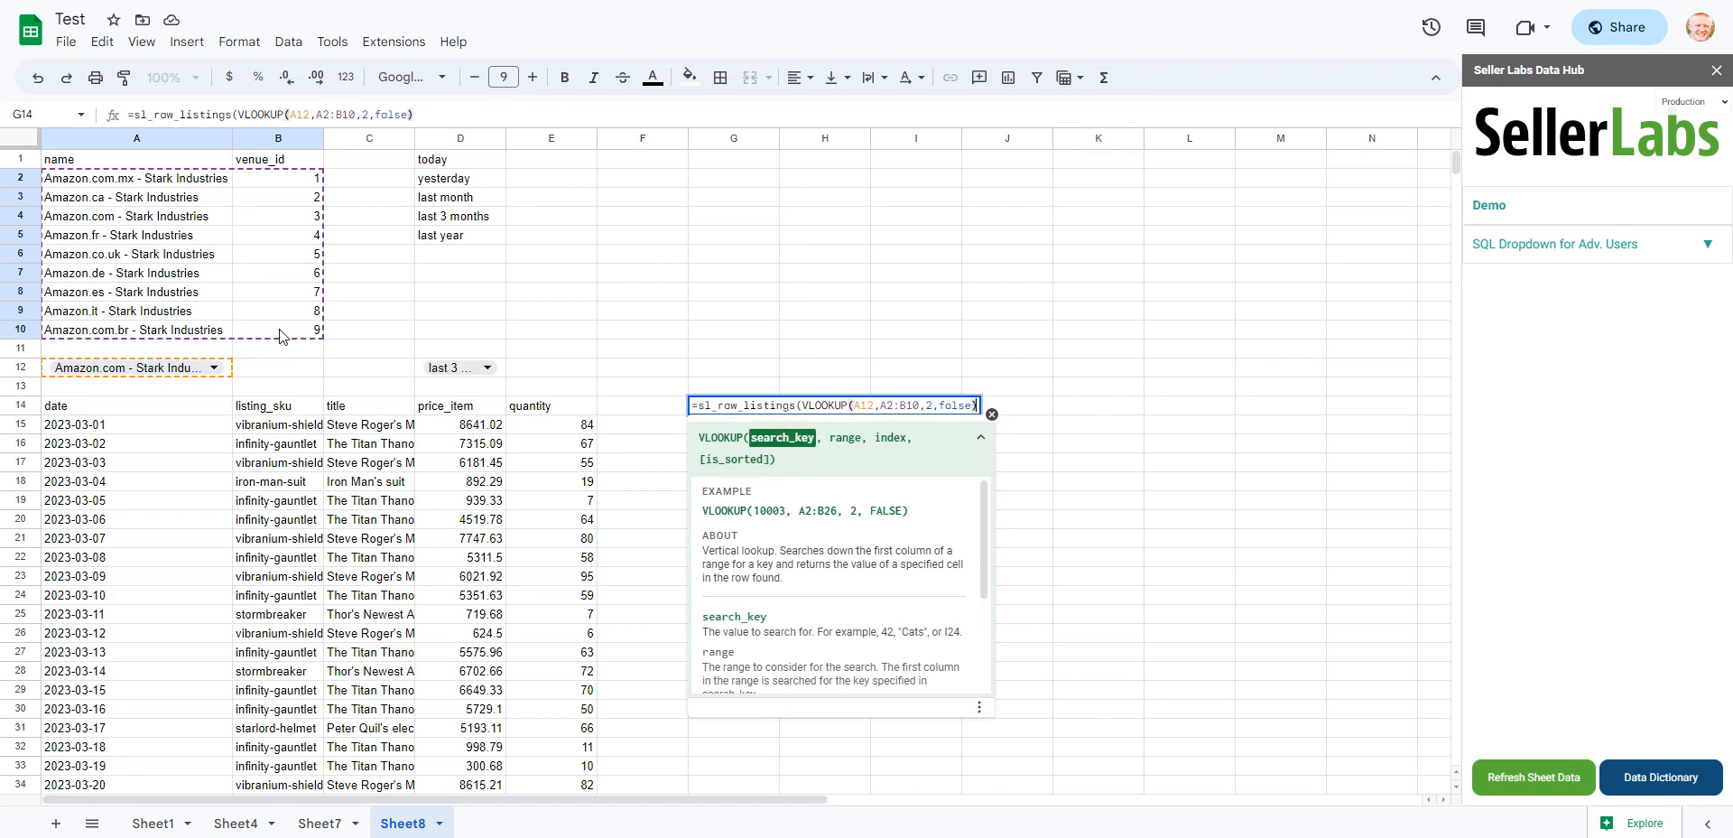
Add a comma after the VLOOKUP, leave the date range argument empty, and commit the listings formula
{"action": "type", "text": " ,"}
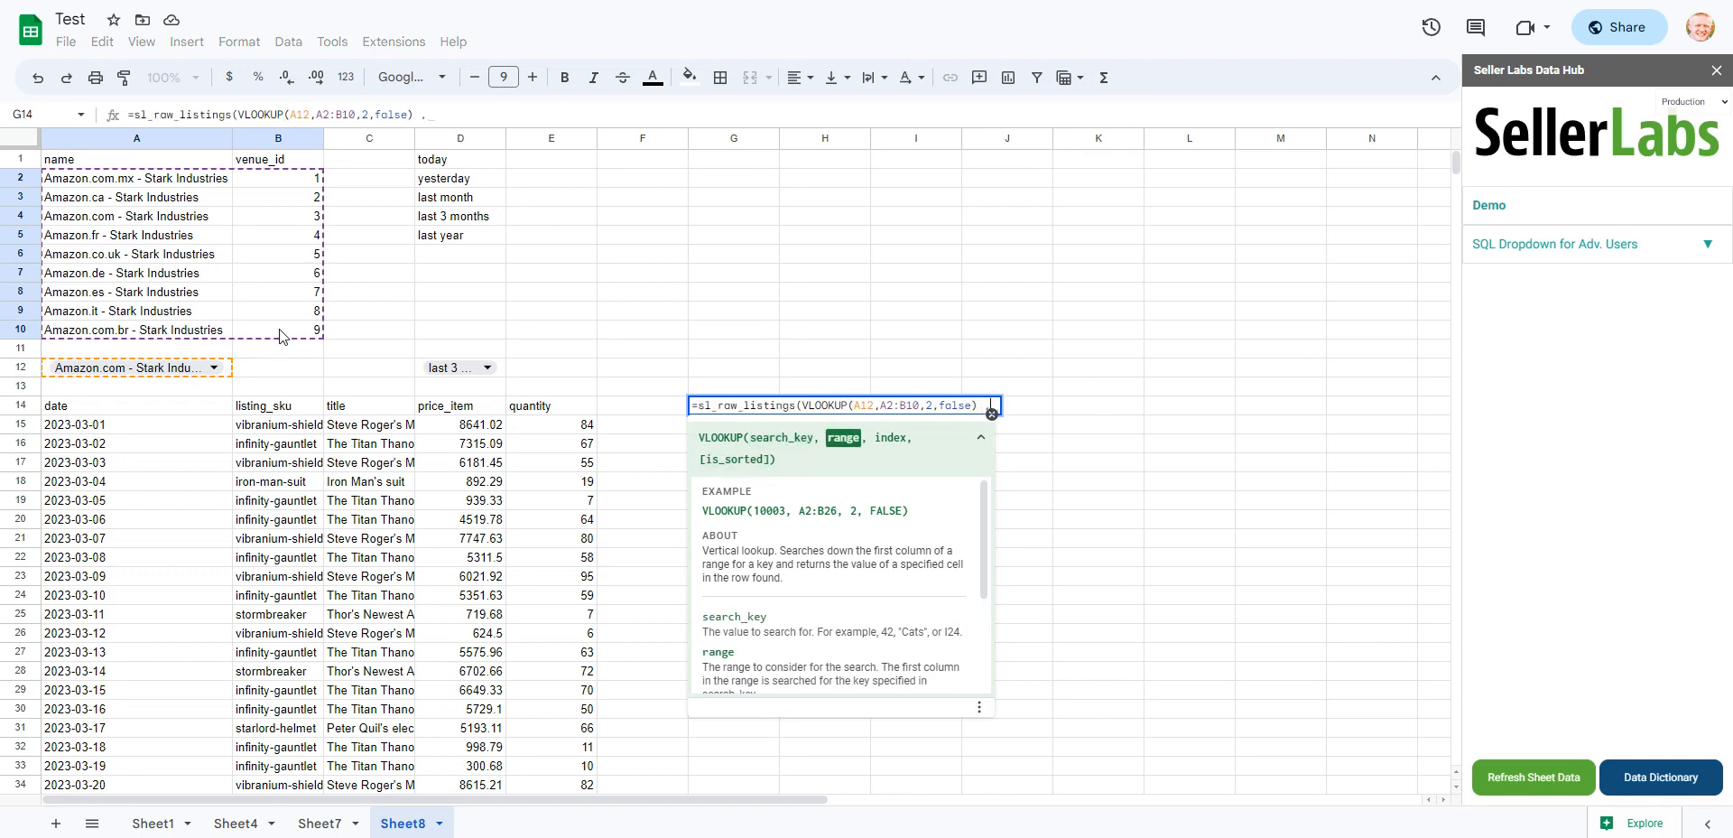
{"action": "key", "text": "BackSpace"}
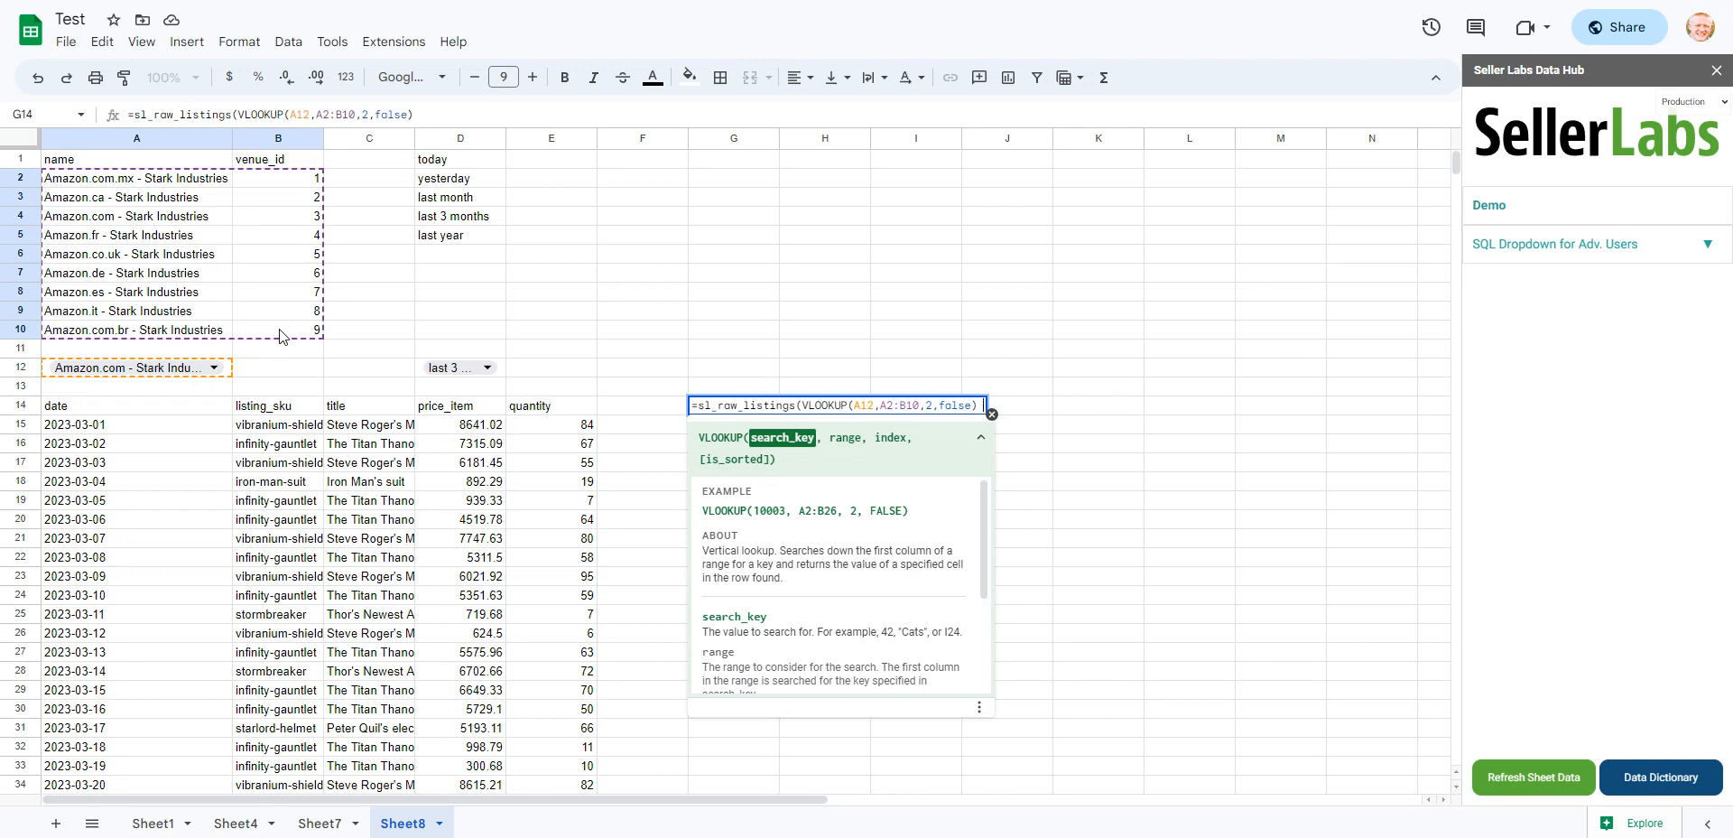
{"action": "type", "text": ","}
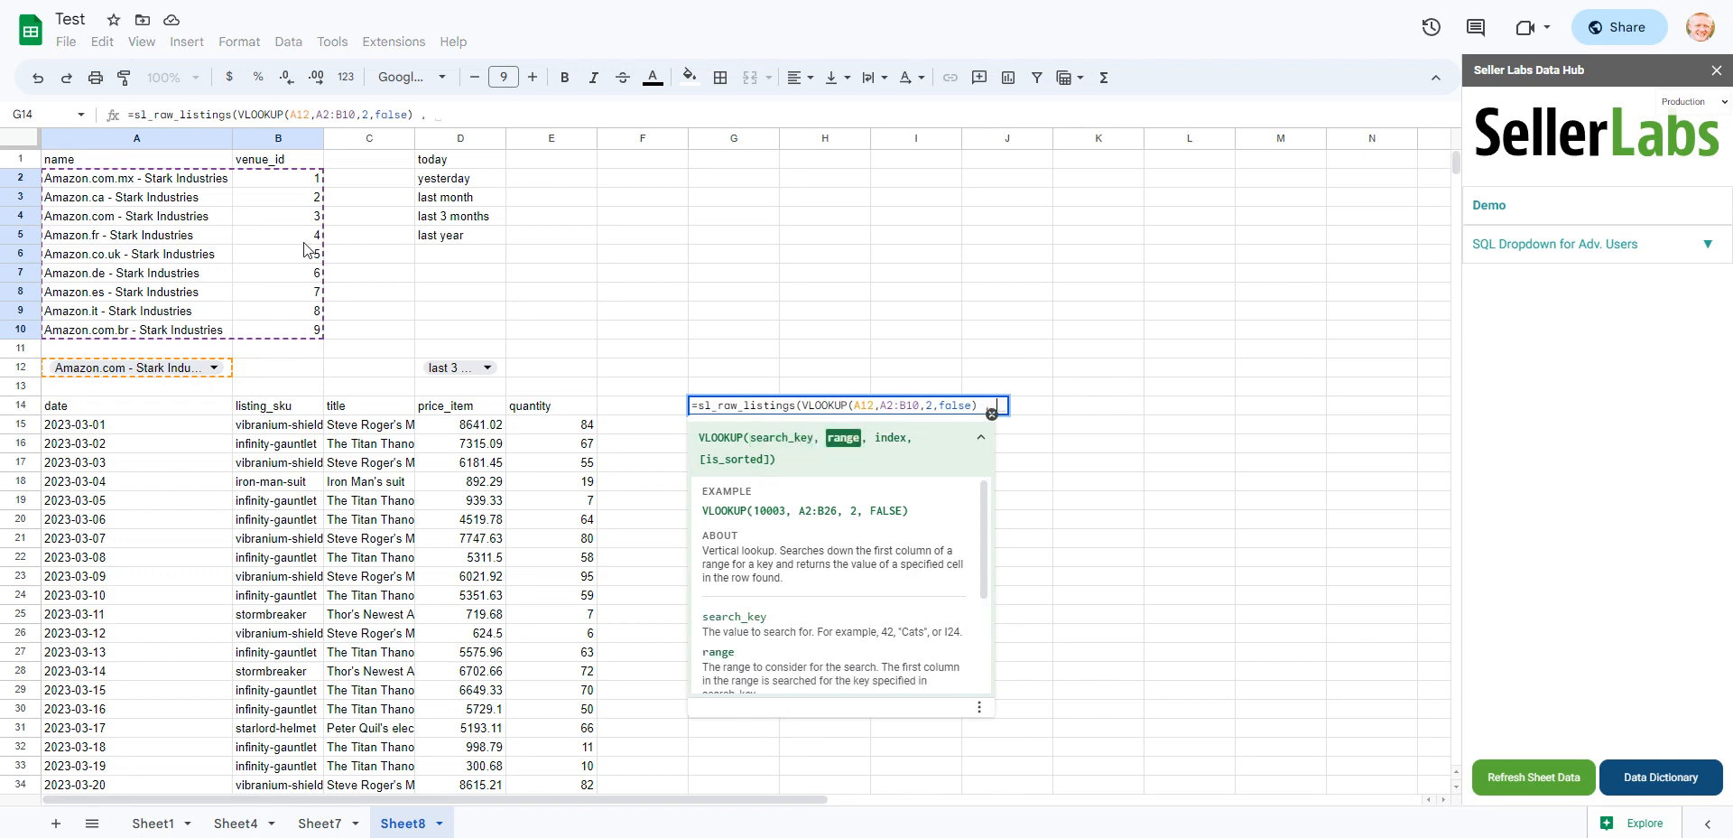
{"action": "left_click", "coordinate": [812, 404]}
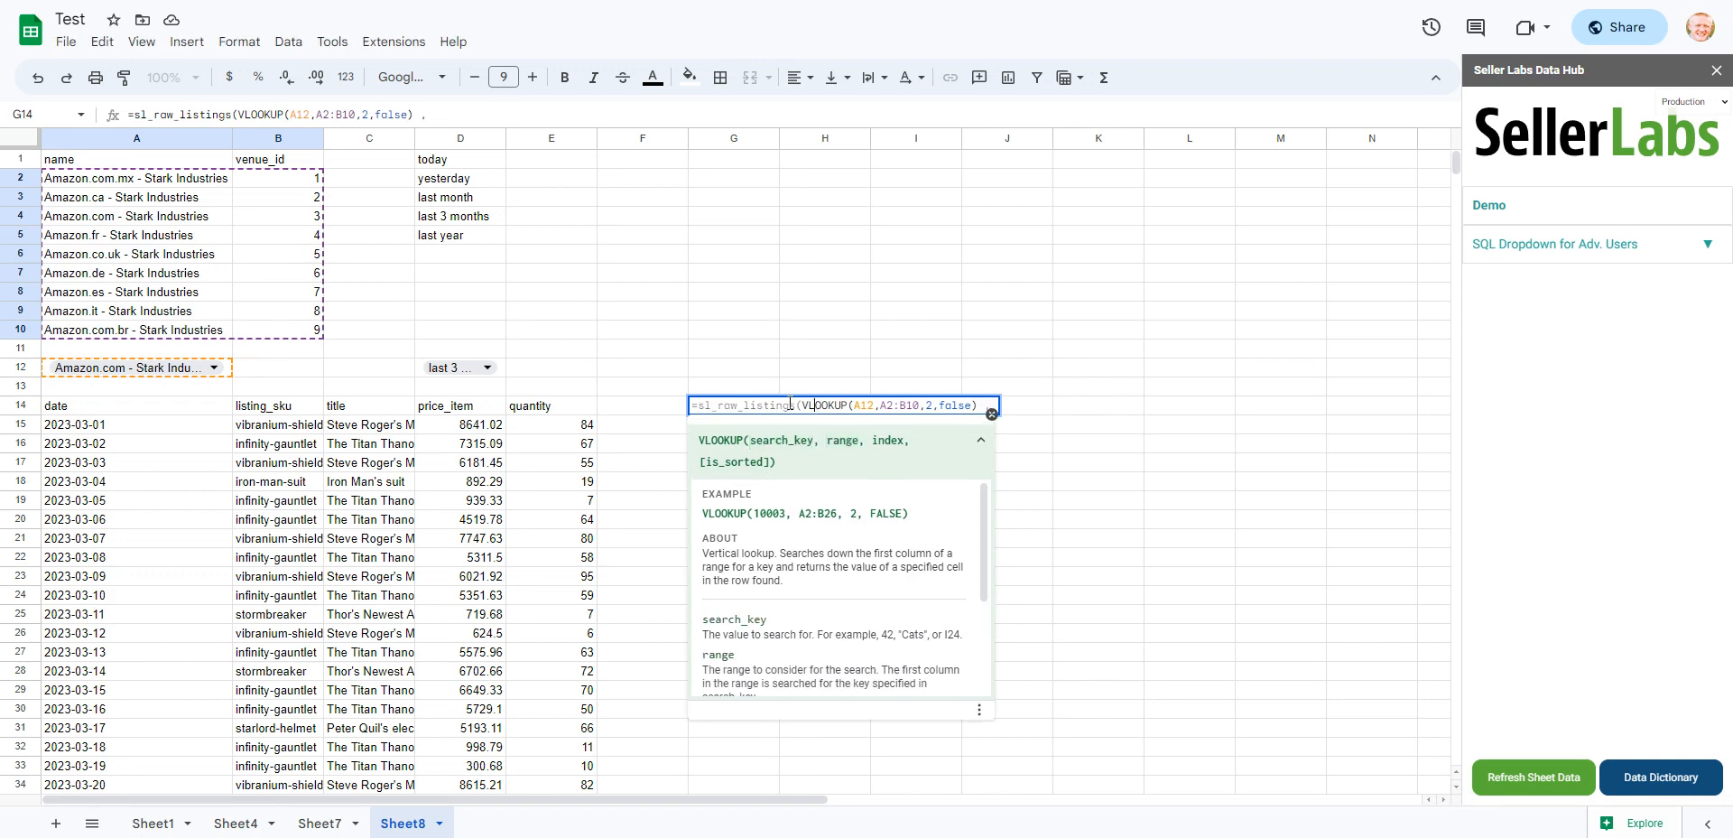
{"action": "left_click", "coordinate": [795, 403]}
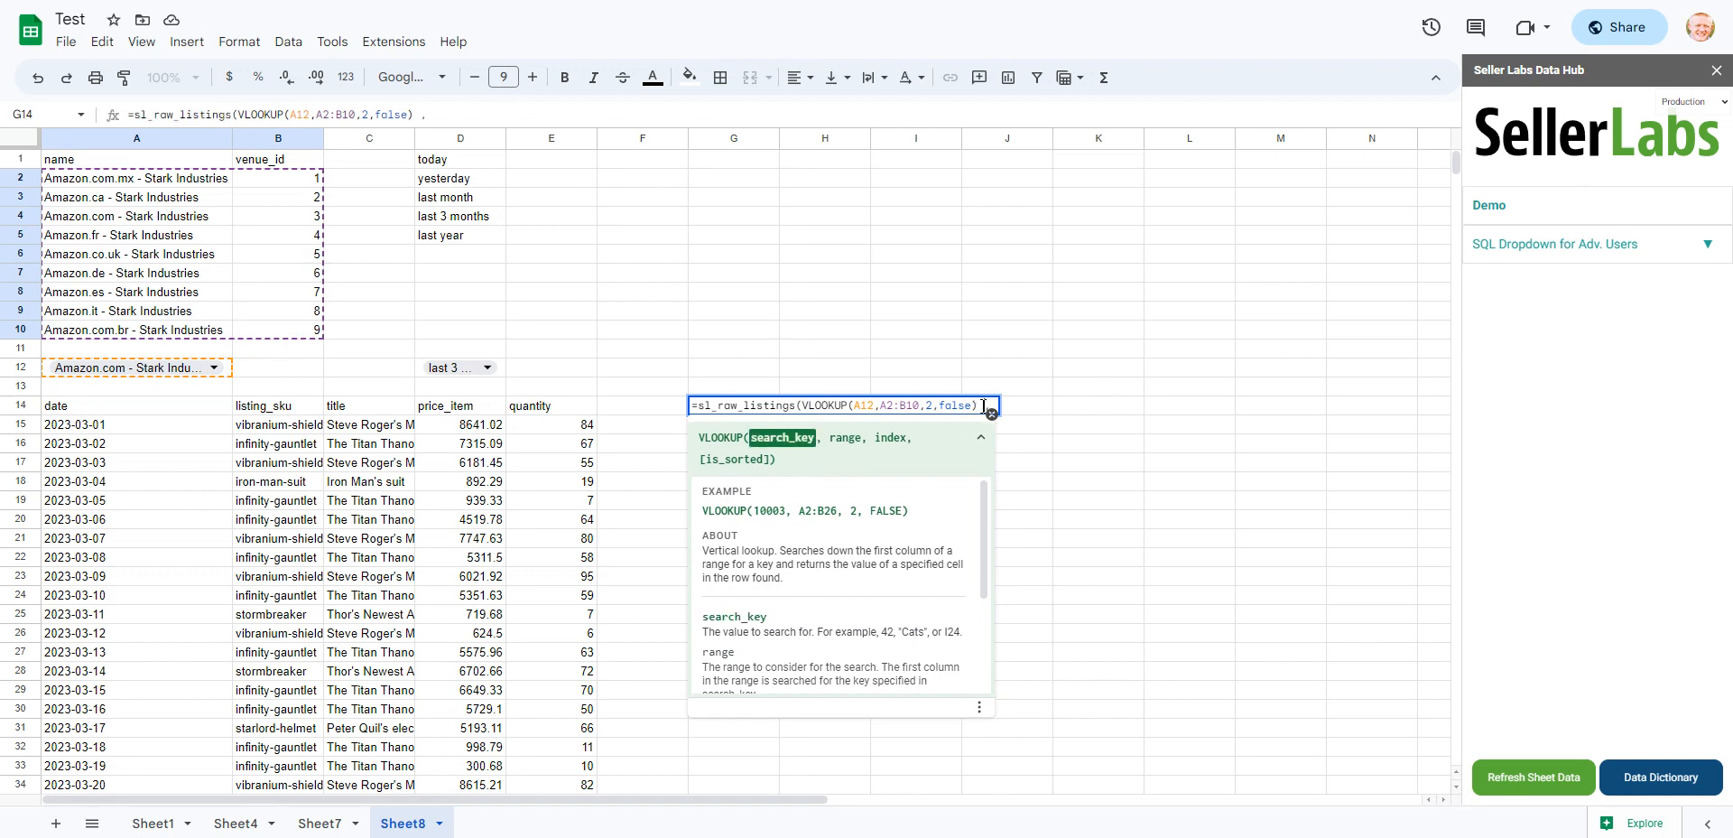
{"action": "key", "text": "Return"}
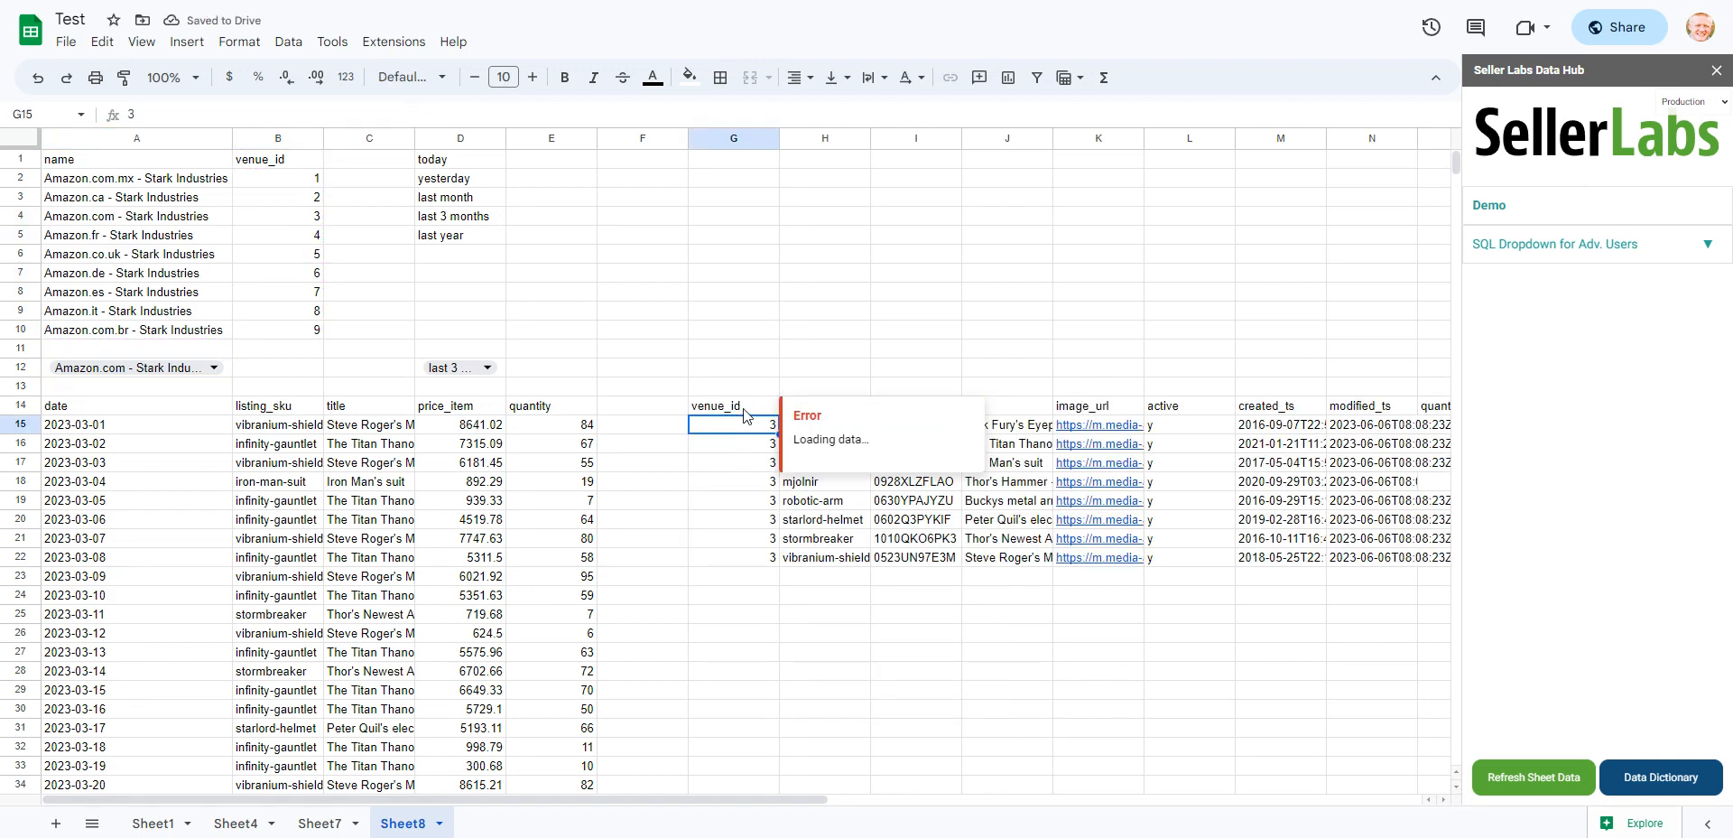
Edit the listings formula in G14 to use cell D12 as its date range argument
{"action": "left_click", "coordinate": [743, 408]}
{"action": "double_click", "coordinate": [743, 404]}
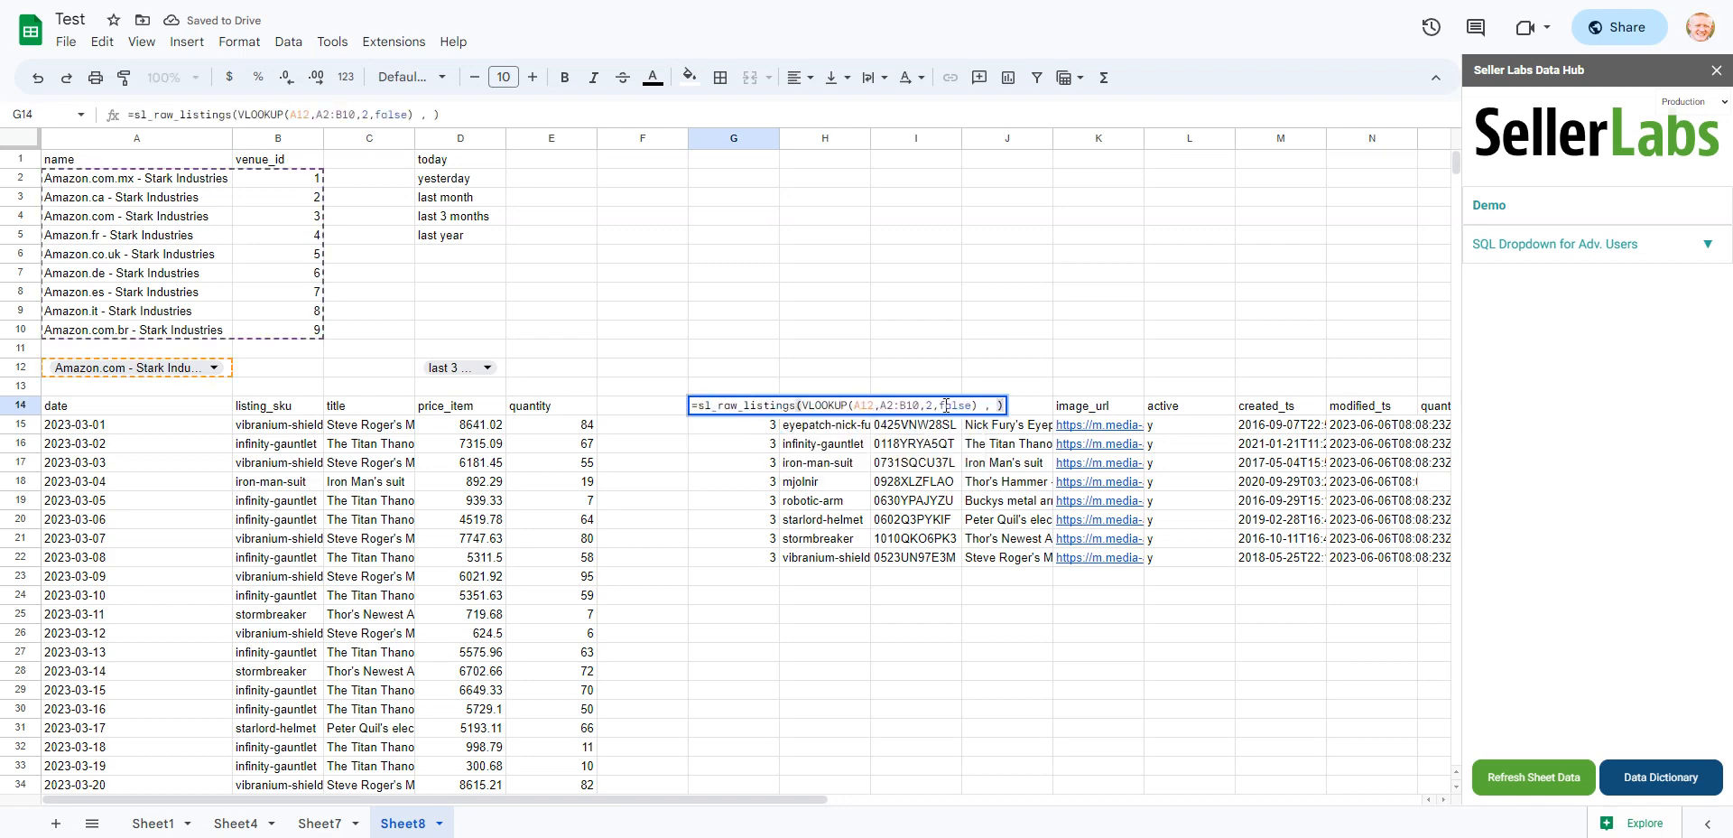
{"action": "left_click", "coordinate": [993, 404]}
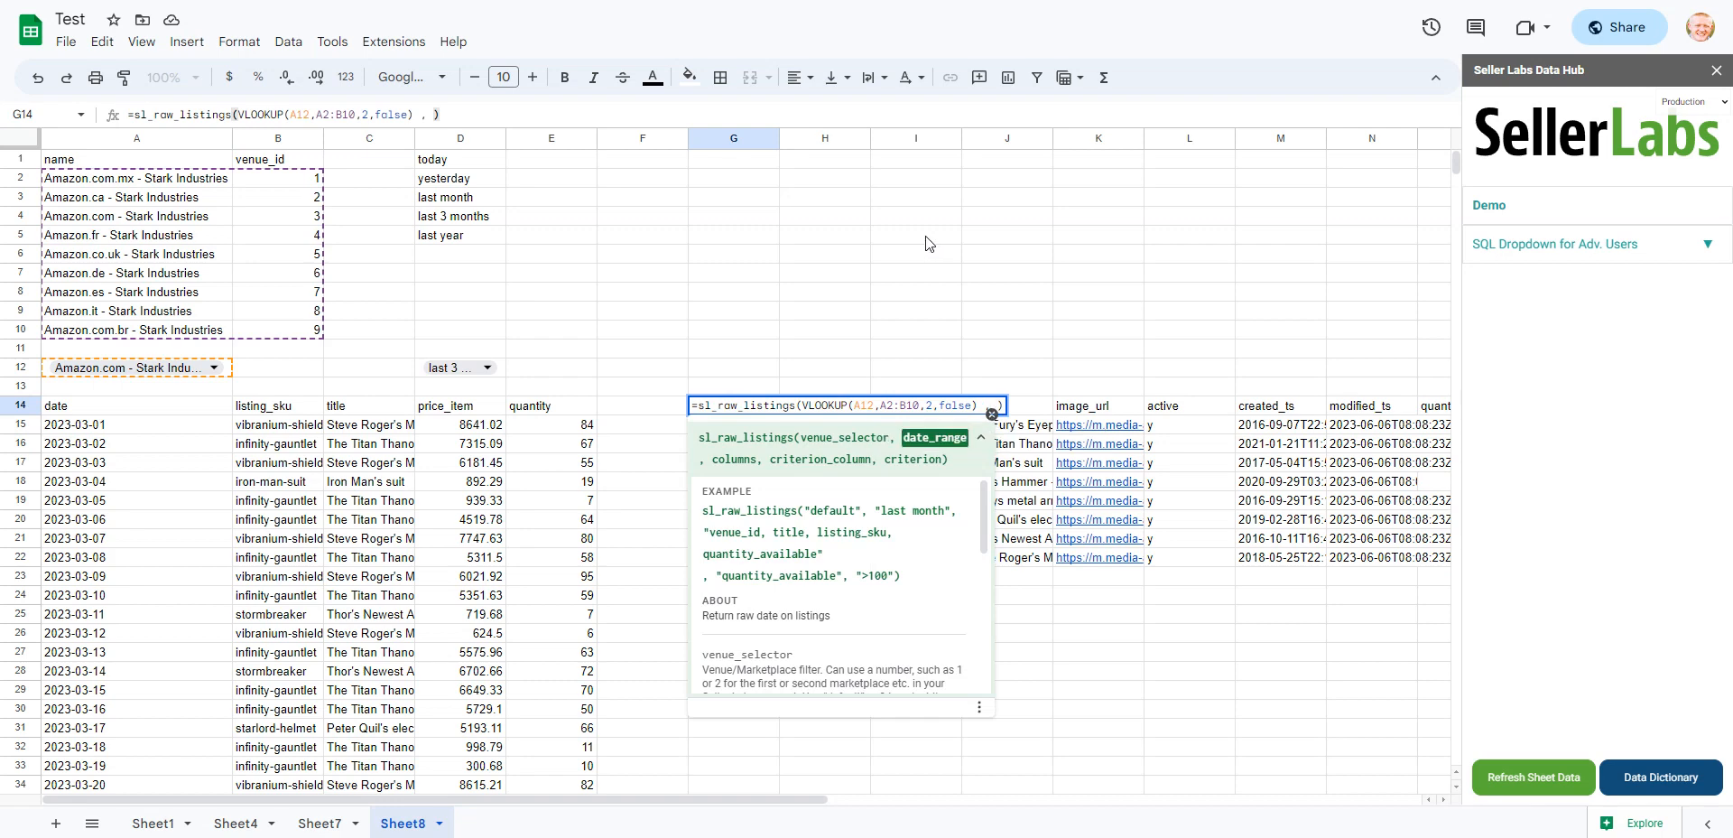
{"action": "left_click", "coordinate": [502, 372]}
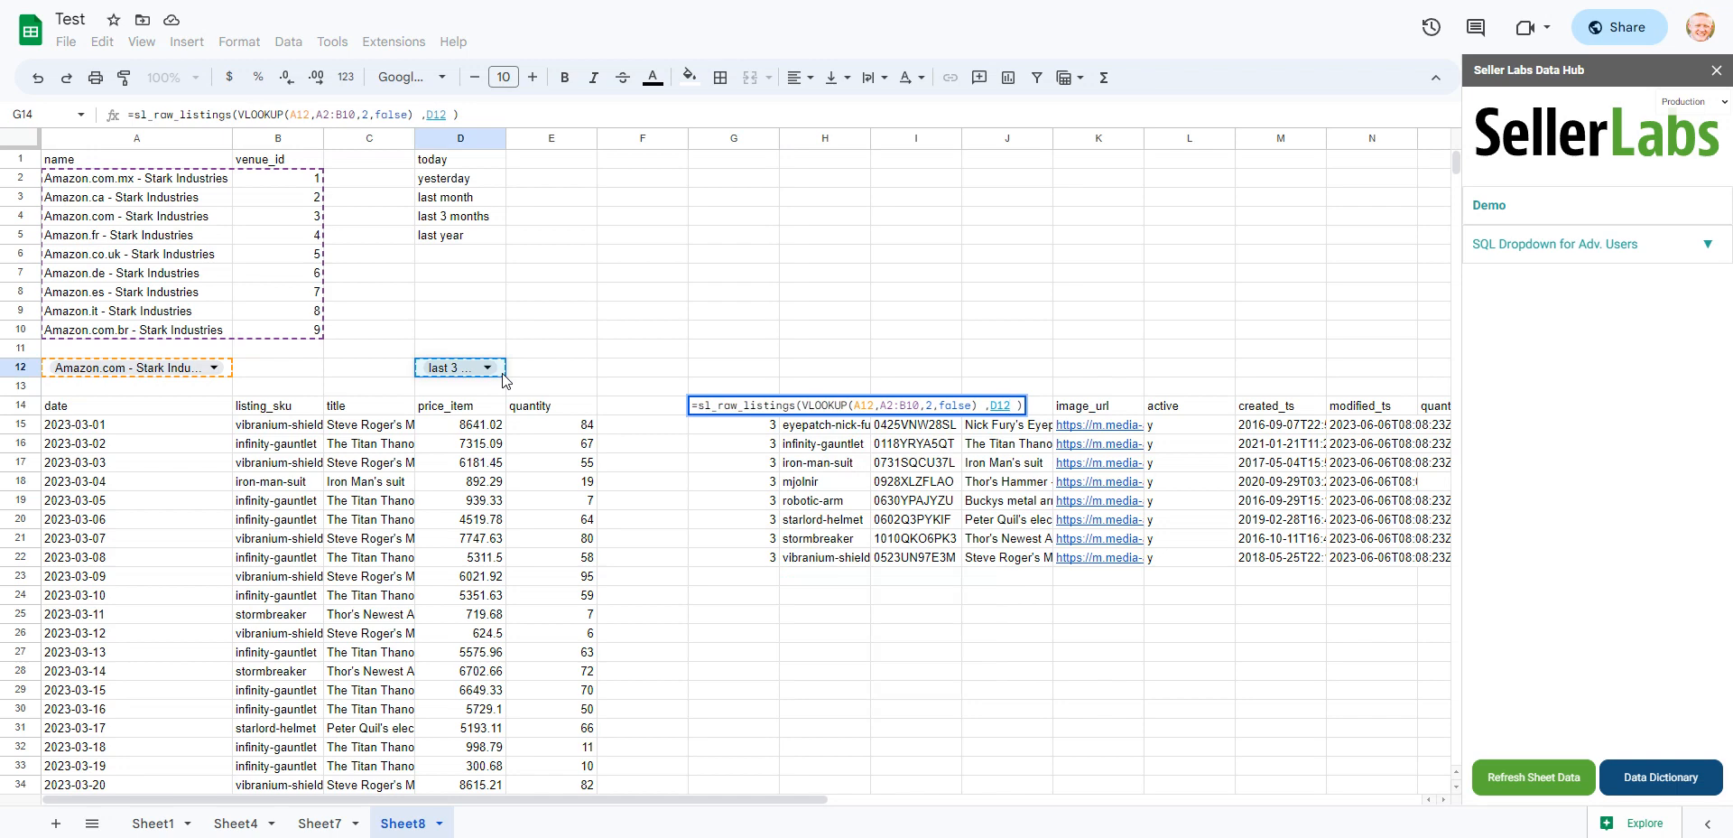
{"action": "key", "text": "Return"}
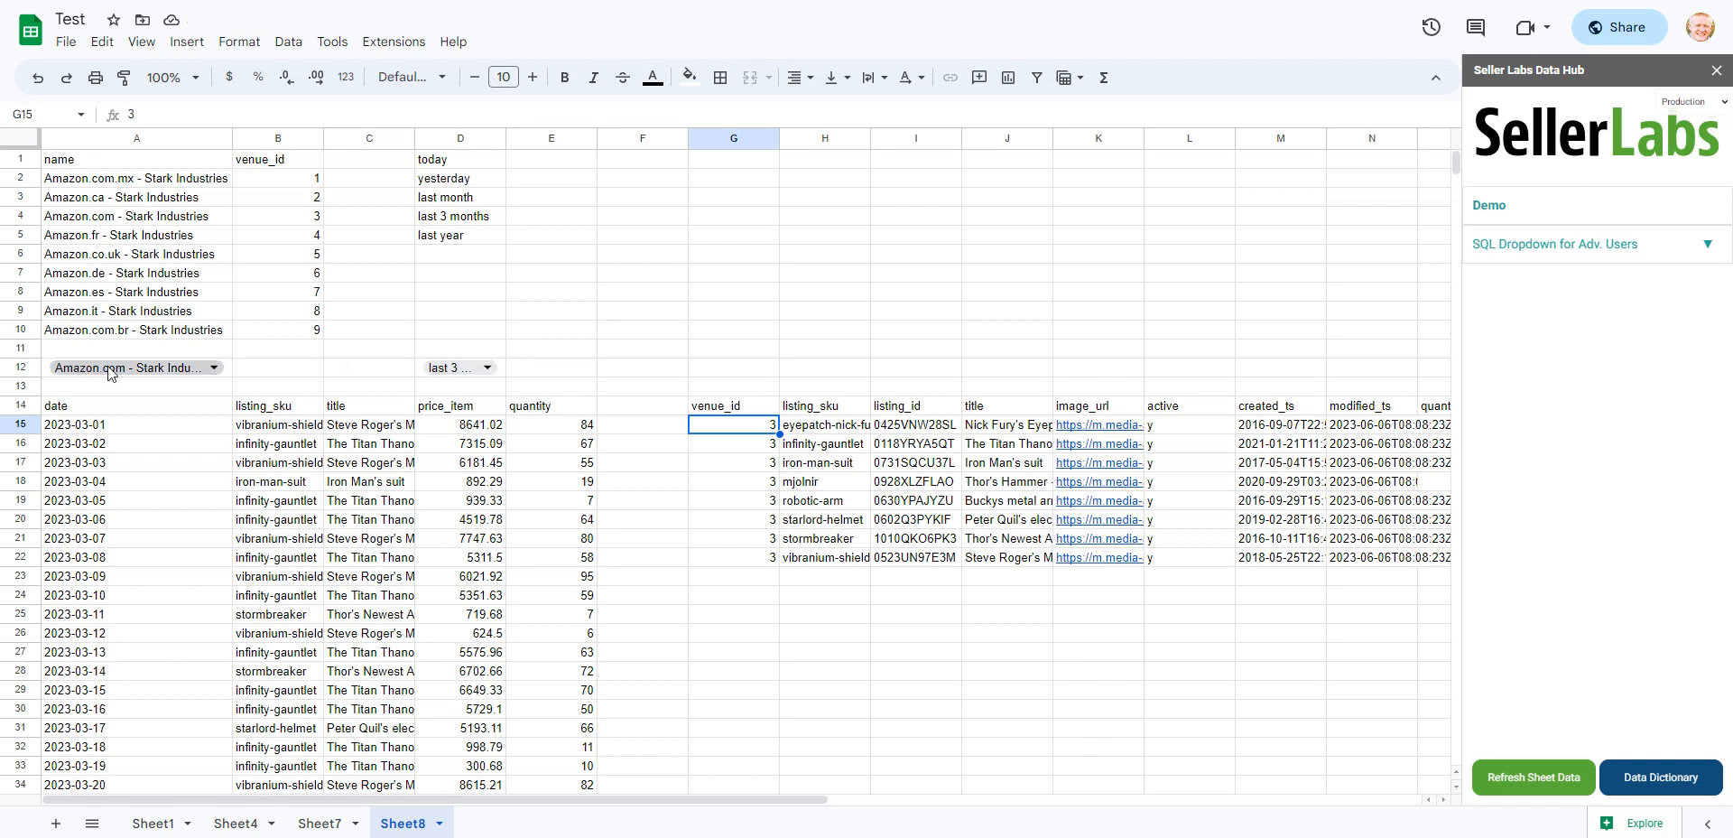
View the date range choices offered by the dropdown in cell D12
{"action": "left_click", "coordinate": [488, 370]}
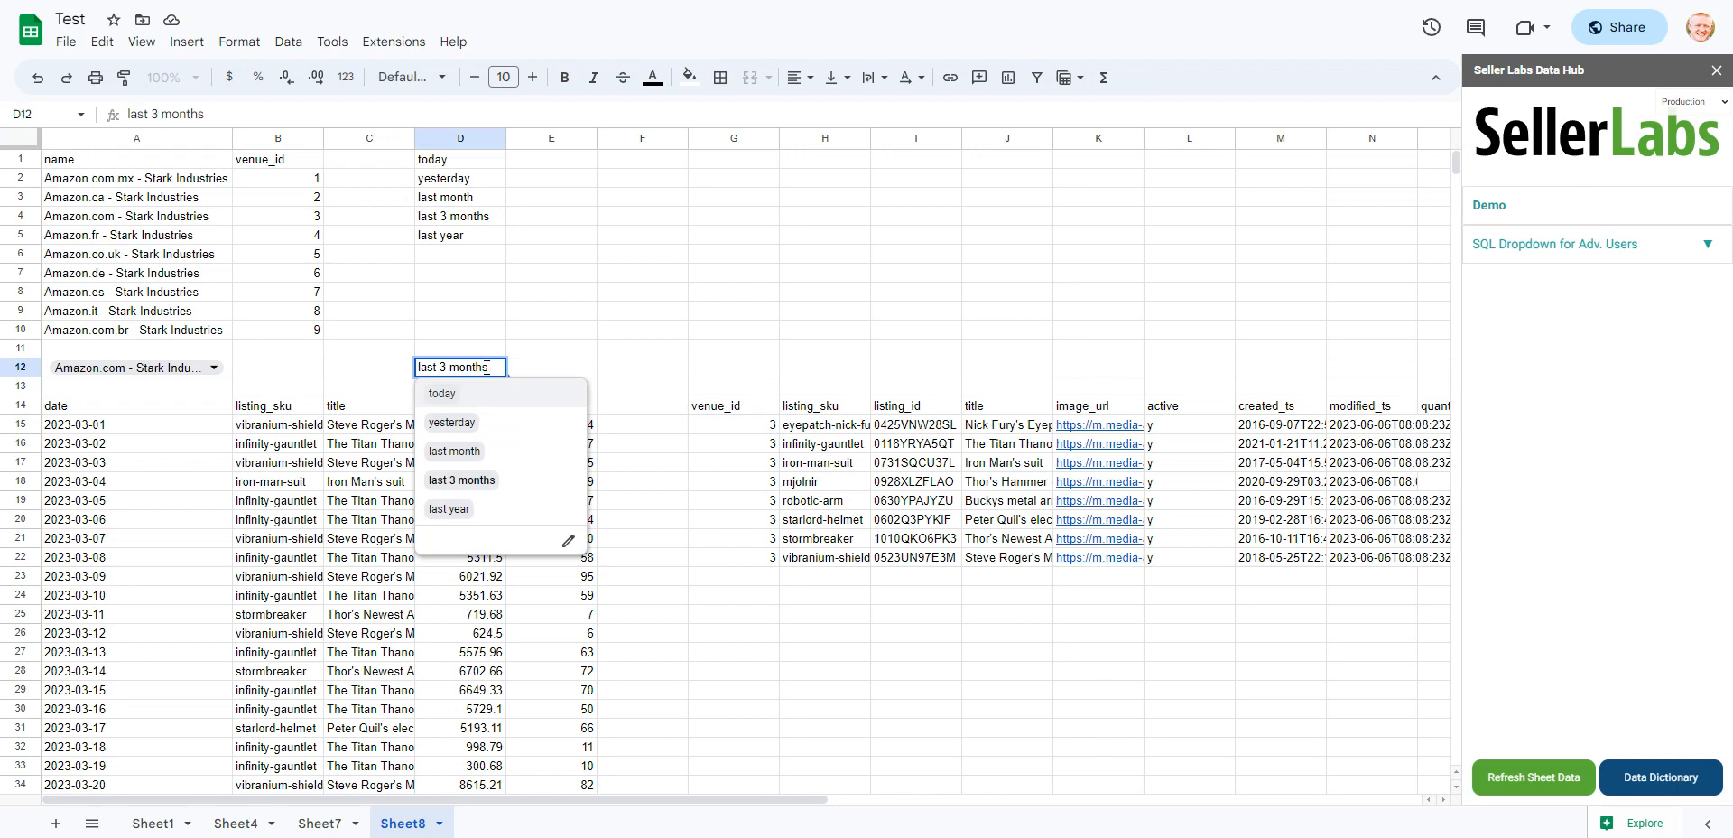
{"action": "key", "text": "Escape"}
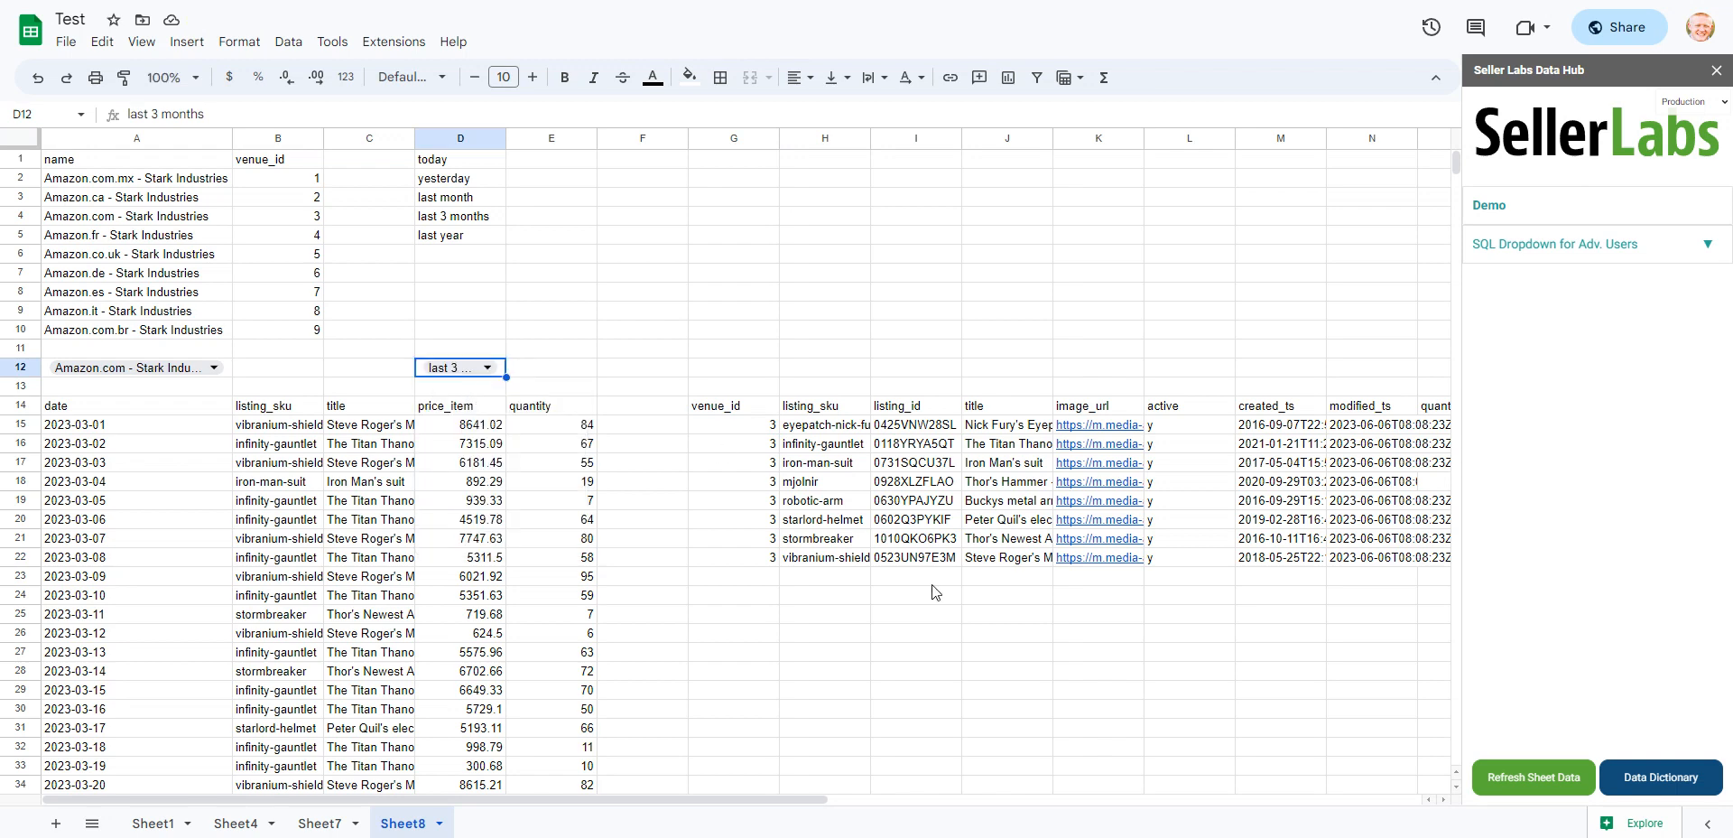
Add a data validation rule to cell F12 with the criteria Dropdown (from a range)
{"action": "left_click", "coordinate": [668, 377]}
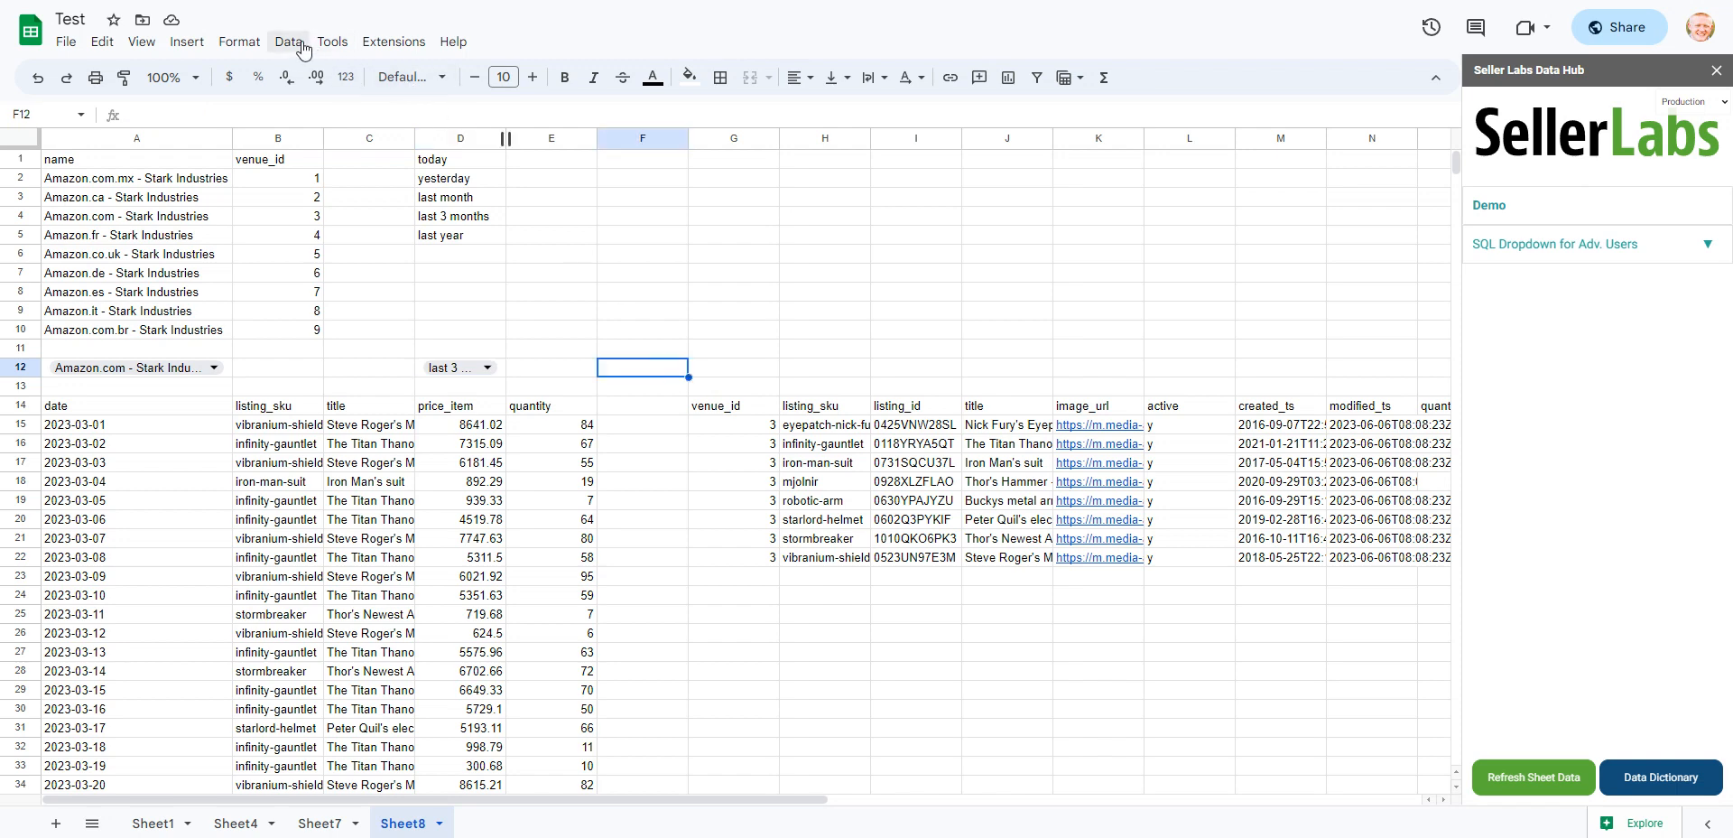
{"action": "left_click", "coordinate": [1716, 70]}
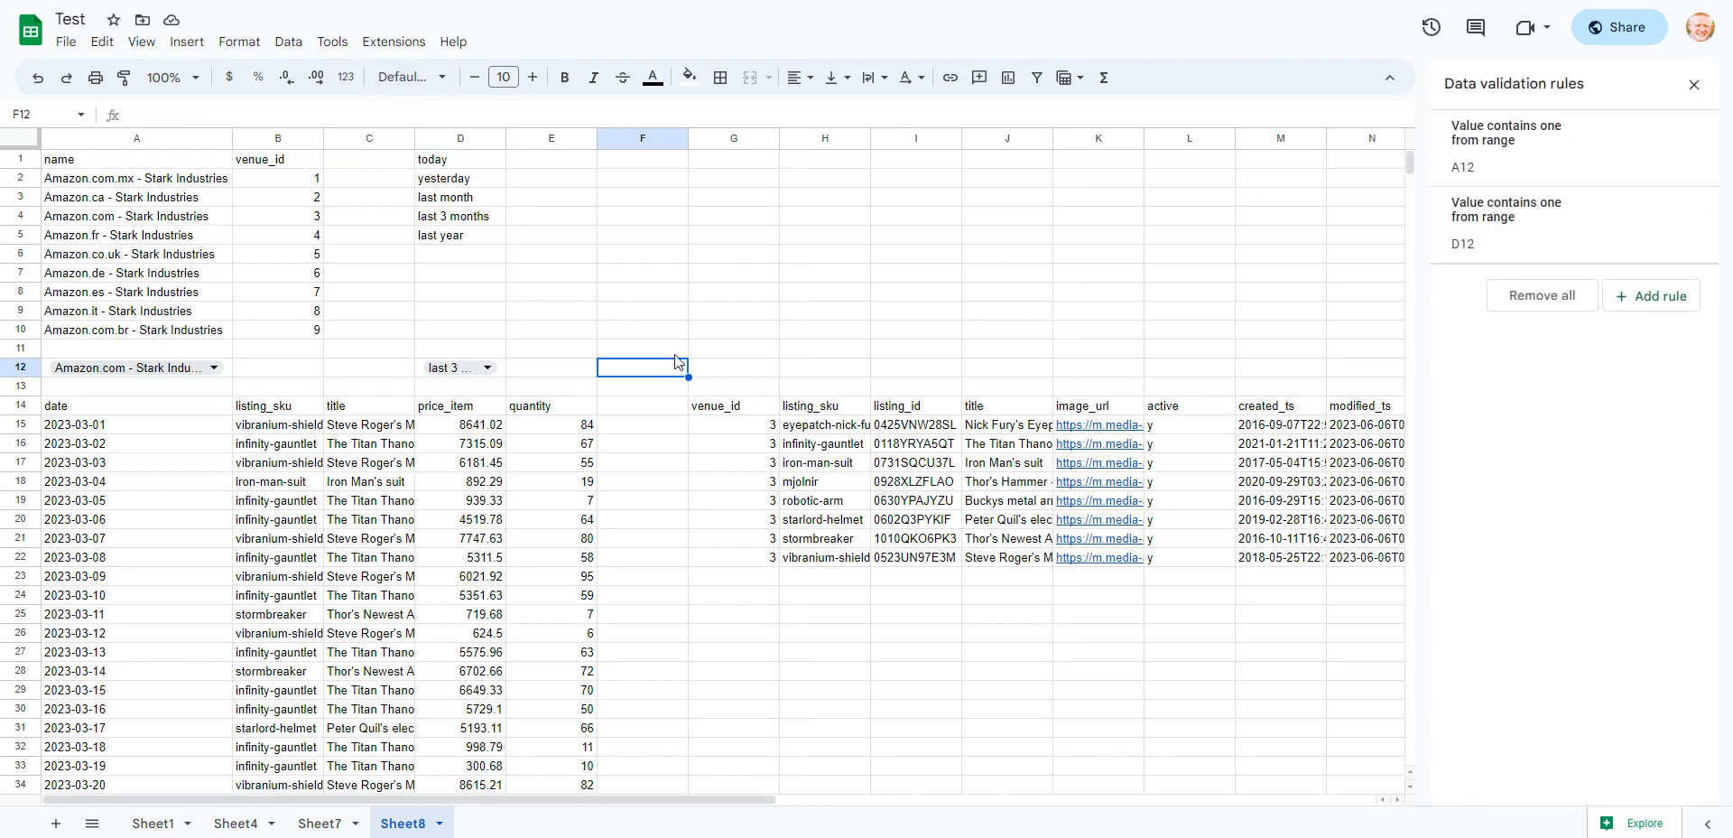
{"action": "left_click", "coordinate": [291, 45]}
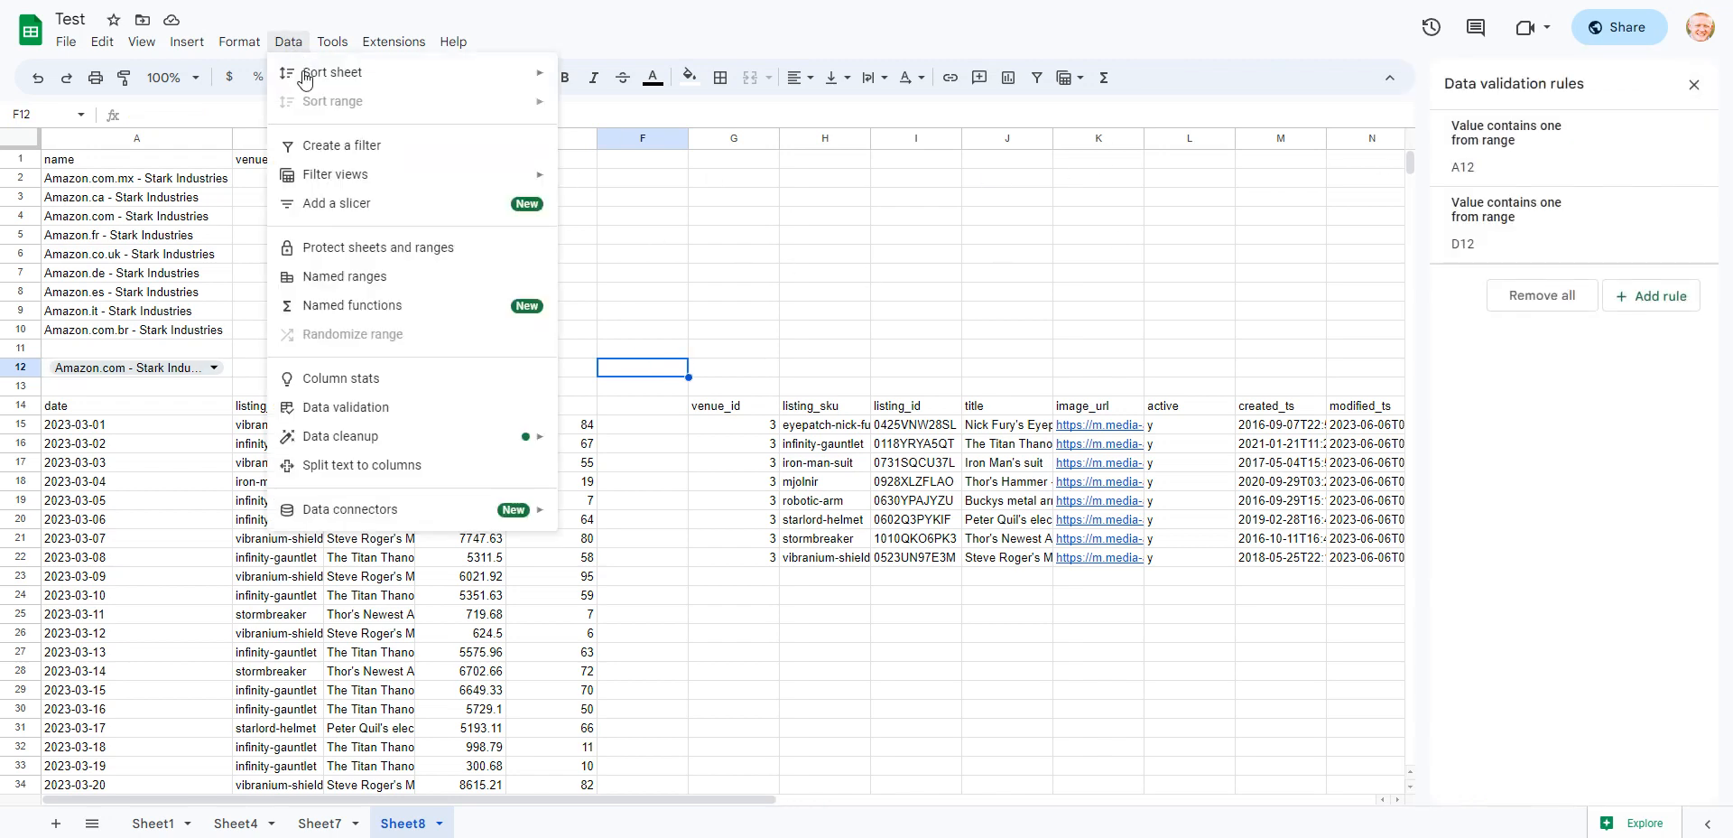
{"action": "left_click", "coordinate": [388, 406]}
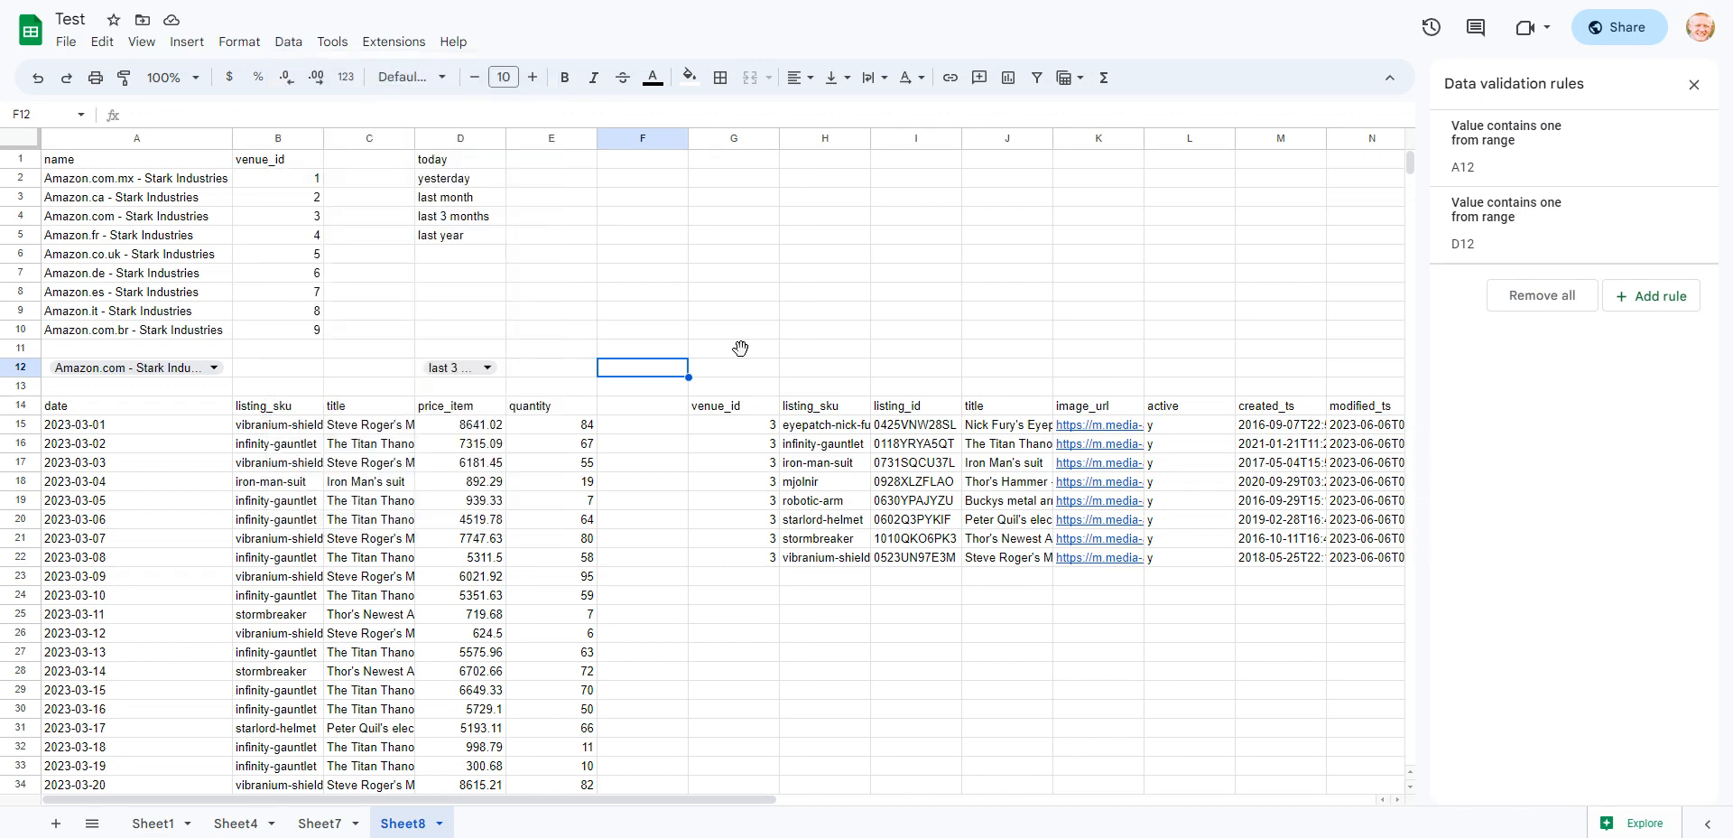
{"action": "left_click", "coordinate": [1648, 301]}
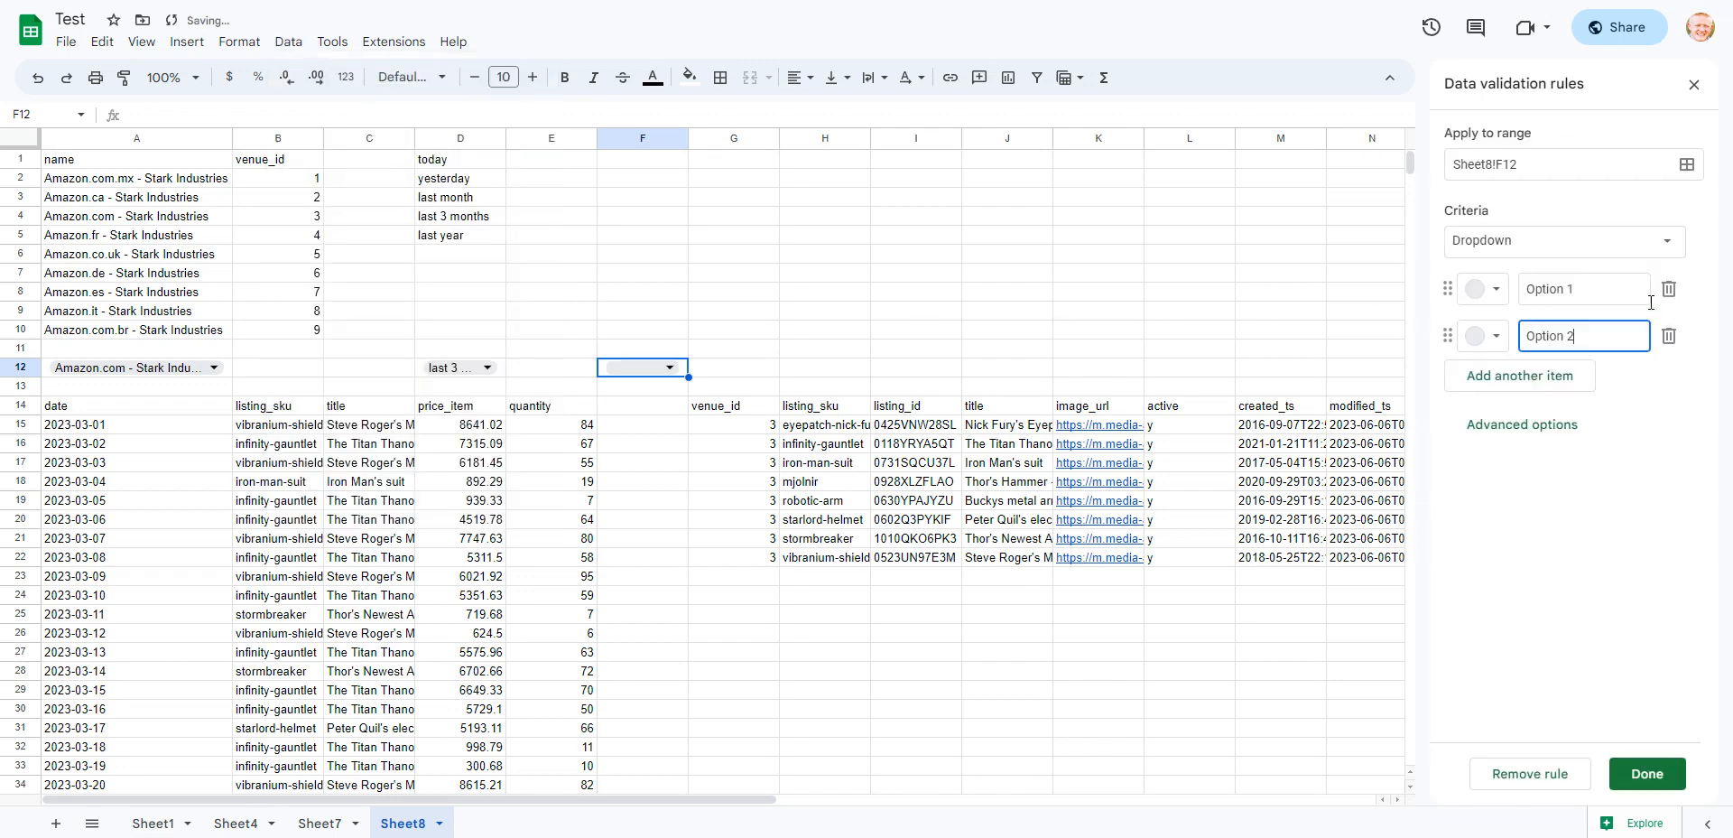
{"action": "left_click", "coordinate": [1544, 242]}
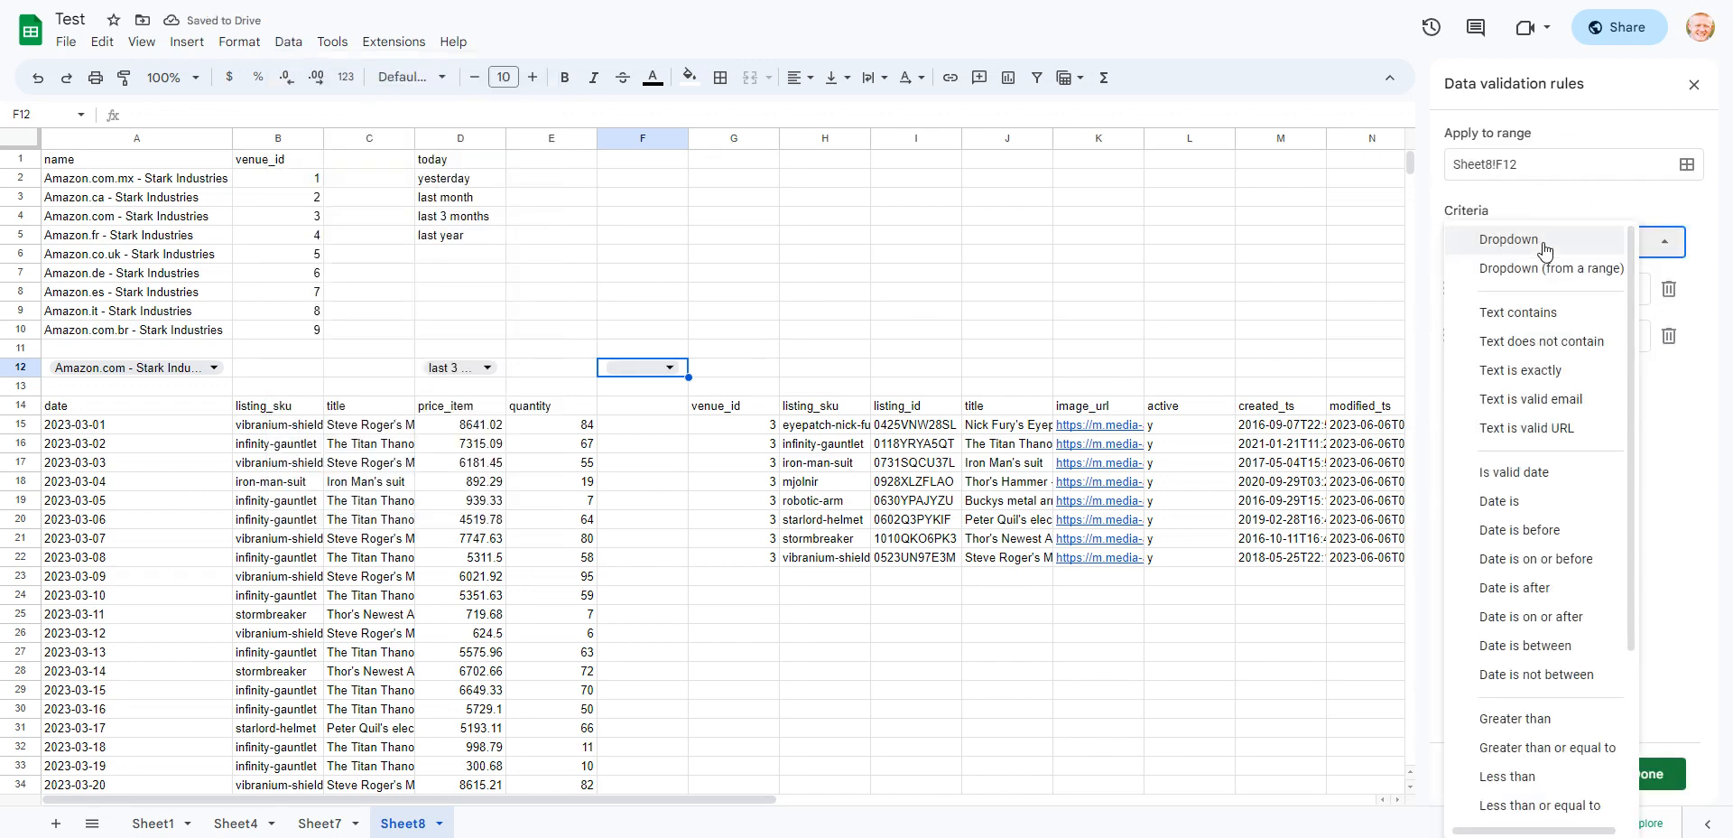
{"action": "left_click", "coordinate": [1545, 269]}
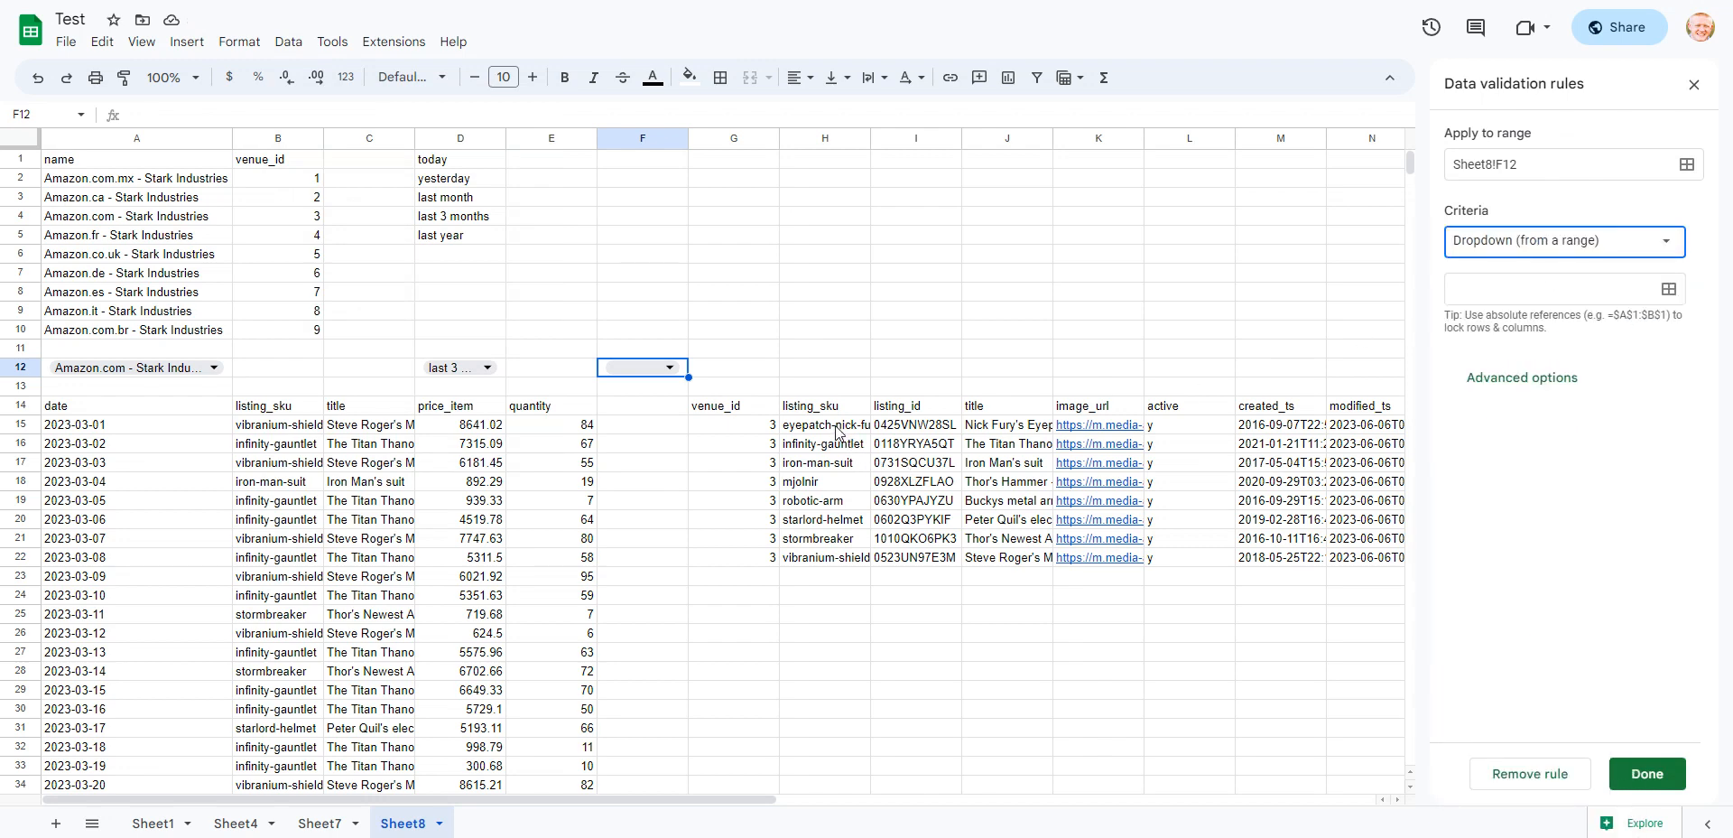
Set the F12 dropdown's source to the listing SKUs in Sheet8!H15:H22, save the rule, and view the dropdown's choices
{"action": "left_click_drag", "start_coordinate": [835, 432], "coordinate": [841, 566]}
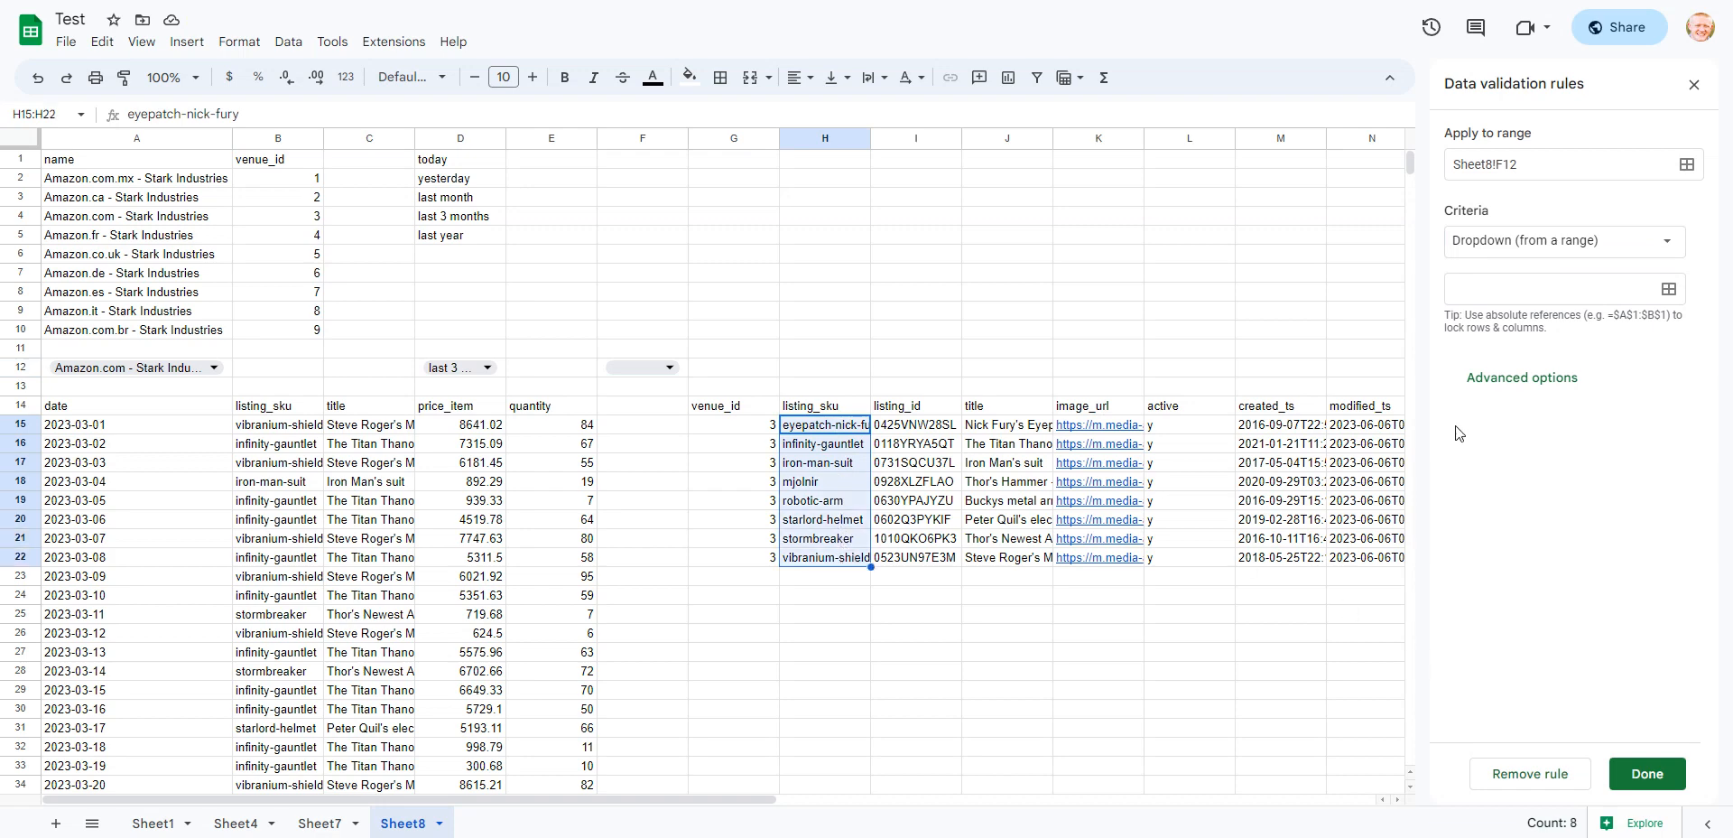
{"action": "left_click", "coordinate": [1477, 286]}
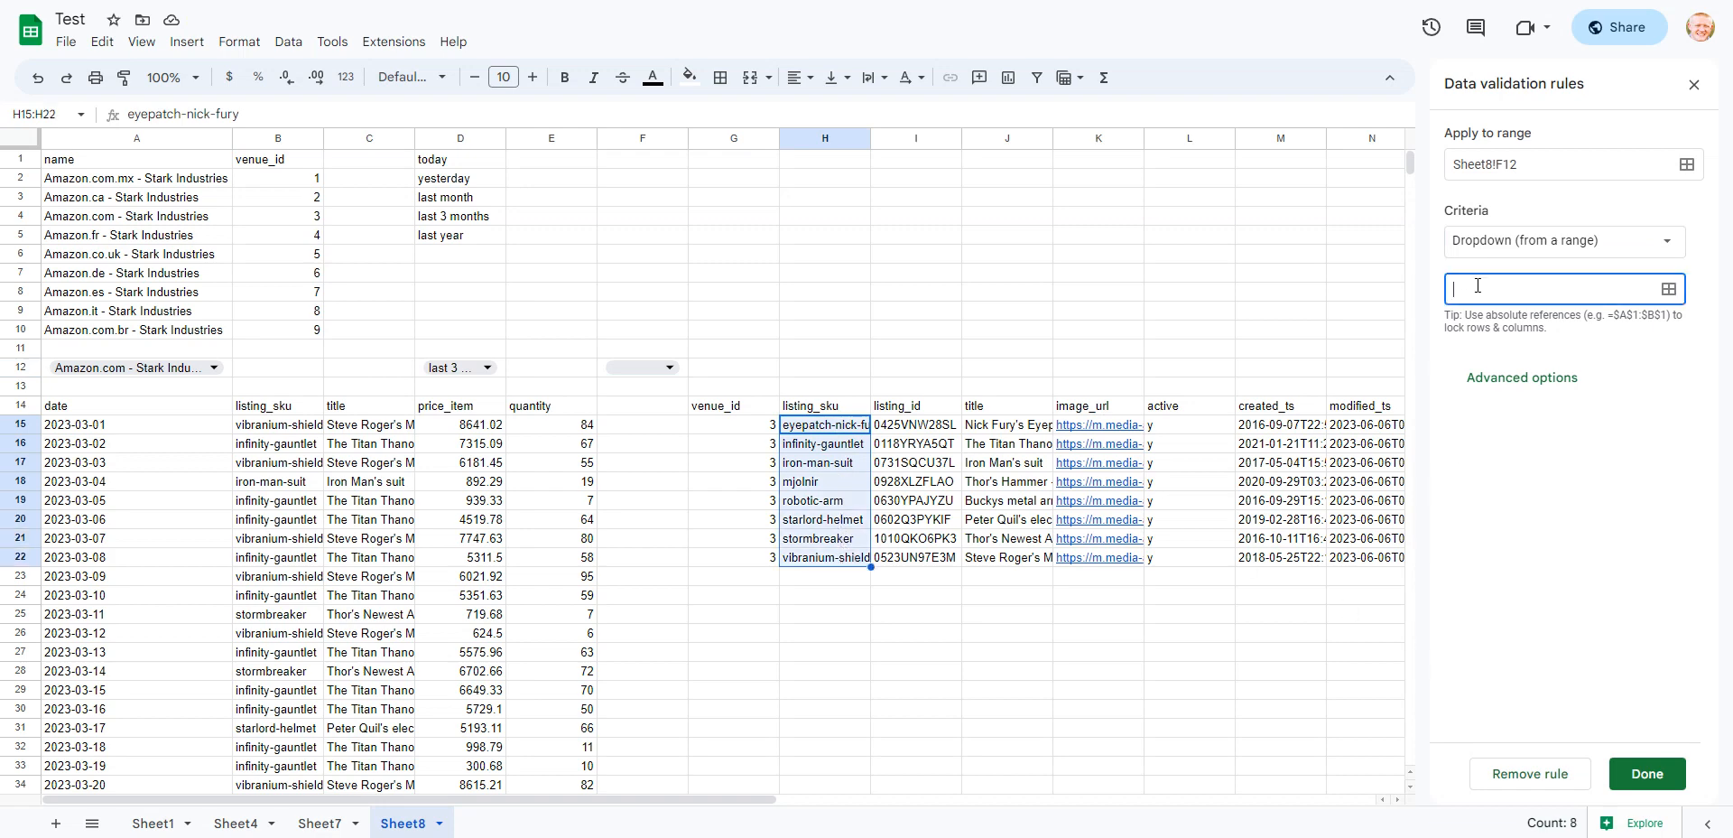
{"action": "left_click", "coordinate": [820, 427]}
{"action": "left_click_drag", "start_coordinate": [824, 366], "coordinate": [574, 253]}
{"action": "left_click_drag", "start_coordinate": [822, 431], "coordinate": [830, 559]}
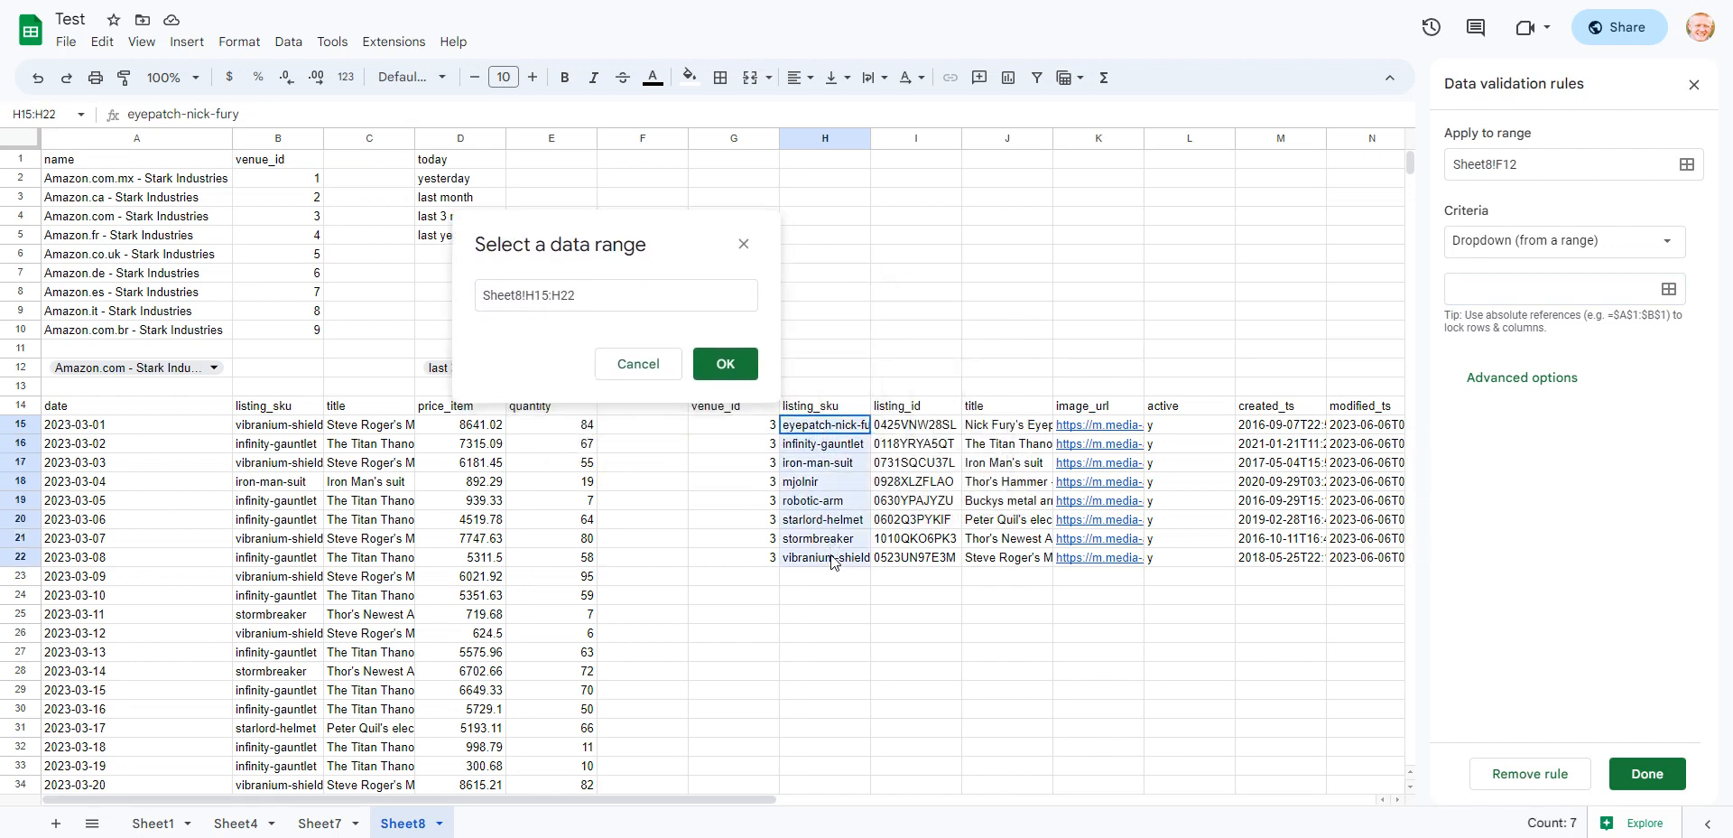
{"action": "left_click", "coordinate": [739, 368]}
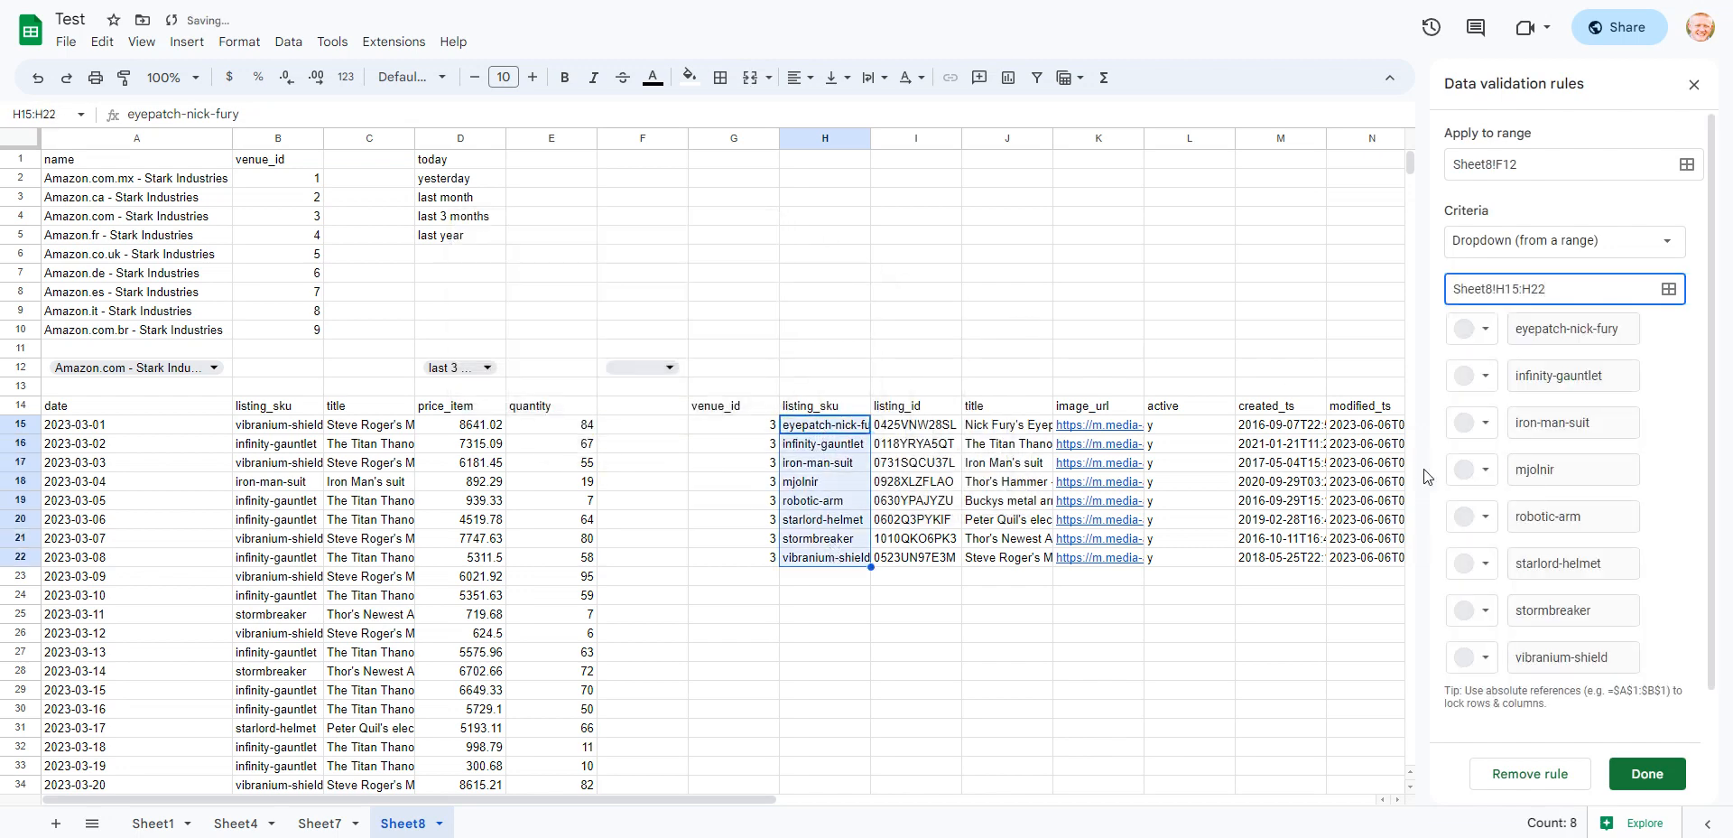
{"action": "left_click", "coordinate": [1647, 781]}
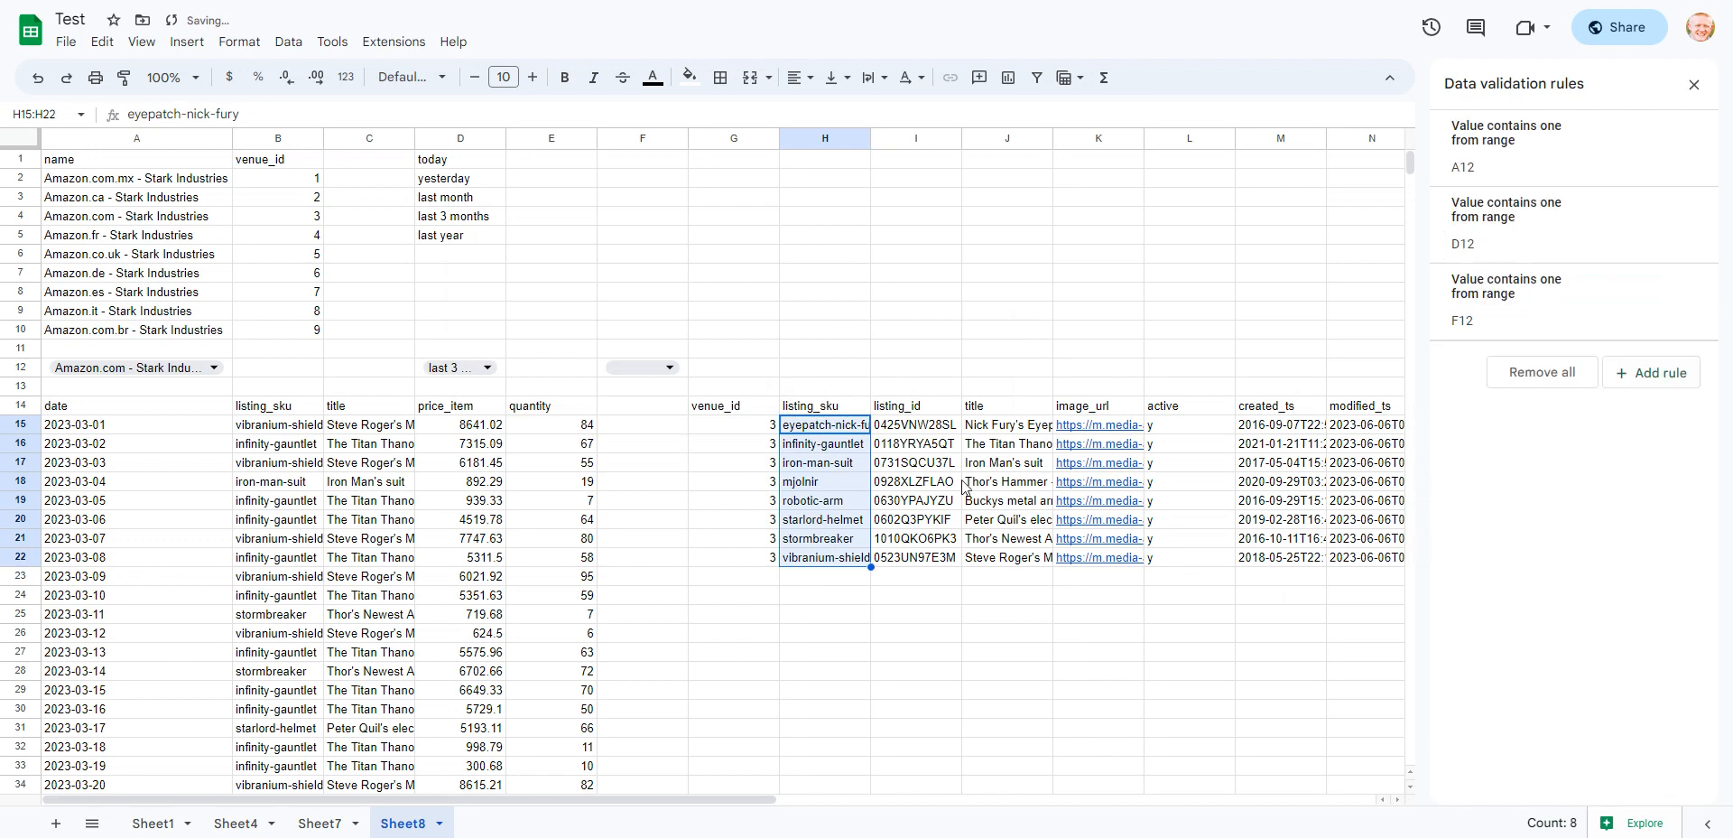
{"action": "left_click", "coordinate": [672, 367]}
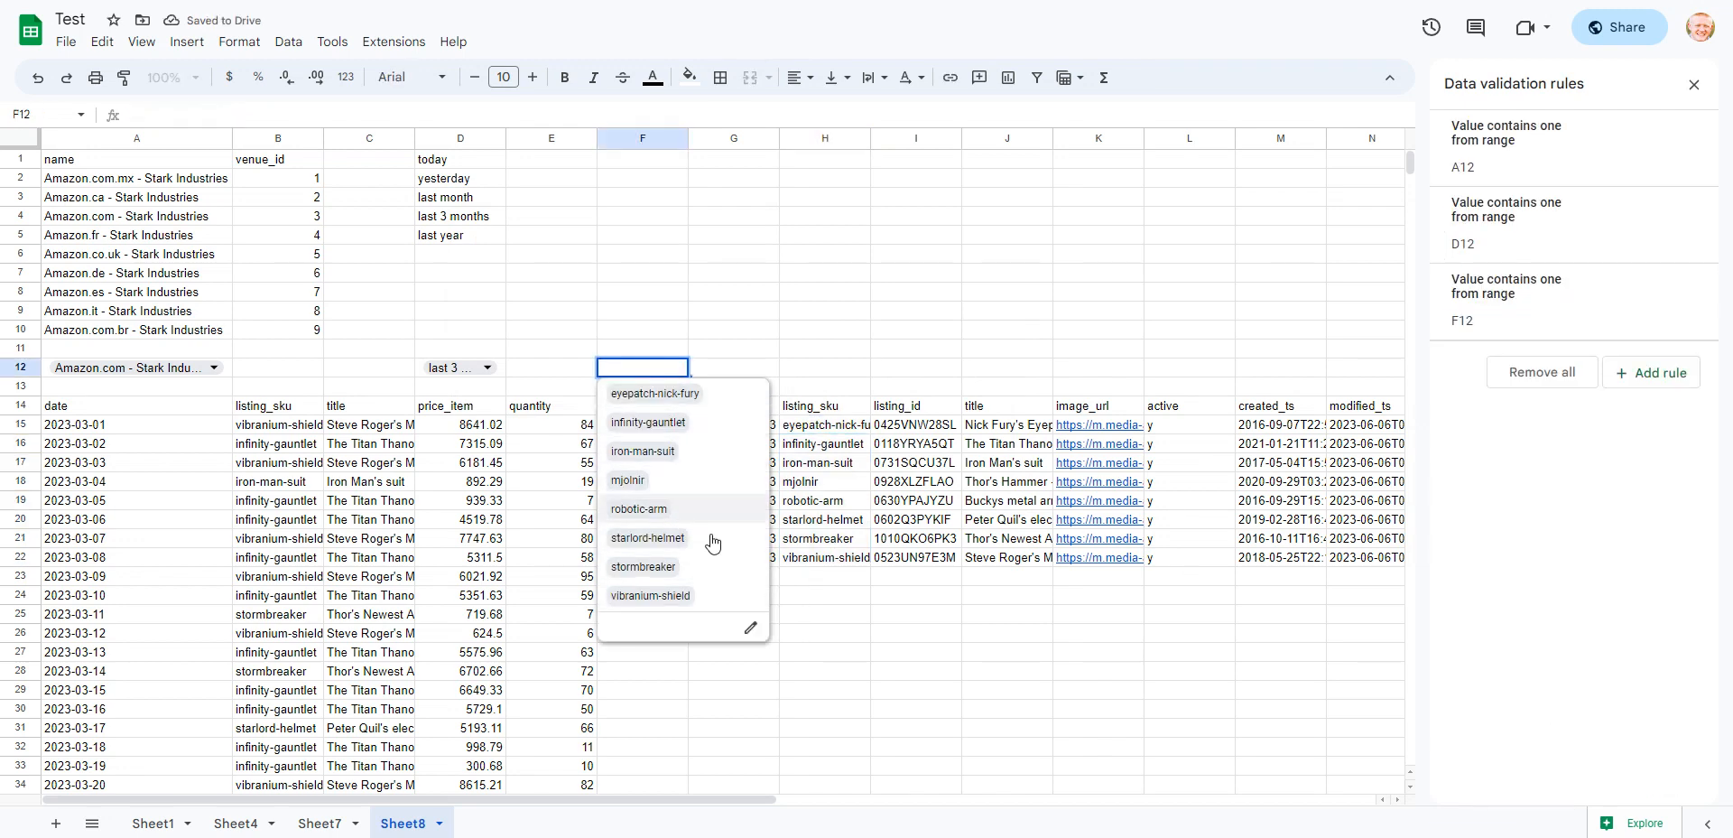
{"action": "left_click", "coordinate": [698, 420]}
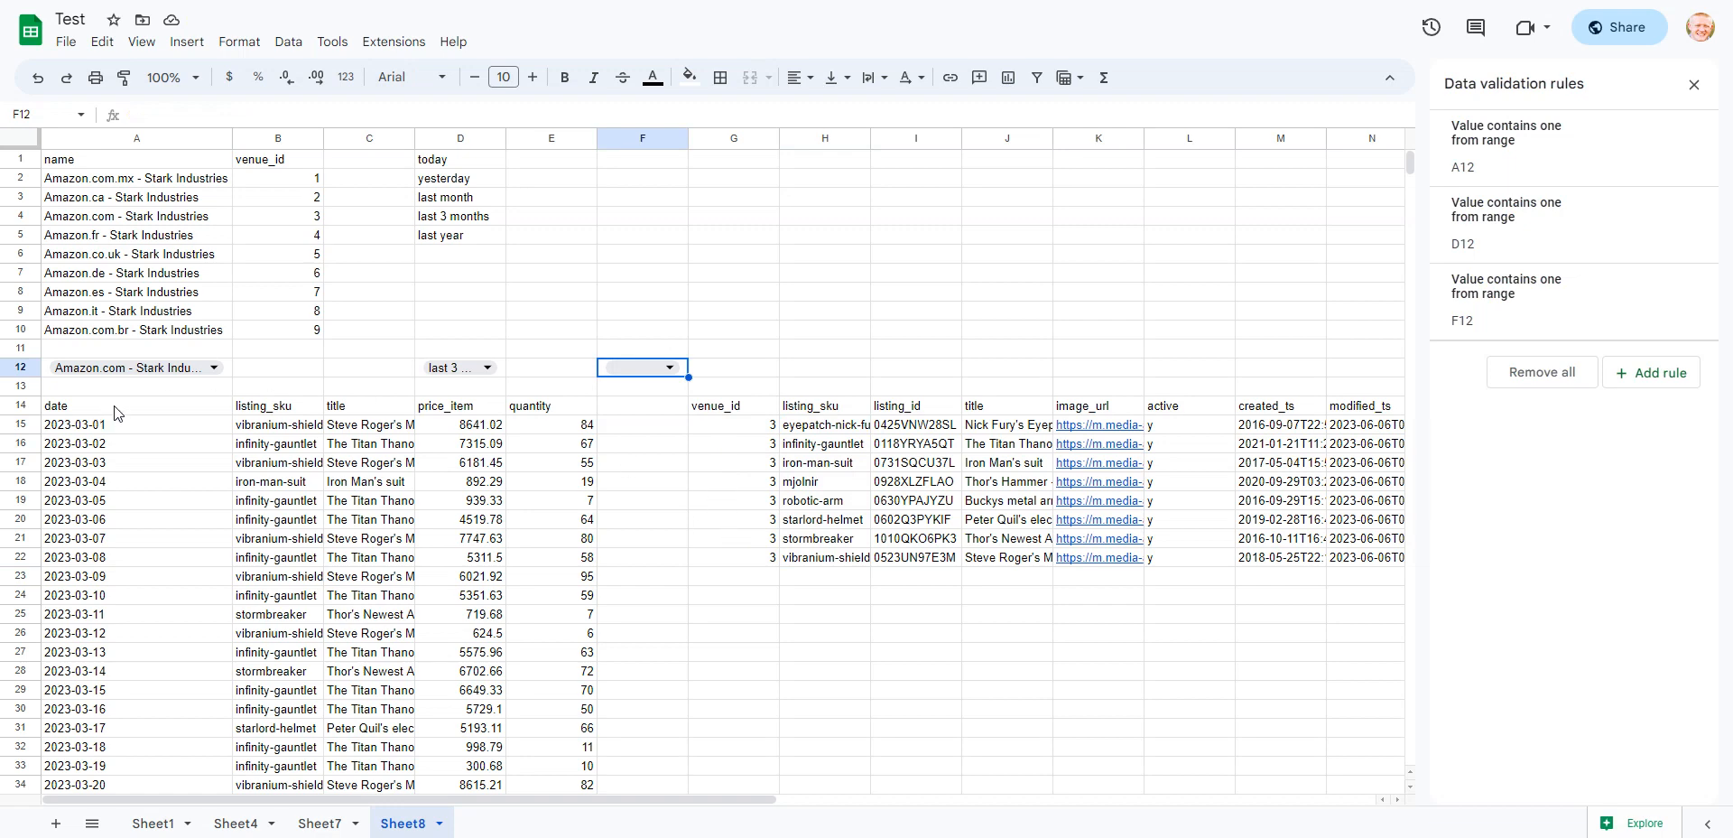
Extend the order items formula in A14 after the columns argument, leaving the group_by and order_by arguments empty
{"action": "left_click", "coordinate": [115, 408]}
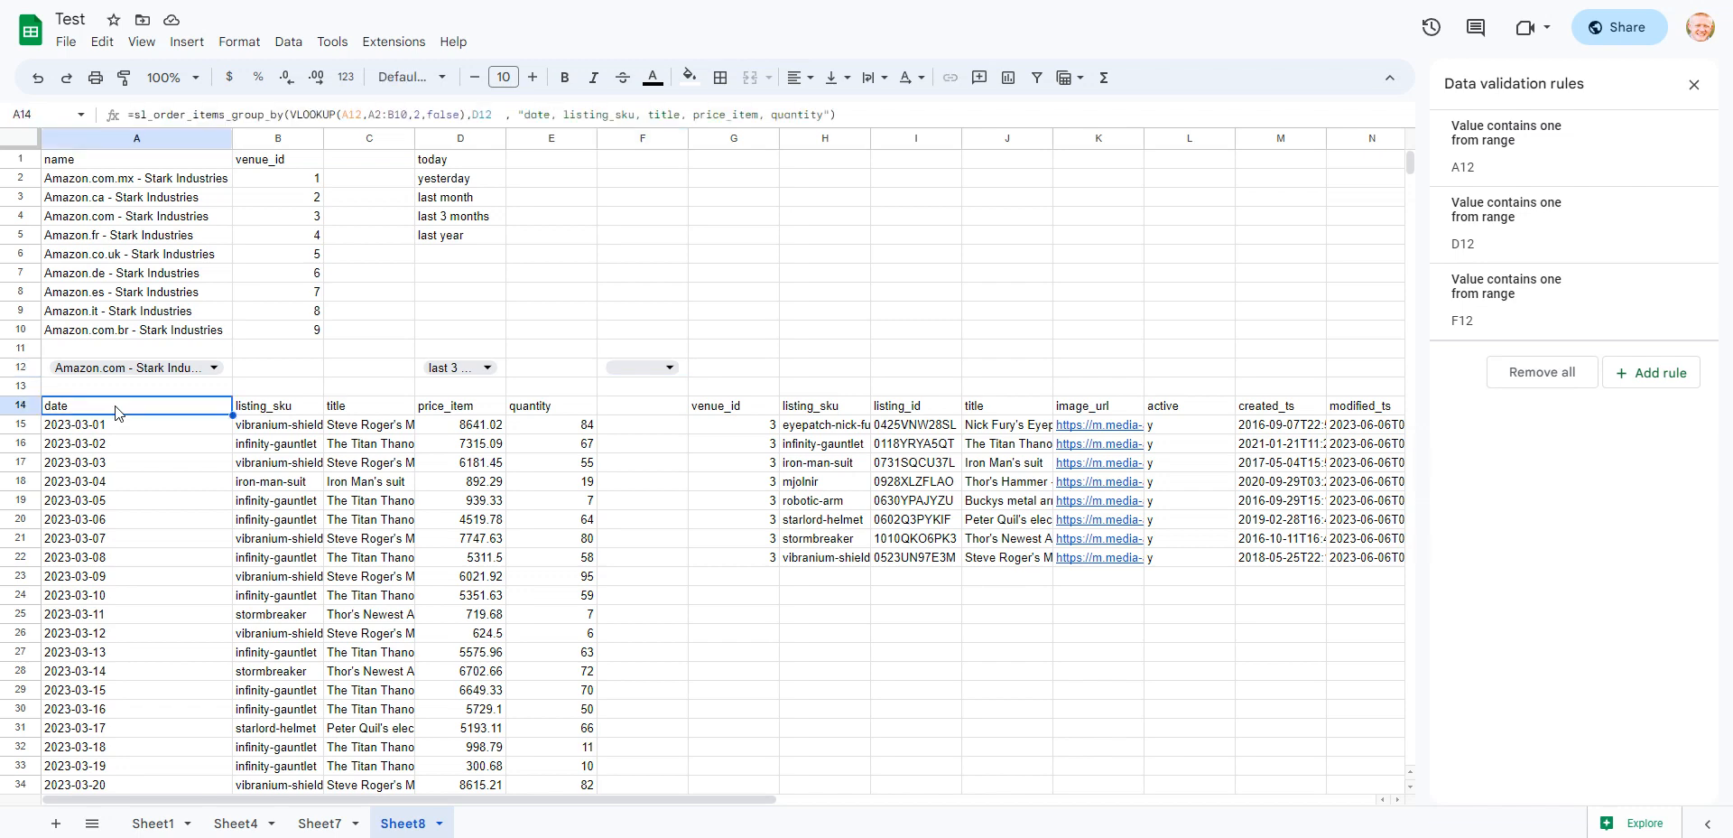
{"action": "double_click", "coordinate": [187, 406]}
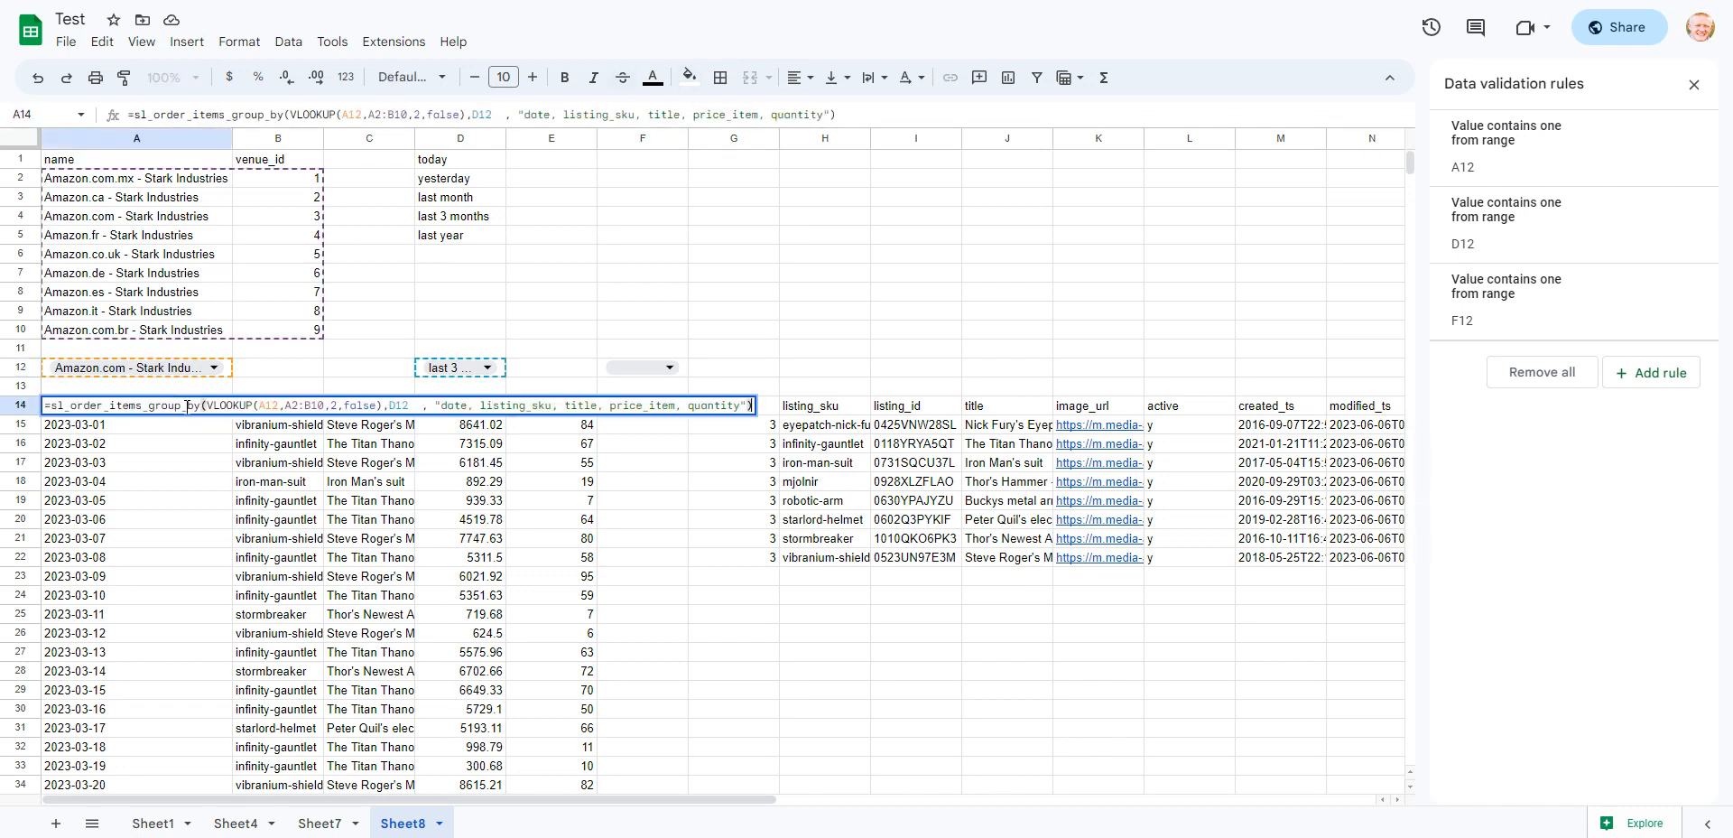
{"action": "left_click", "coordinate": [748, 405]}
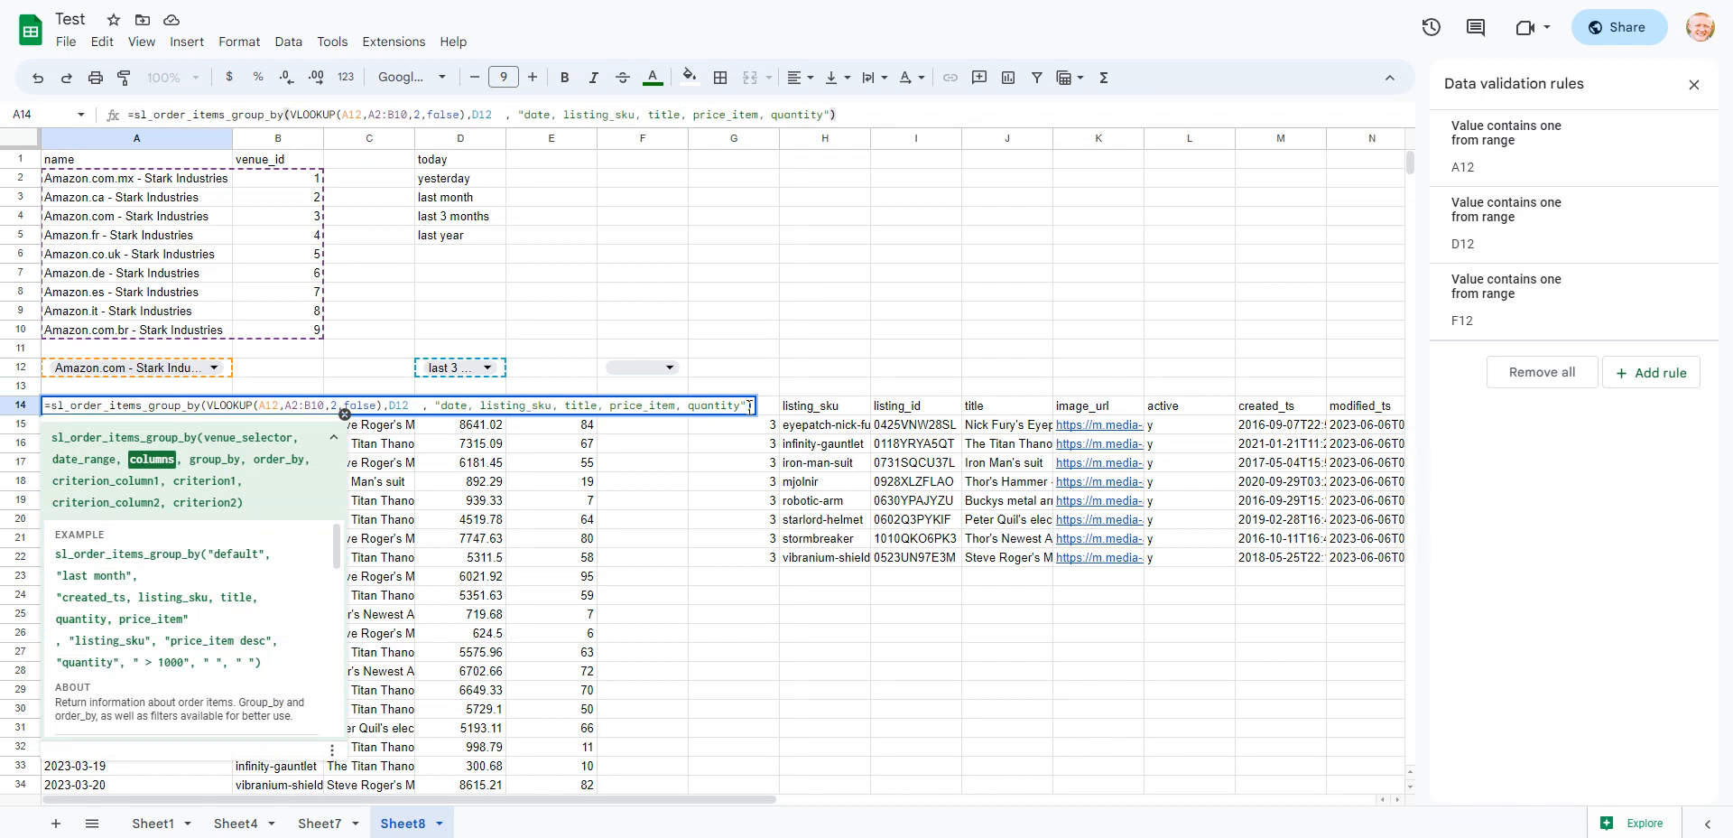
{"action": "type", "text": ", quantity\""}
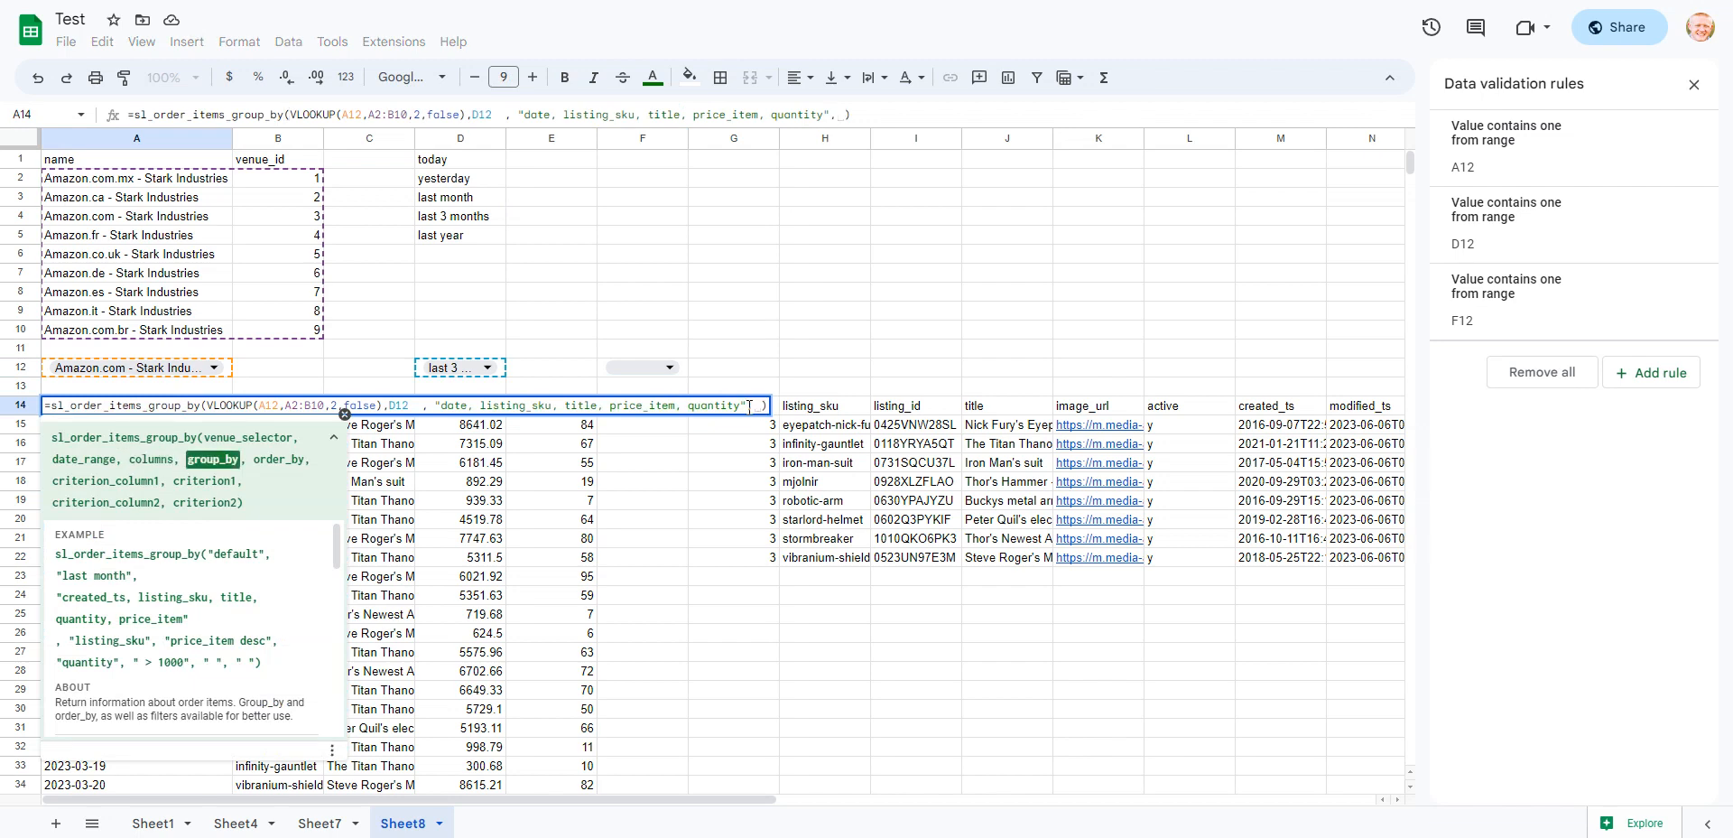
{"action": "type", "text": ","}
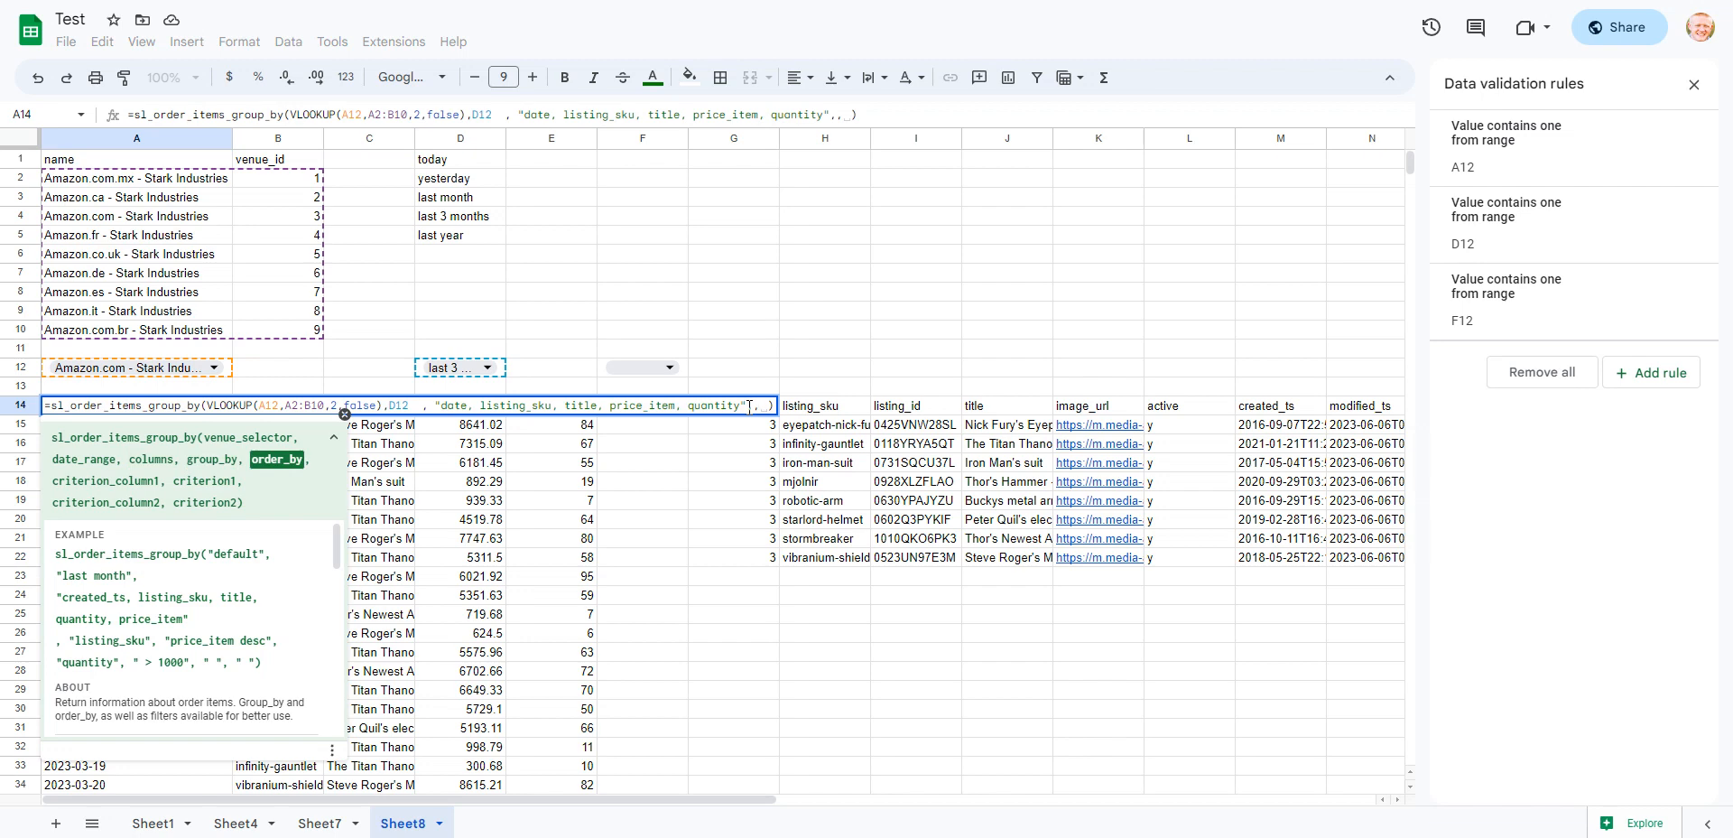
{"action": "type", "text": ",,"}
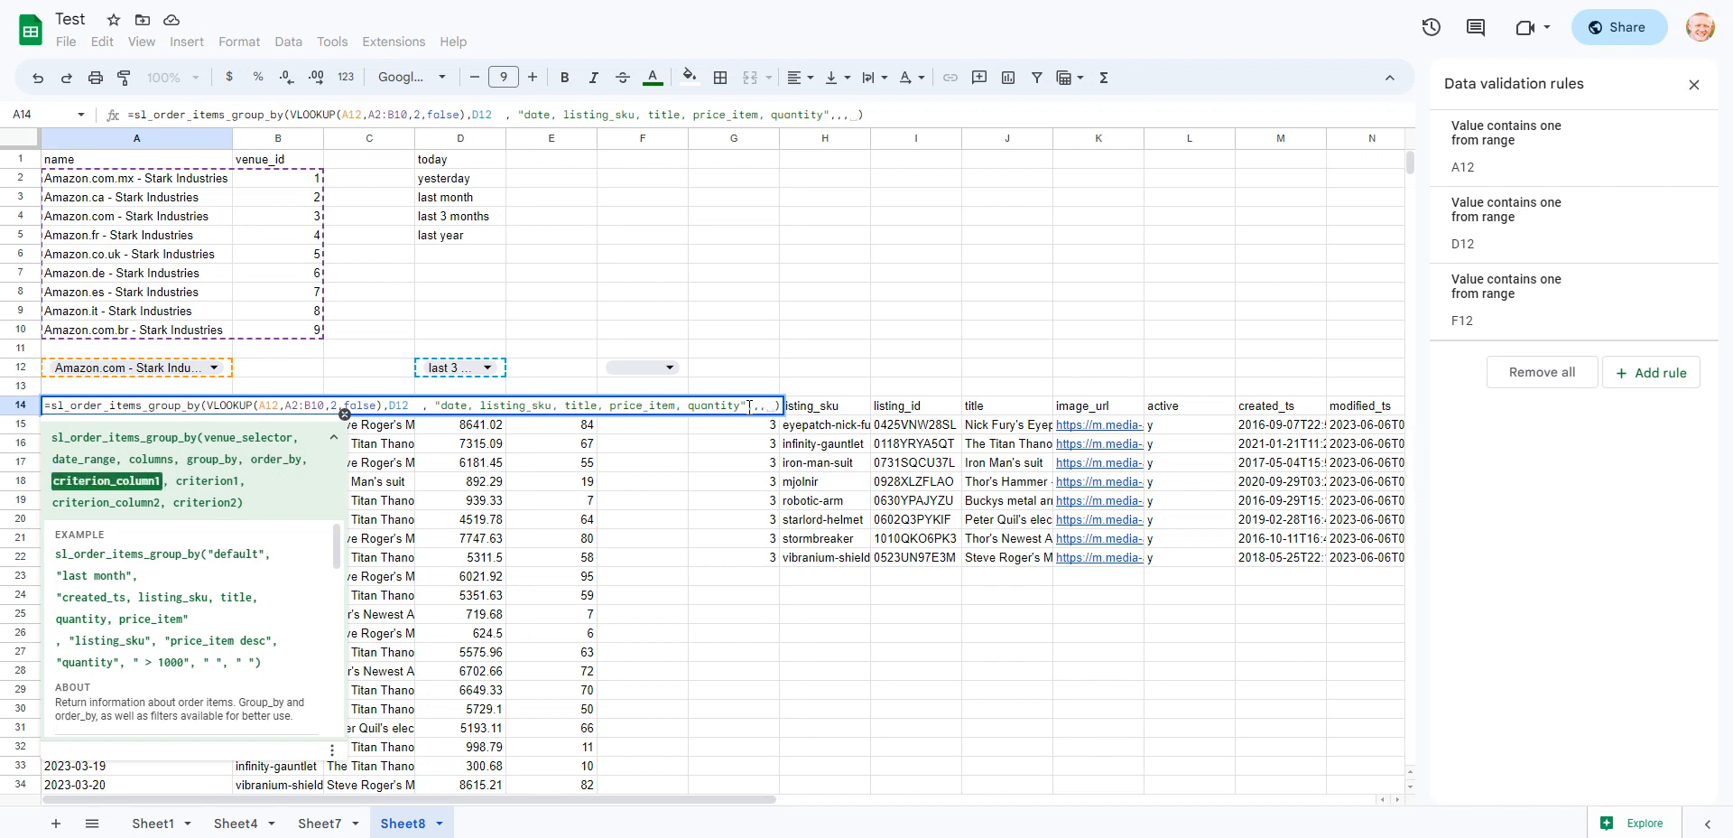
Enter "listing_sku" as criterion_column1 and cell F12 as criterion1 in the A14 formula, and commit it
{"action": "type", "text": "\"listing"}
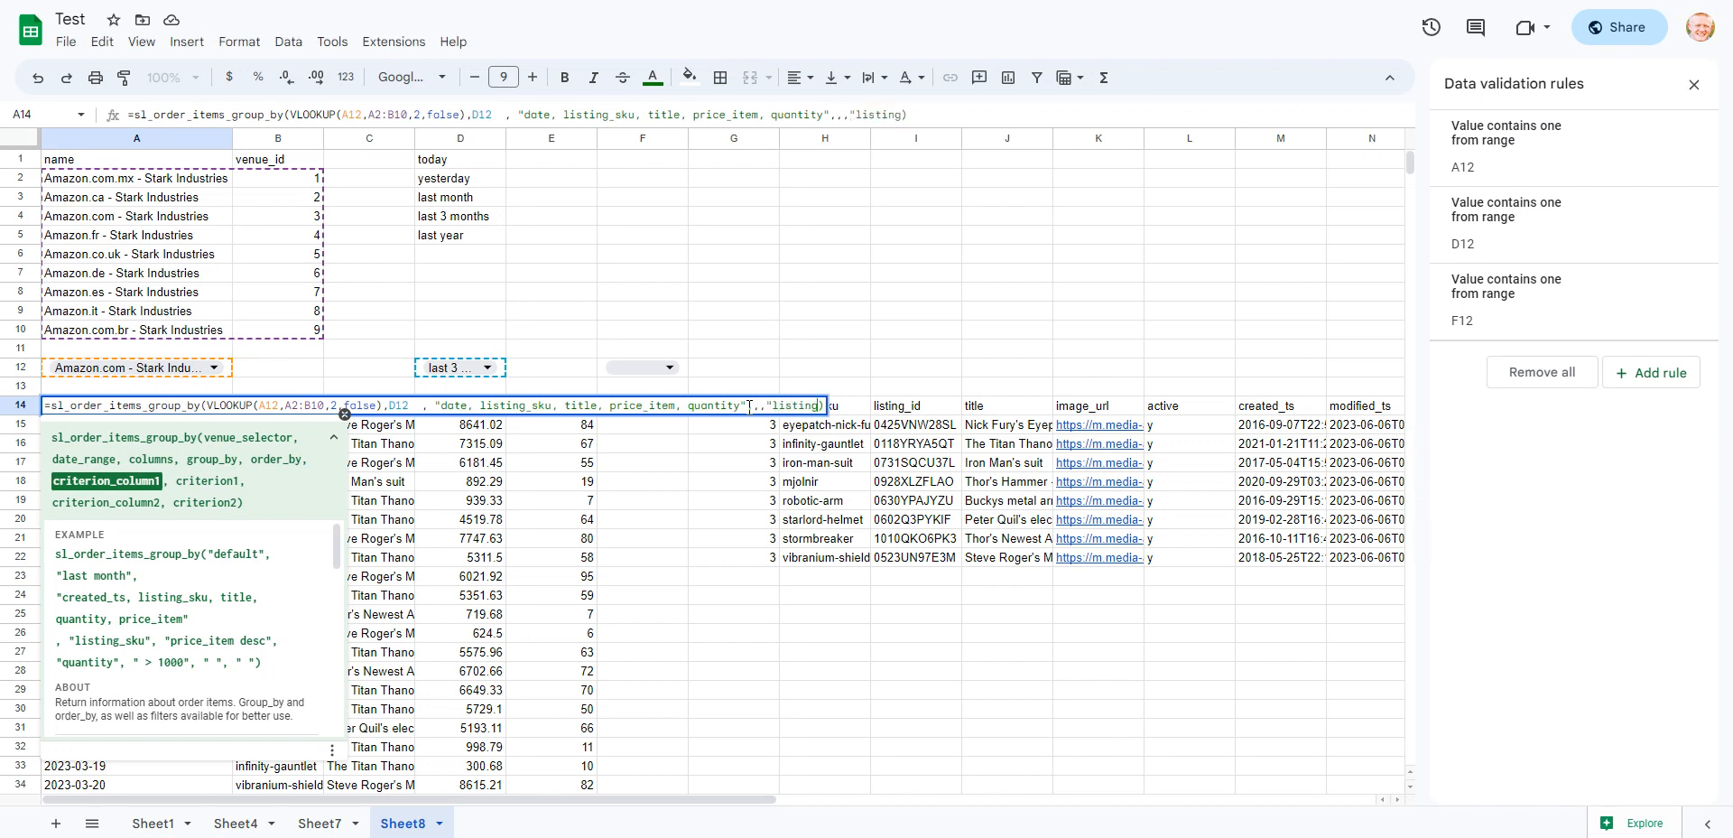
{"action": "type", "text": "_sku\" ,"}
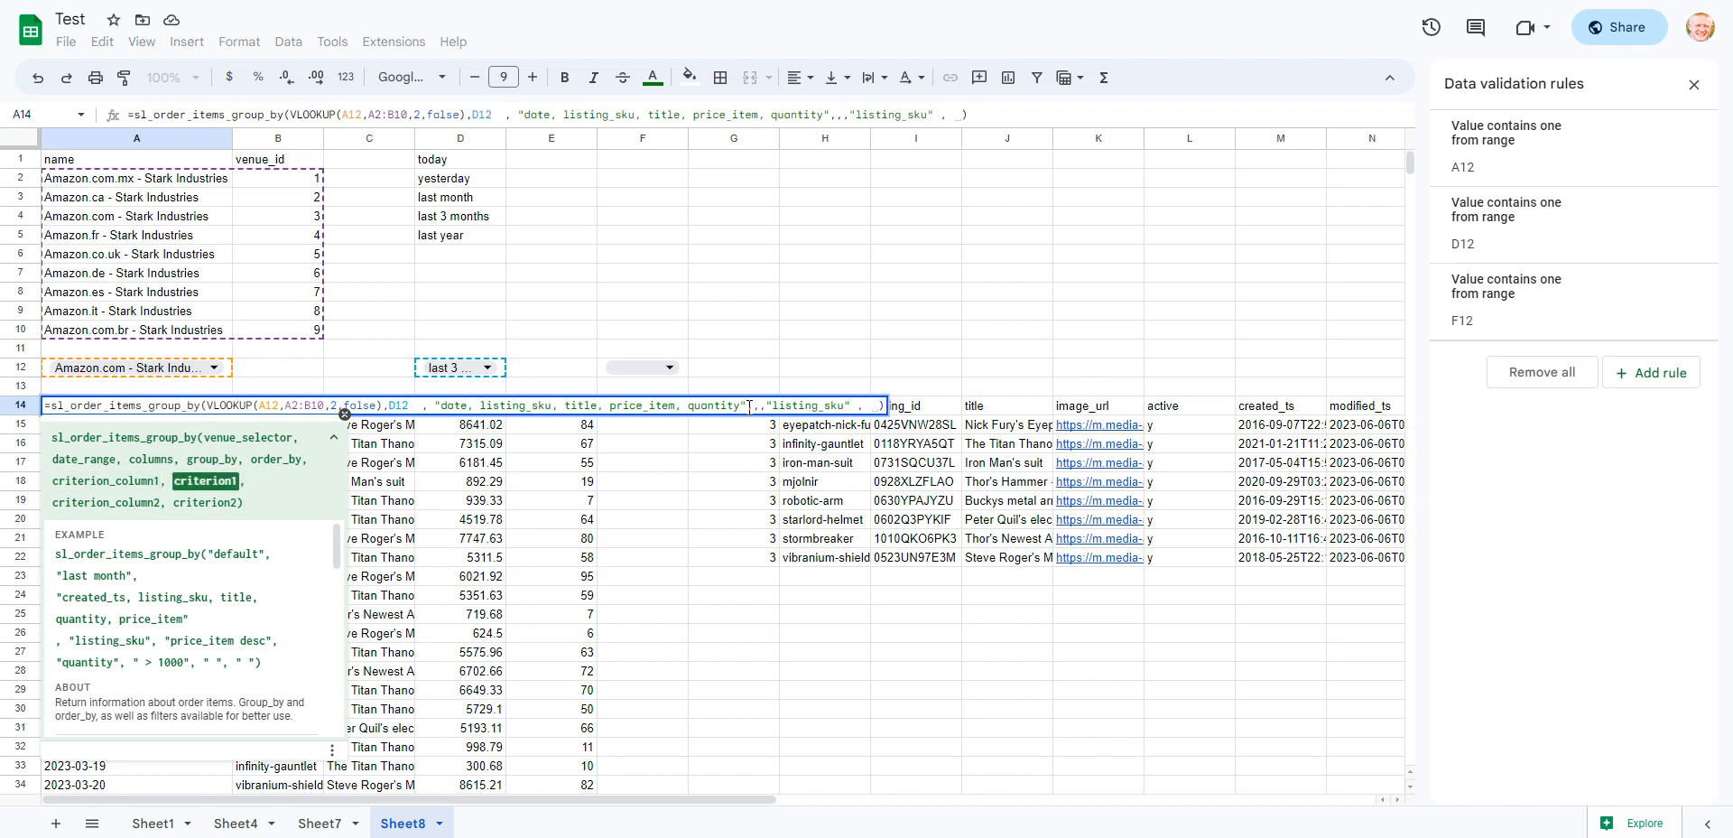
{"action": "left_click", "coordinate": [684, 372]}
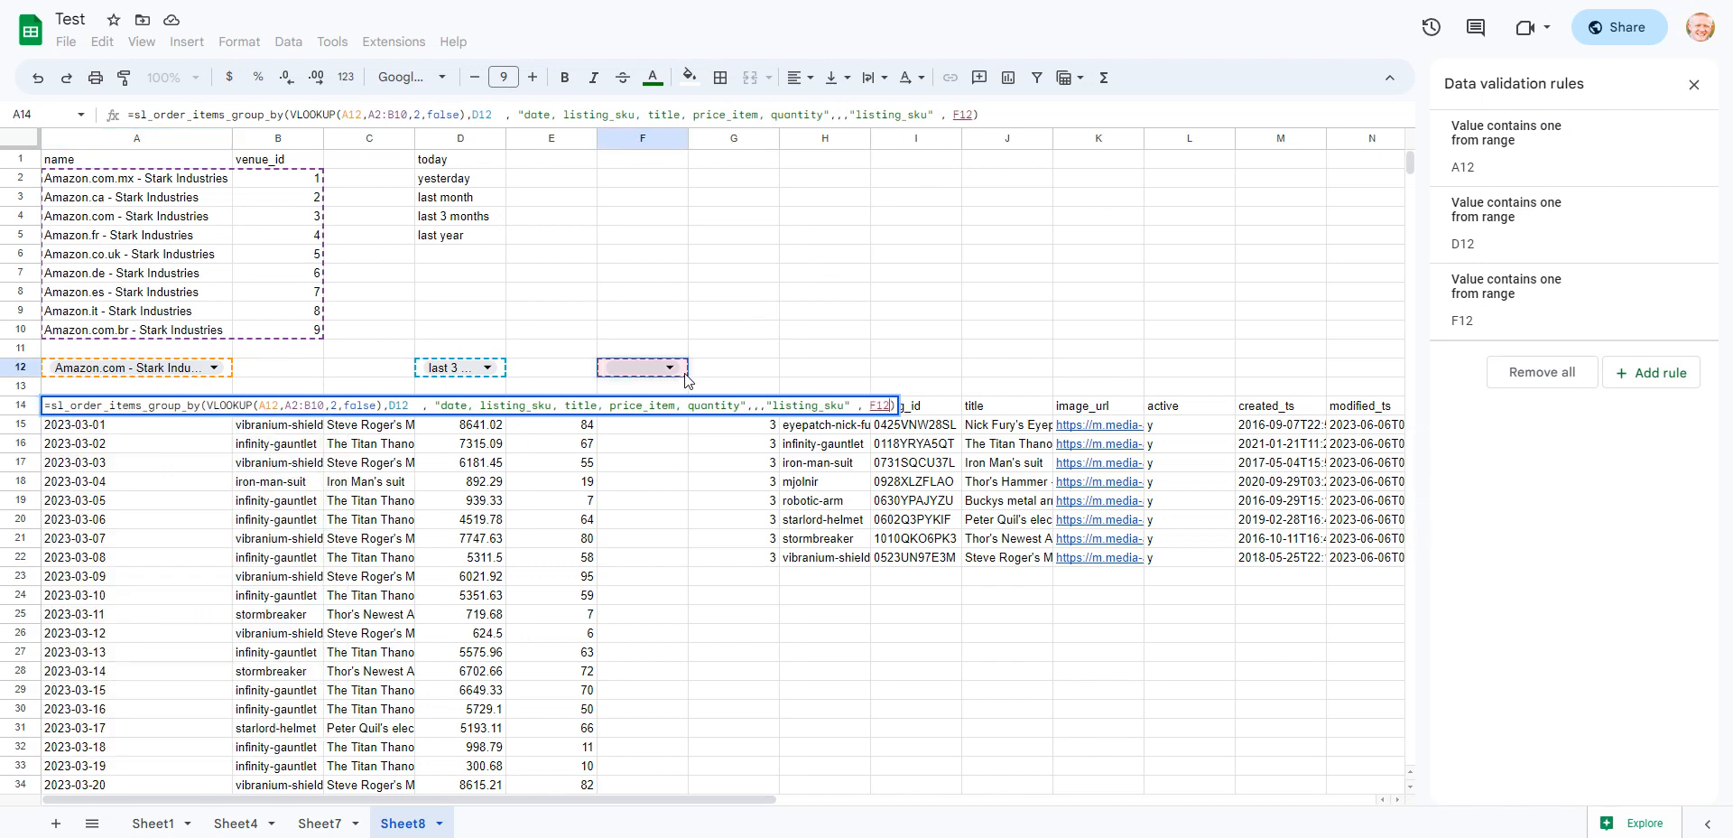
{"action": "key", "text": "Return"}
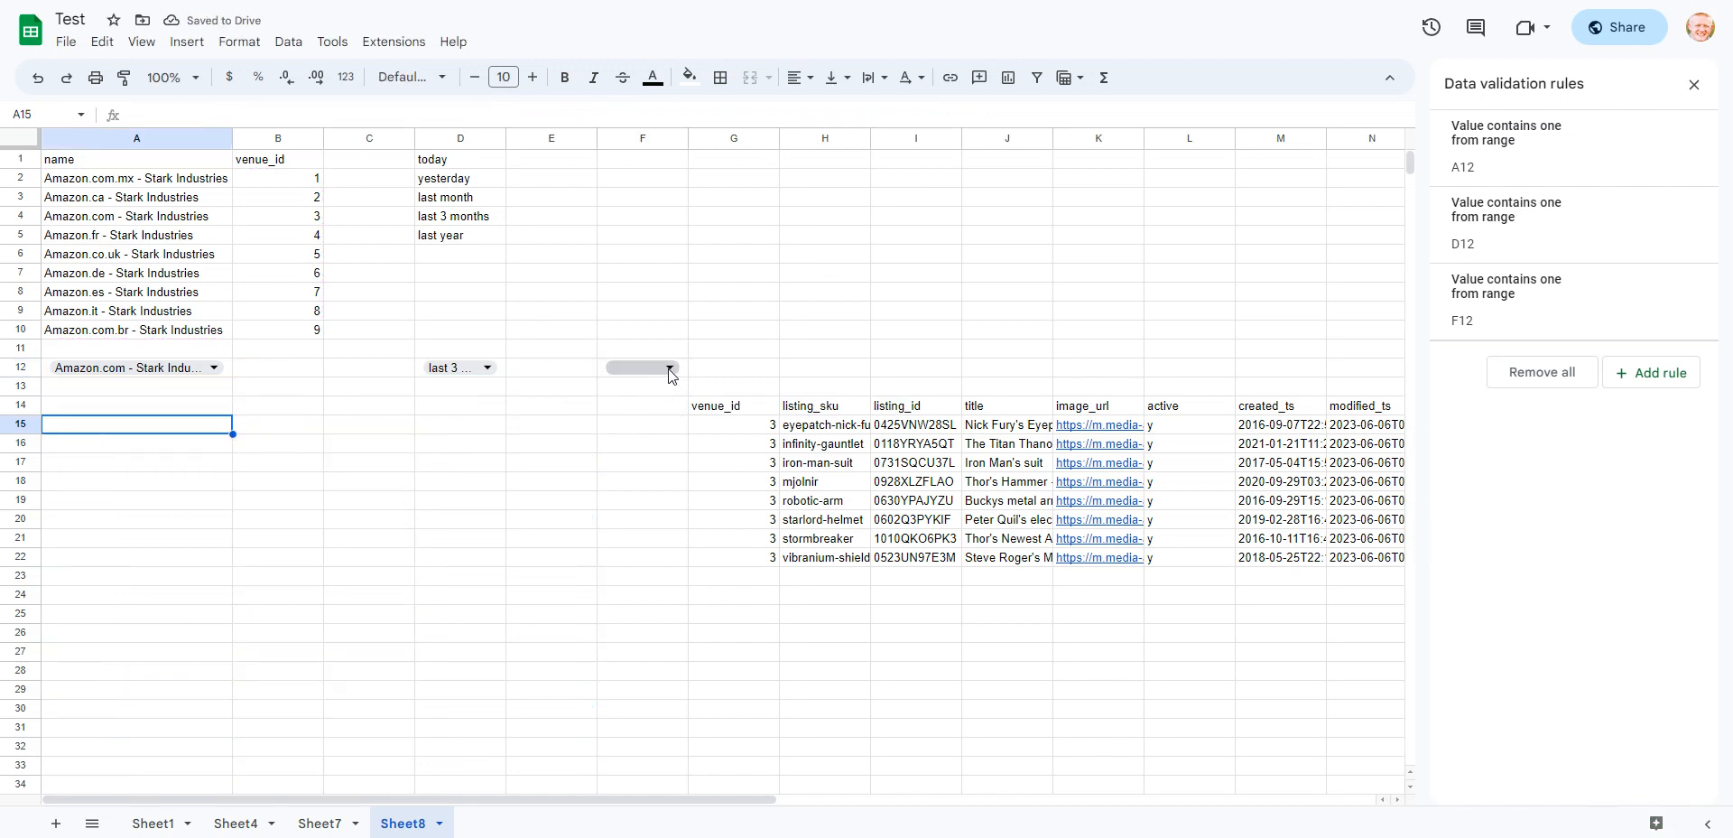
Choose iron-man-suit in the F12 dropdown and look through the filtered order items
{"action": "left_click", "coordinate": [670, 368]}
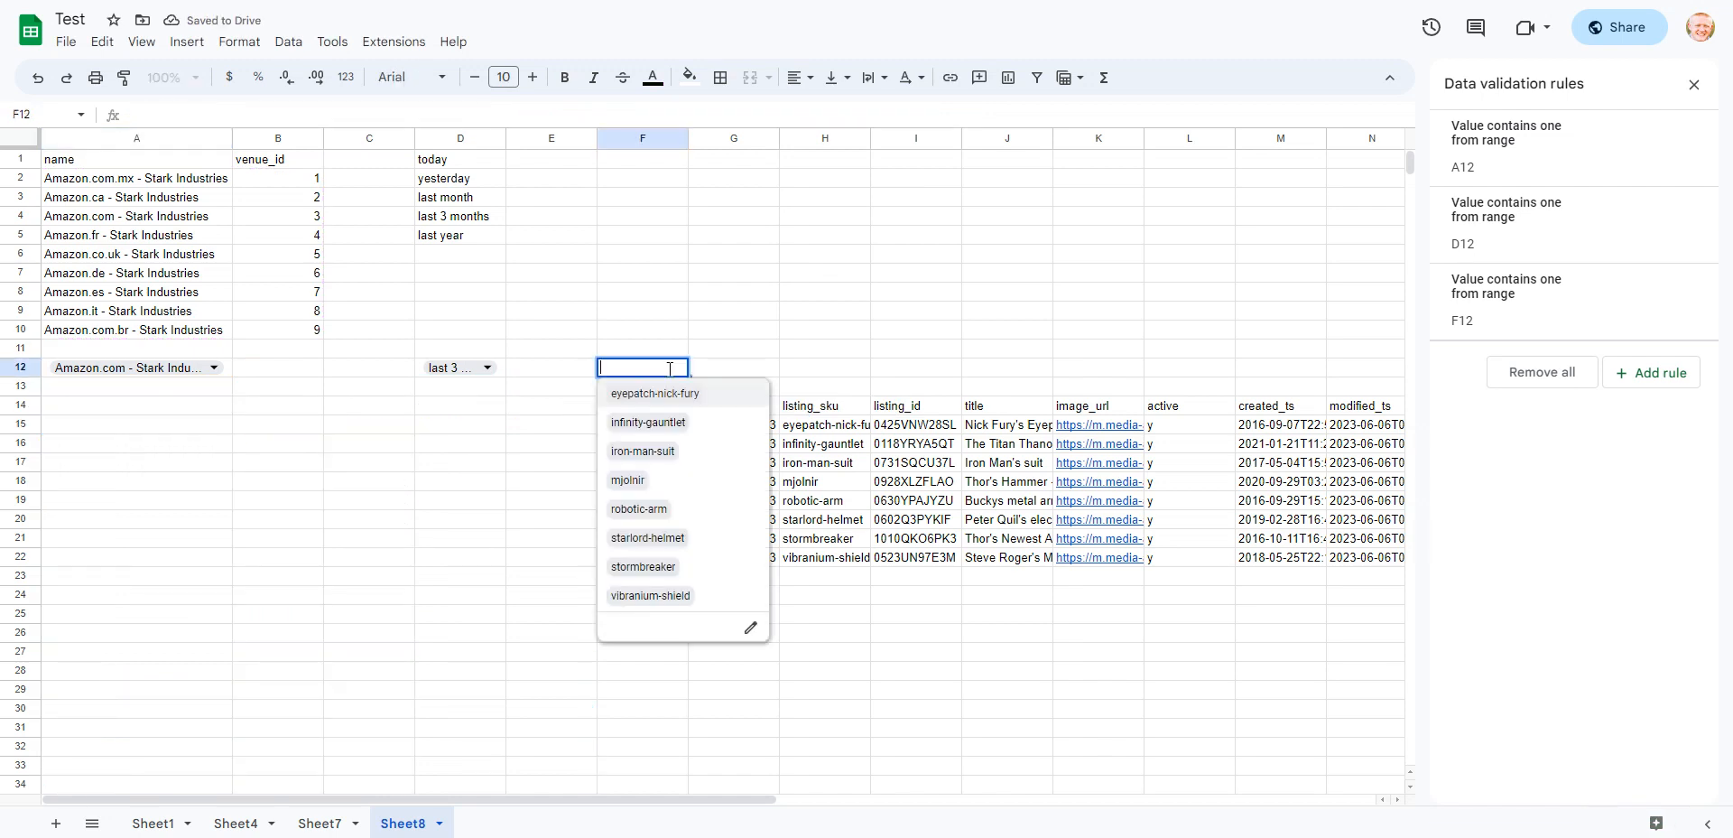
{"action": "left_click", "coordinate": [691, 456]}
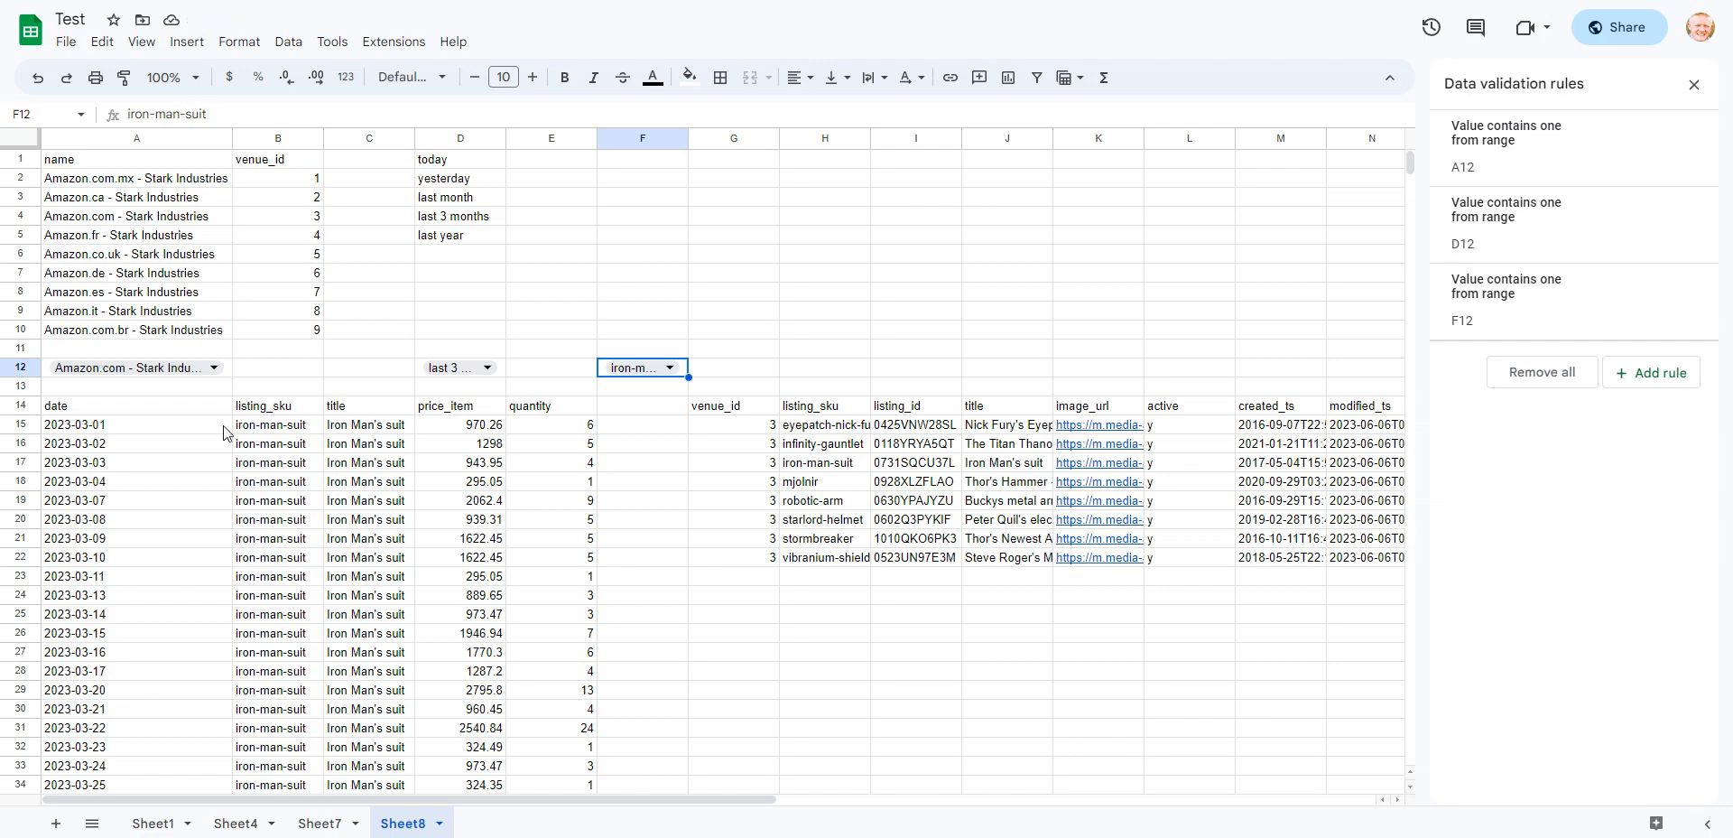
{"action": "scroll", "coordinate": [285, 431], "scroll_direction": "down", "scroll_amount": 15}
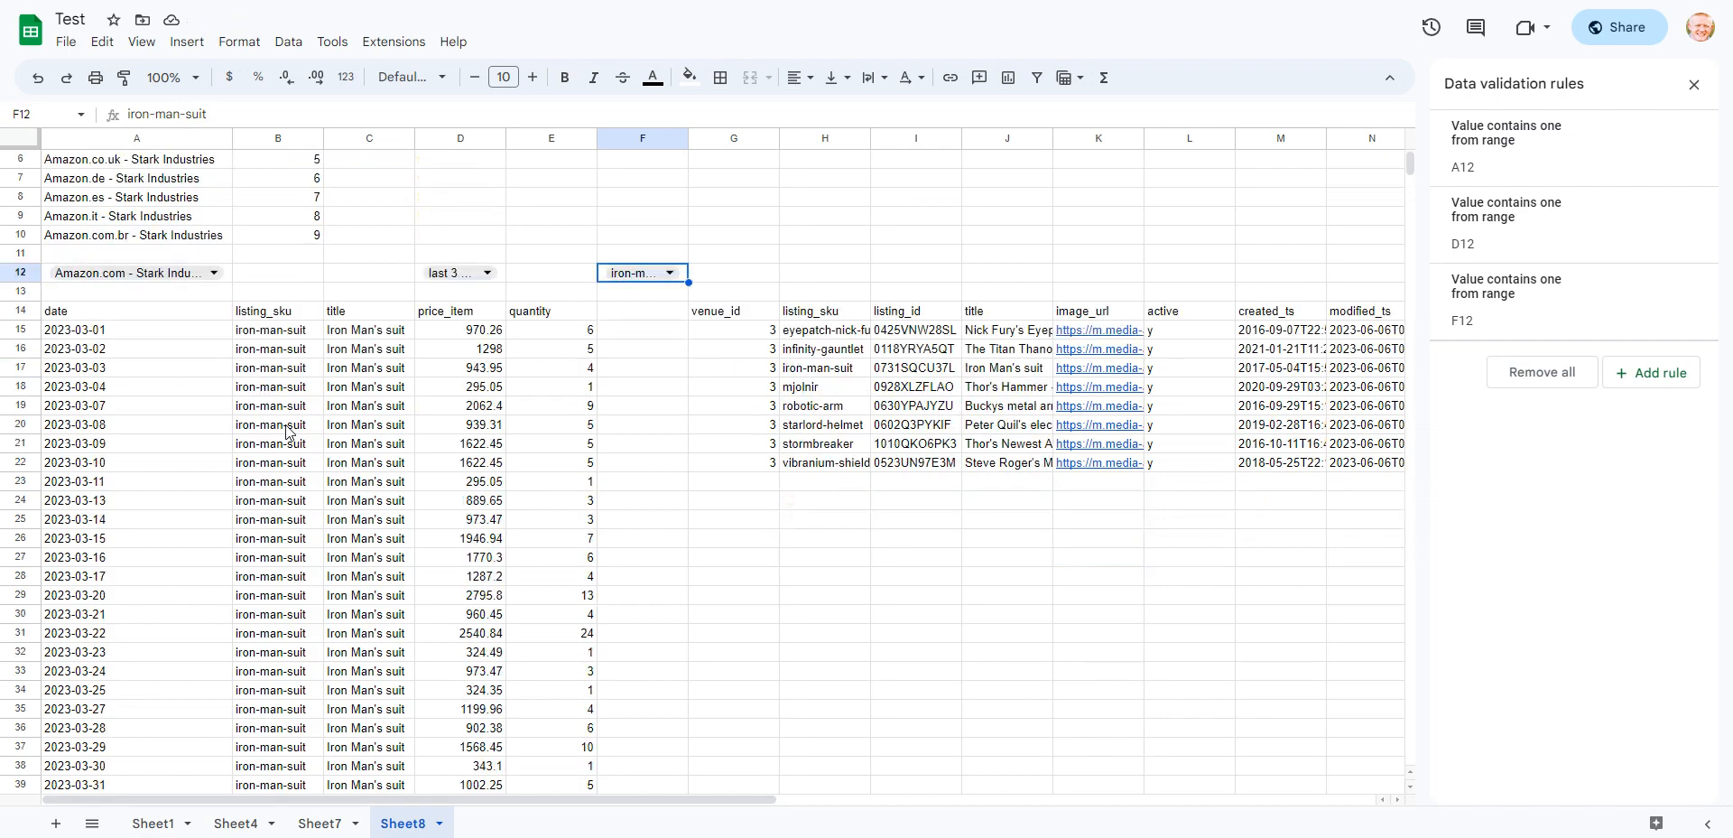
{"action": "scroll", "coordinate": [285, 431], "scroll_direction": "up", "scroll_amount": 15}
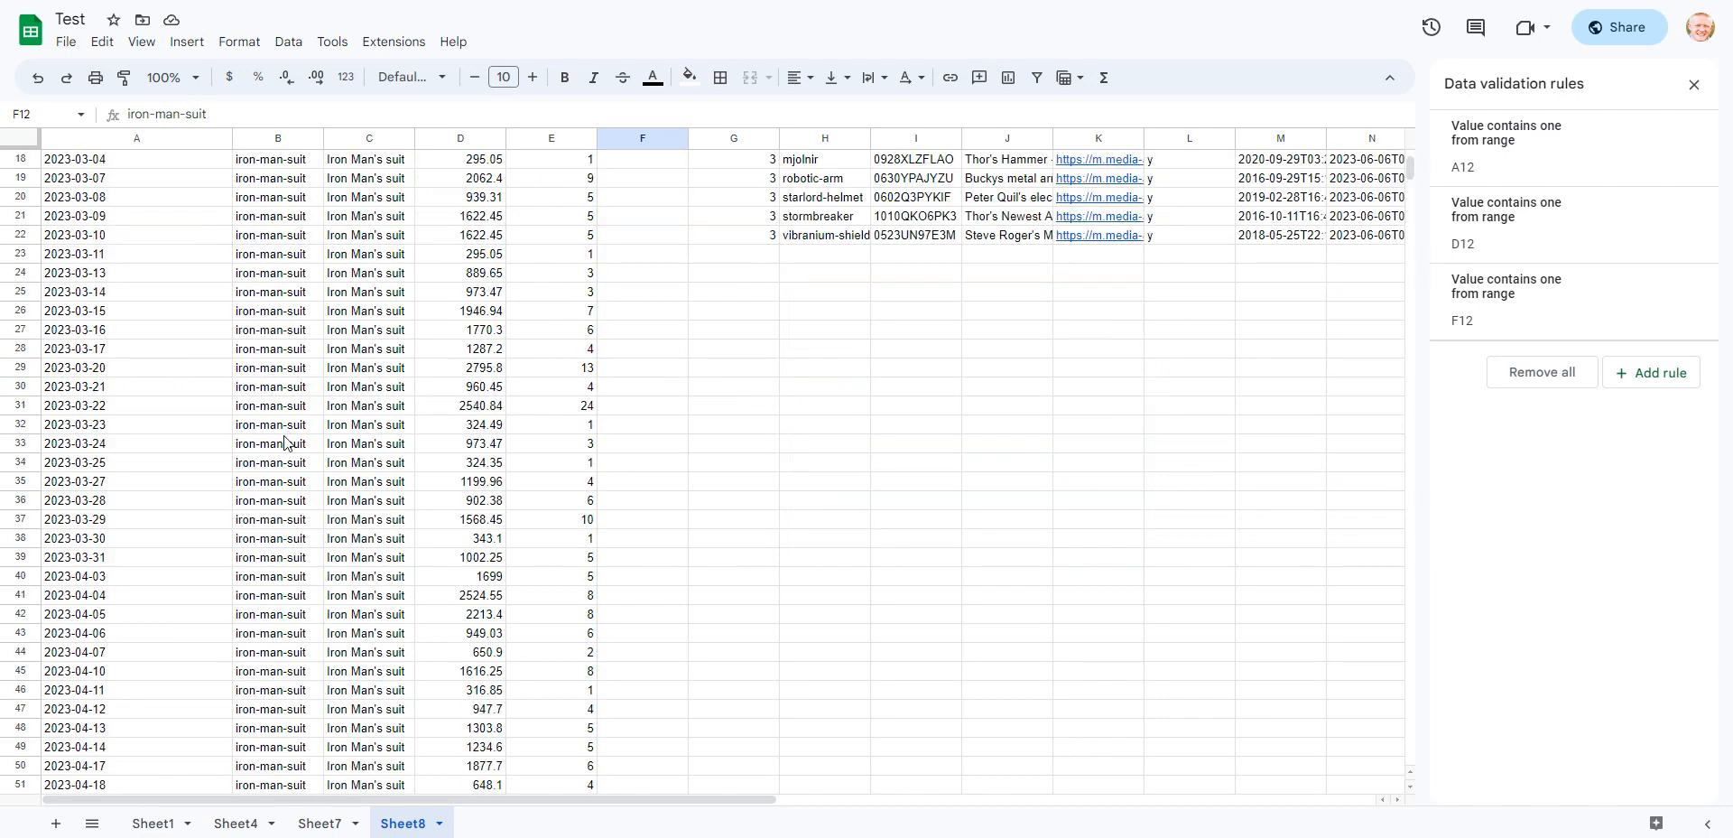
Choose eyepatch-nick-fury in the F12 dropdown and look through the filtered order items
{"action": "left_click", "coordinate": [667, 373]}
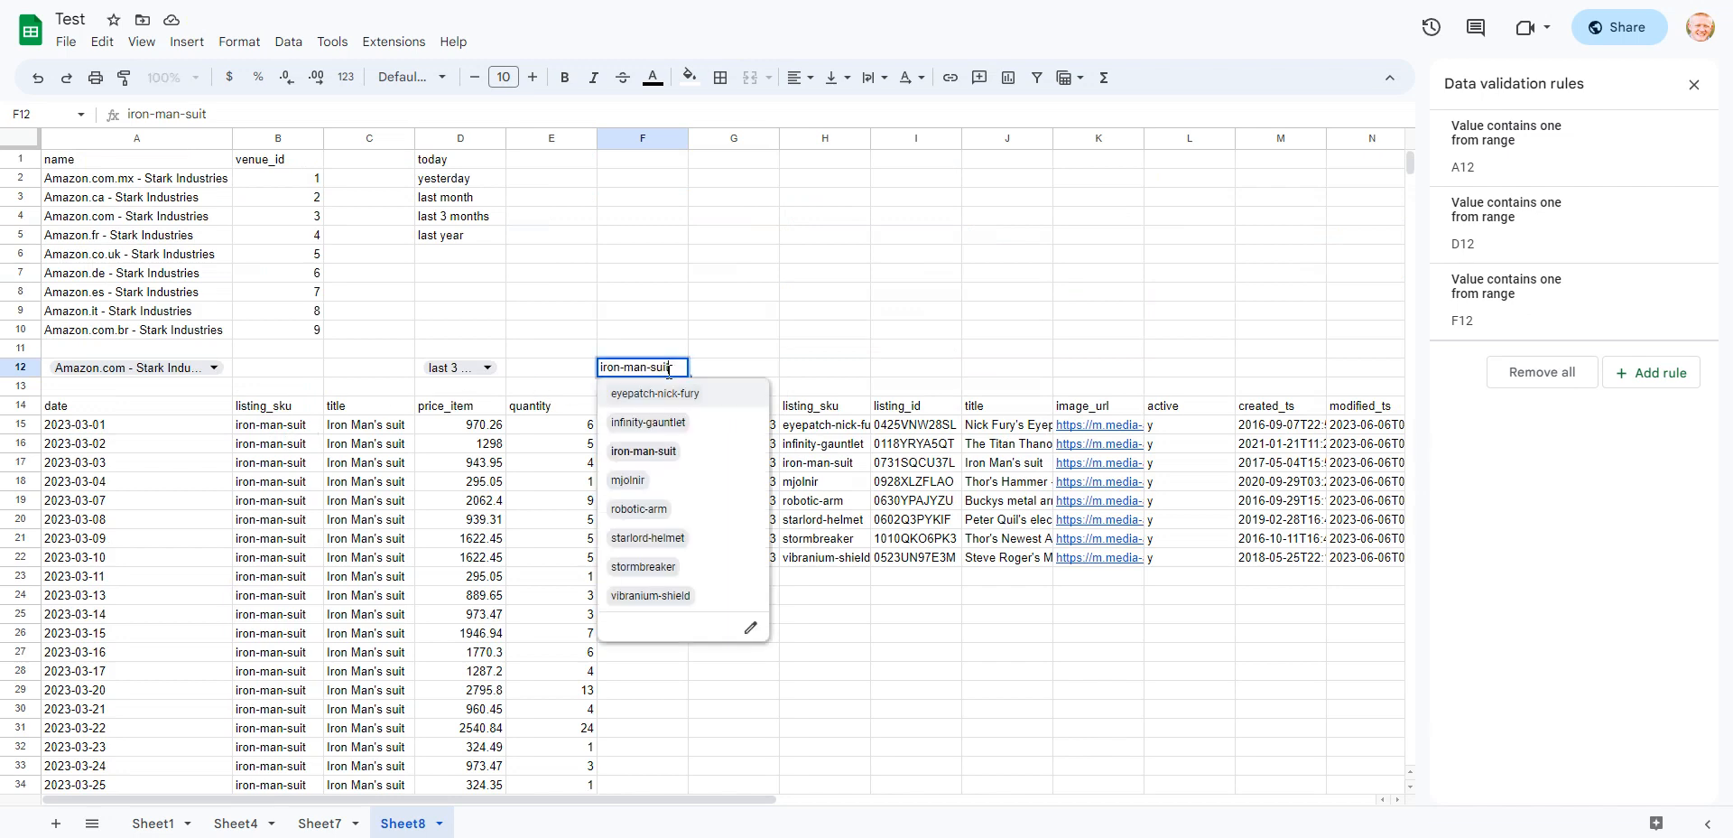
{"action": "left_click", "coordinate": [718, 398]}
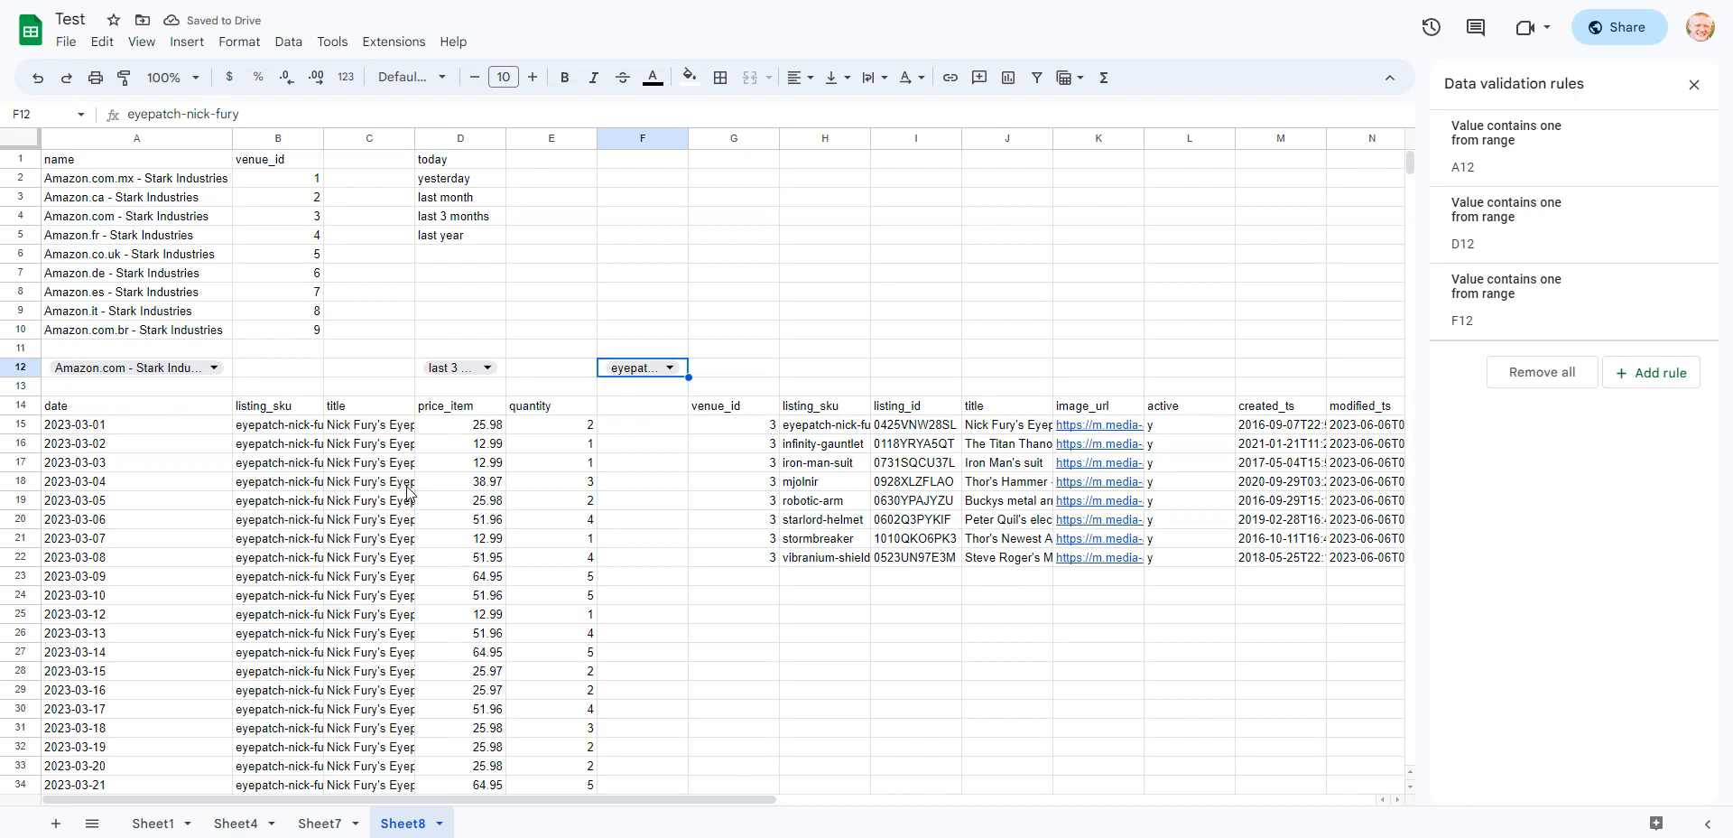
{"action": "scroll", "coordinate": [408, 499], "scroll_direction": "down", "scroll_amount": 2}
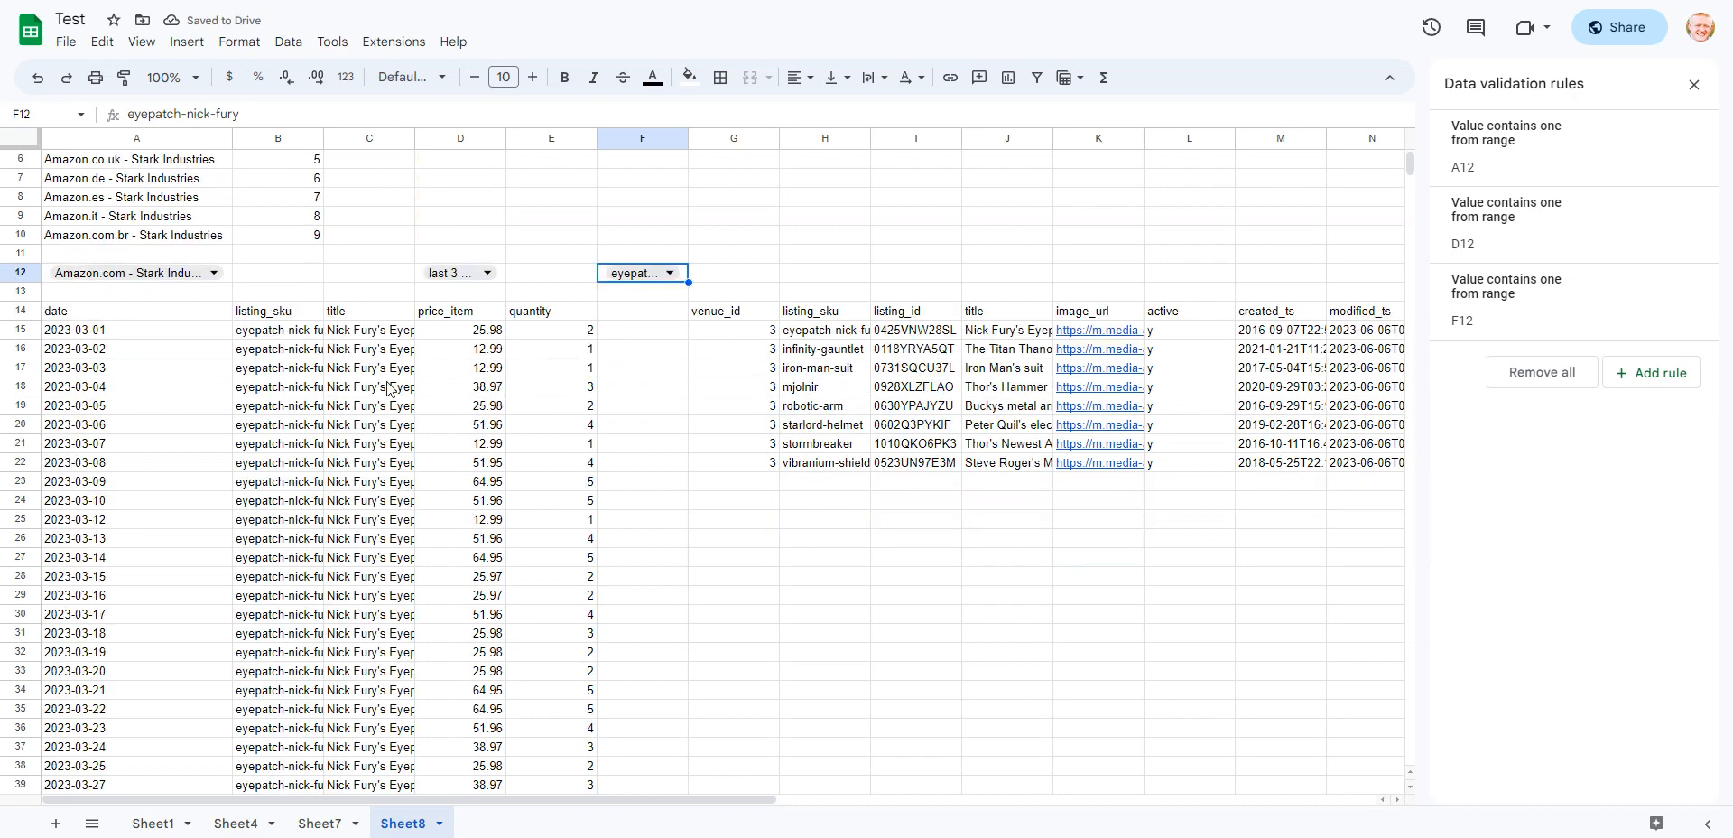
{"action": "scroll", "coordinate": [290, 446], "scroll_direction": "down", "scroll_amount": 6}
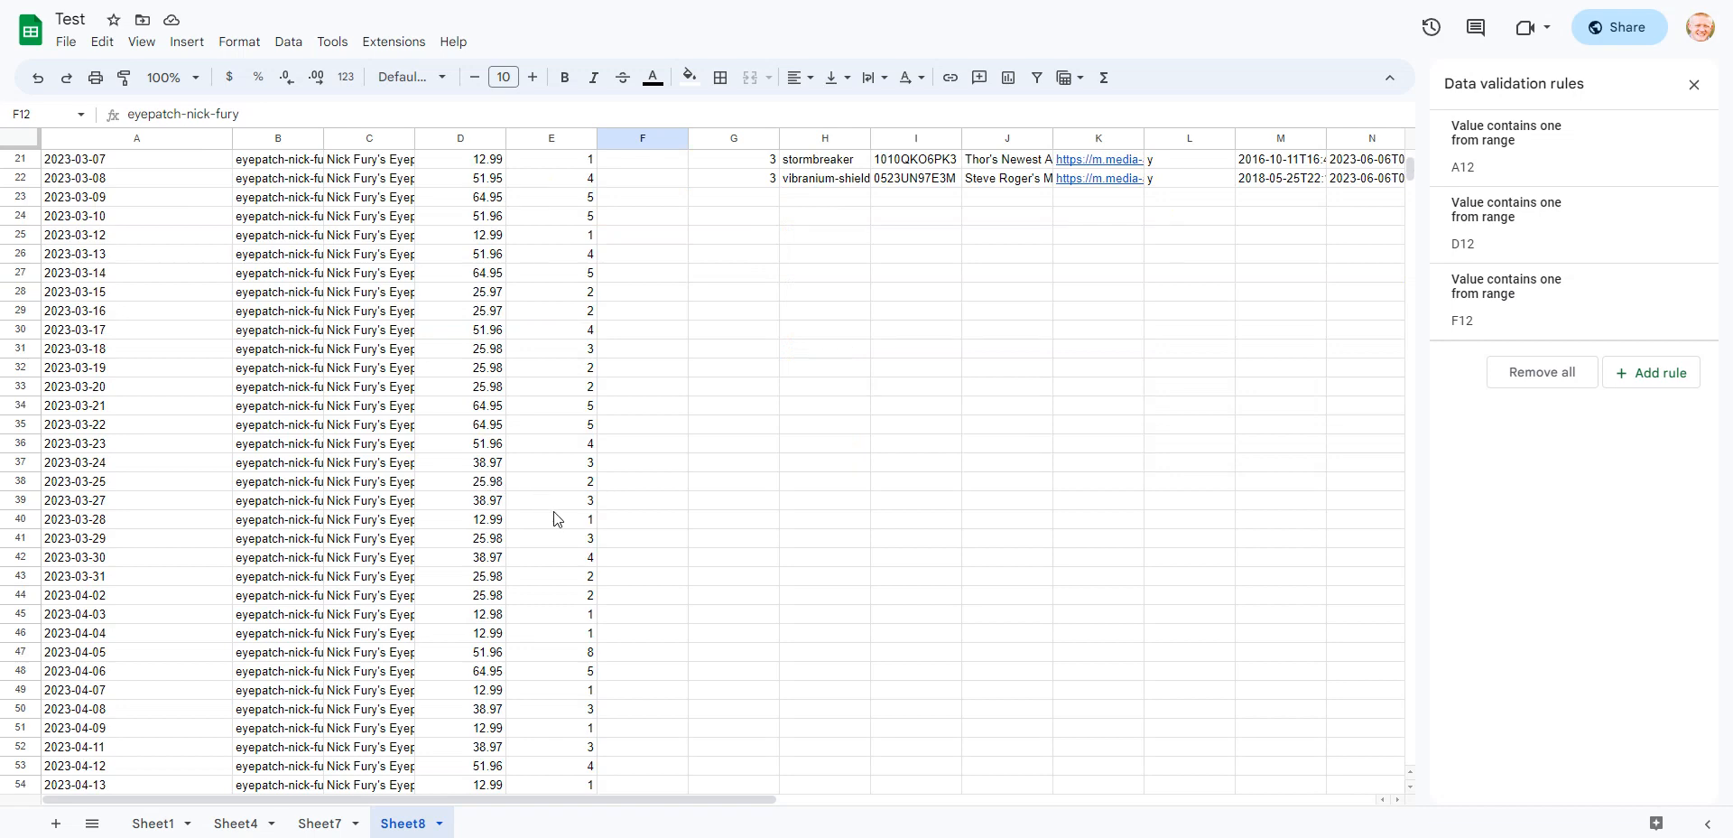
{"action": "scroll", "coordinate": [555, 517], "scroll_direction": "down", "scroll_amount": 7}
{"action": "scroll", "coordinate": [554, 518], "scroll_direction": "down", "scroll_amount": 2}
Choose last month as the date range in the D12 dropdown
{"action": "scroll", "coordinate": [554, 518], "scroll_direction": "up", "scroll_amount": 10}
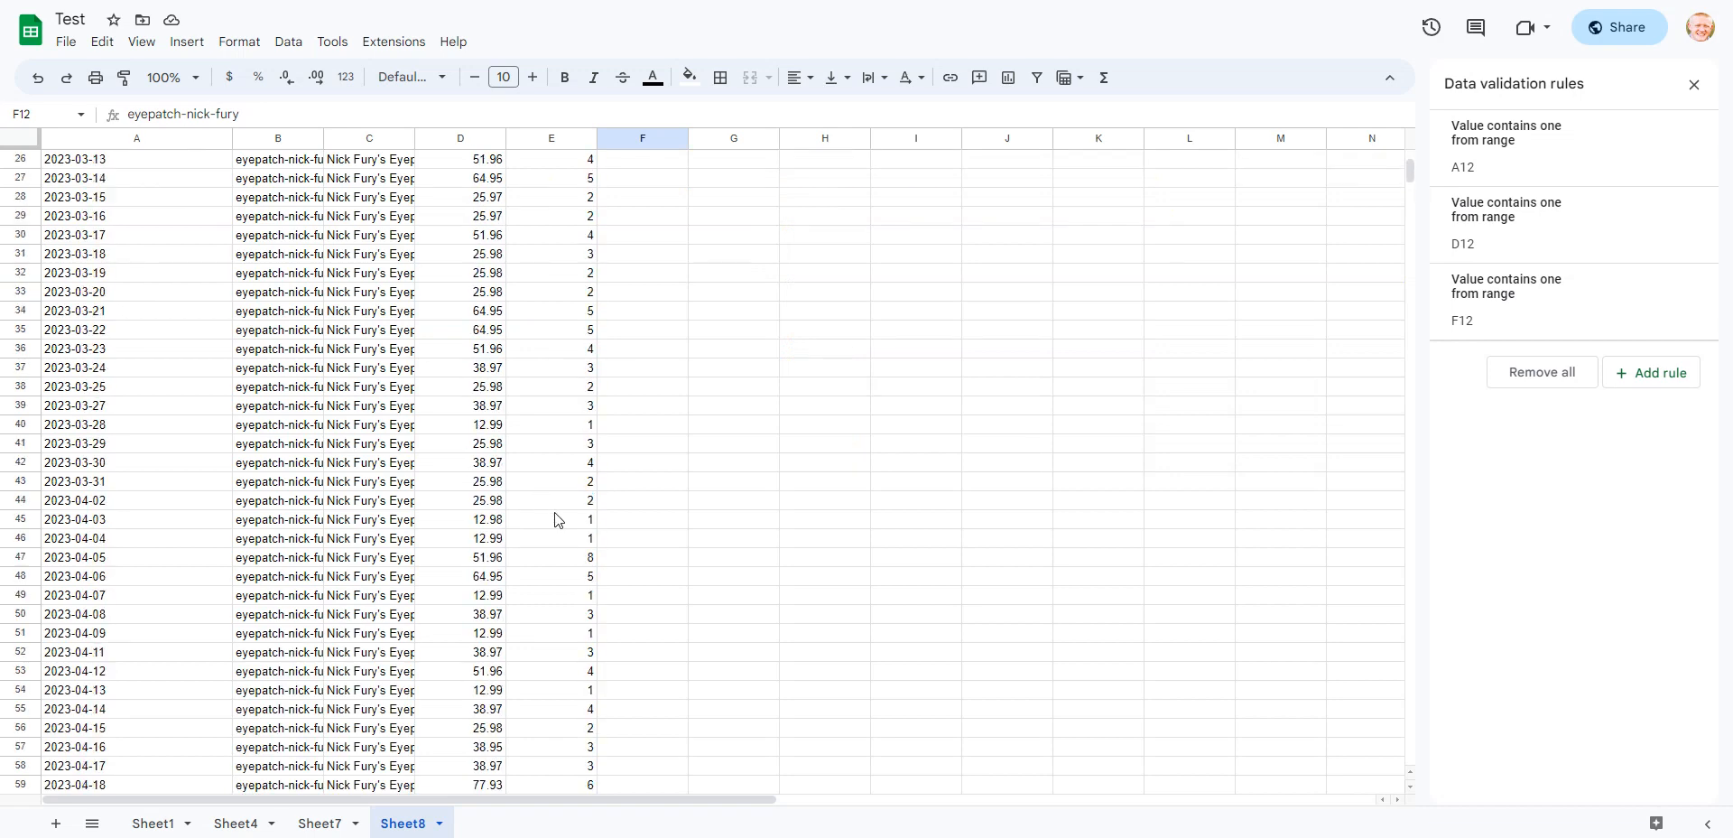
{"action": "scroll", "coordinate": [554, 519], "scroll_direction": "up", "scroll_amount": 3}
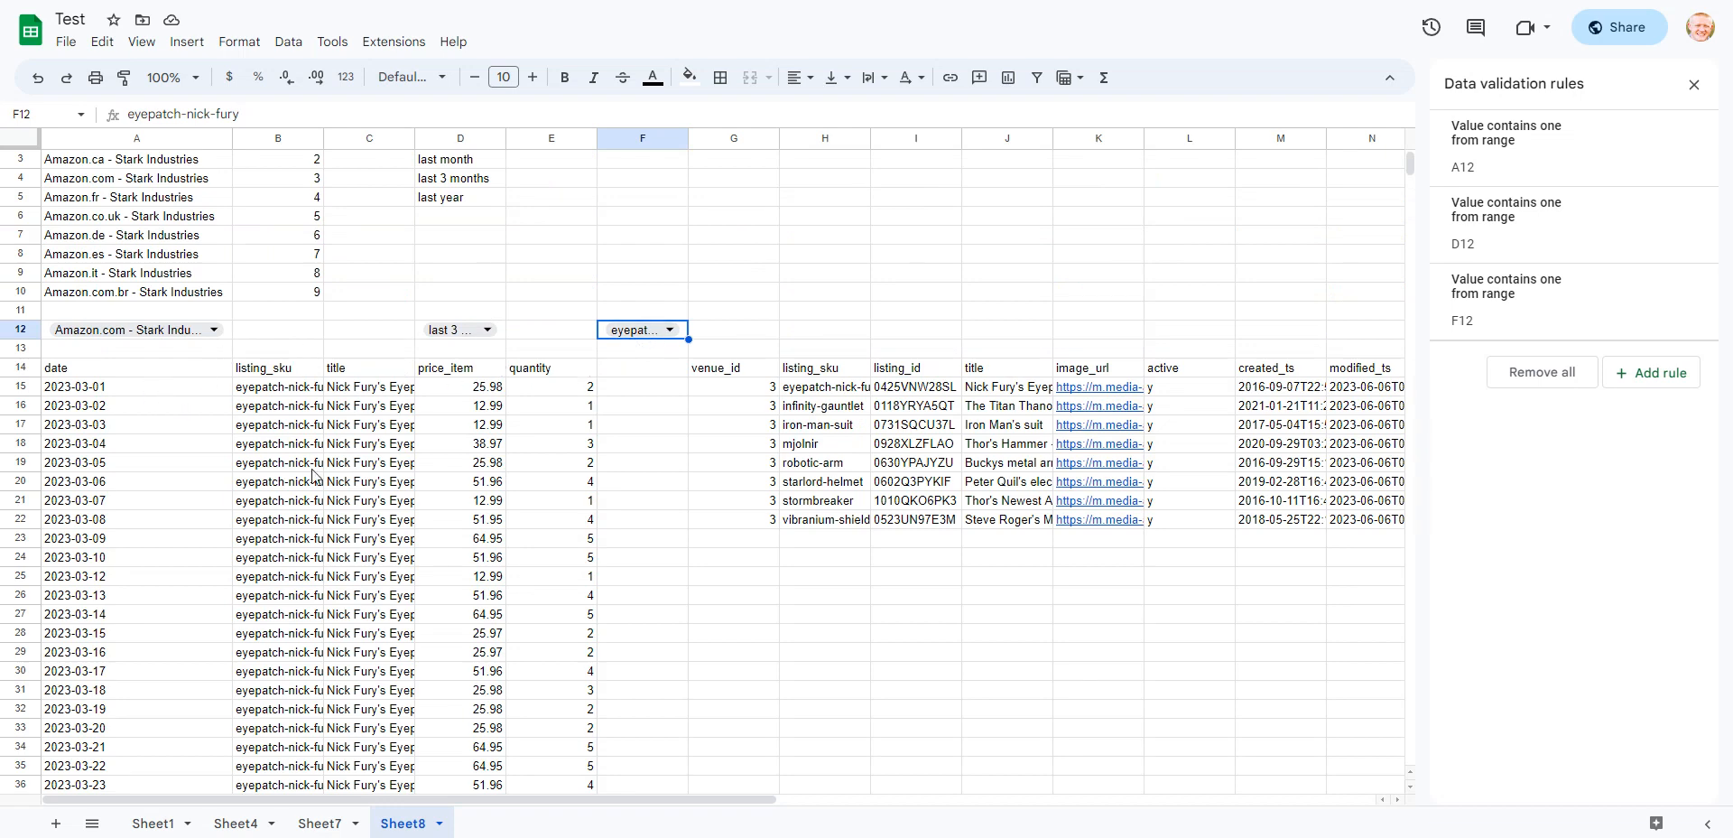
{"action": "scroll", "coordinate": [322, 488], "scroll_direction": "up", "scroll_amount": 1}
{"action": "left_click", "coordinate": [487, 367]}
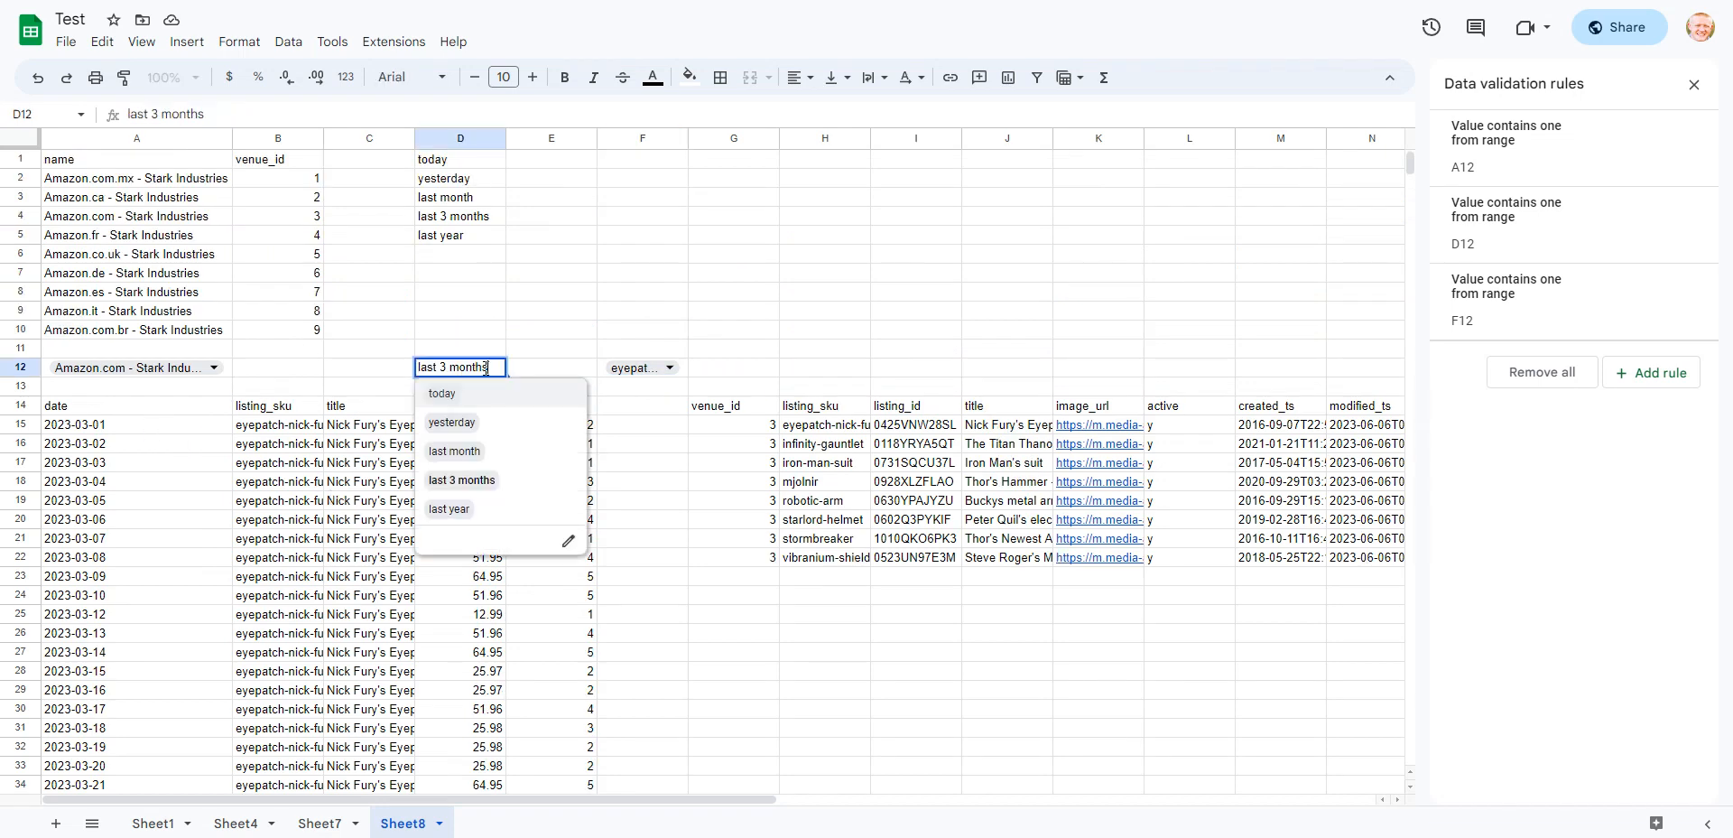
{"action": "left_click", "coordinate": [497, 453]}
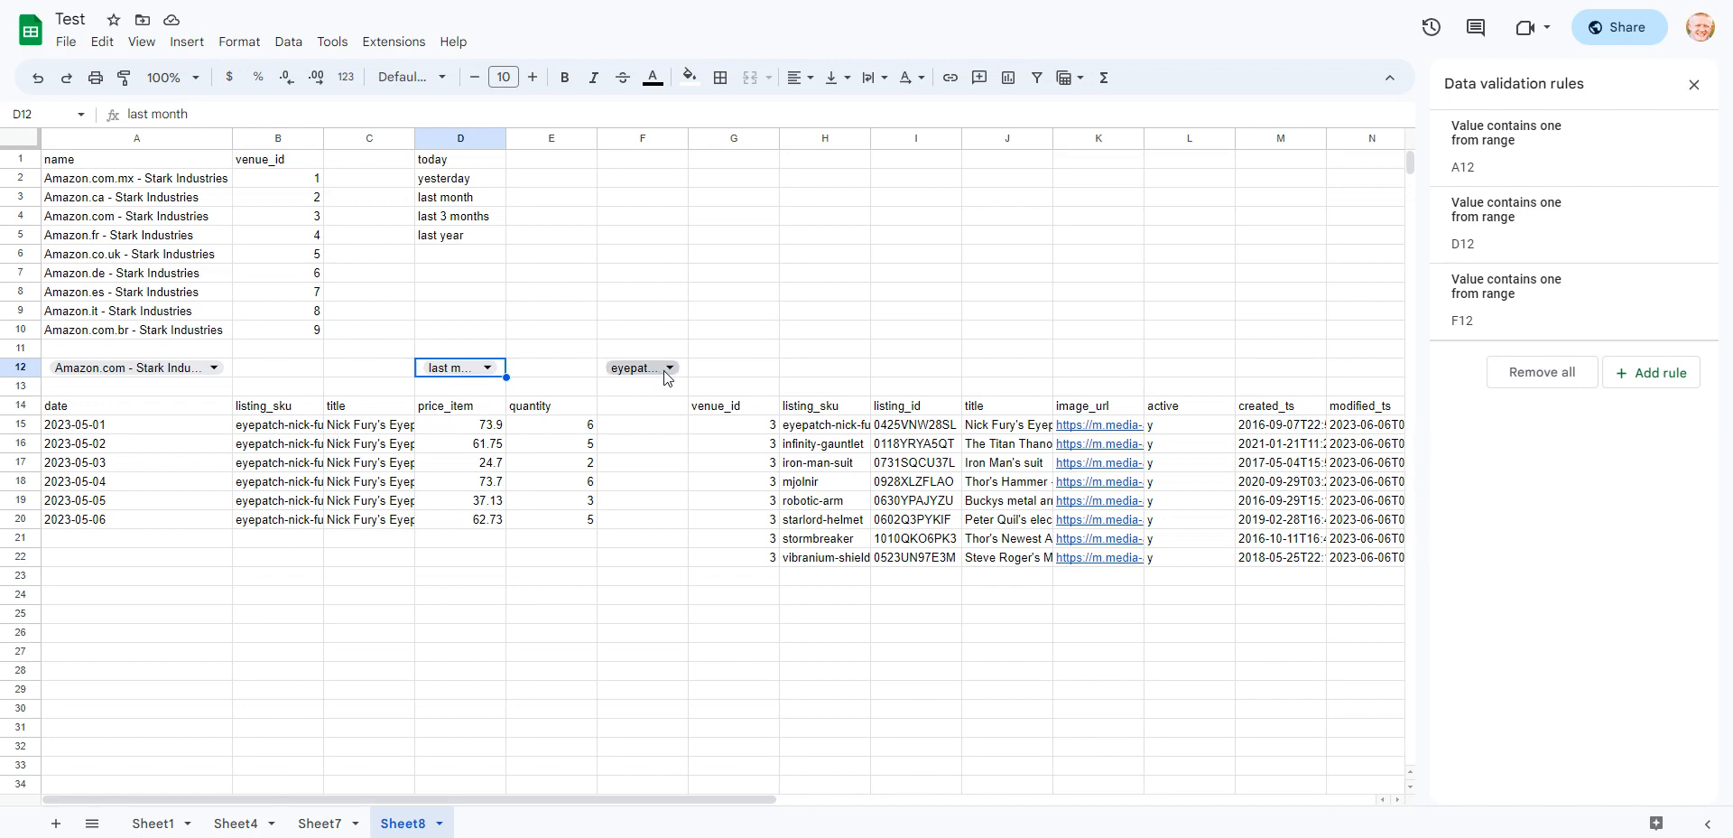
Try the Amazon.com.mx - Stark Industries venue in the A12 dropdown and set it back to Amazon.com - Stark Industries
{"action": "left_click", "coordinate": [210, 377]}
{"action": "left_click", "coordinate": [202, 400]}
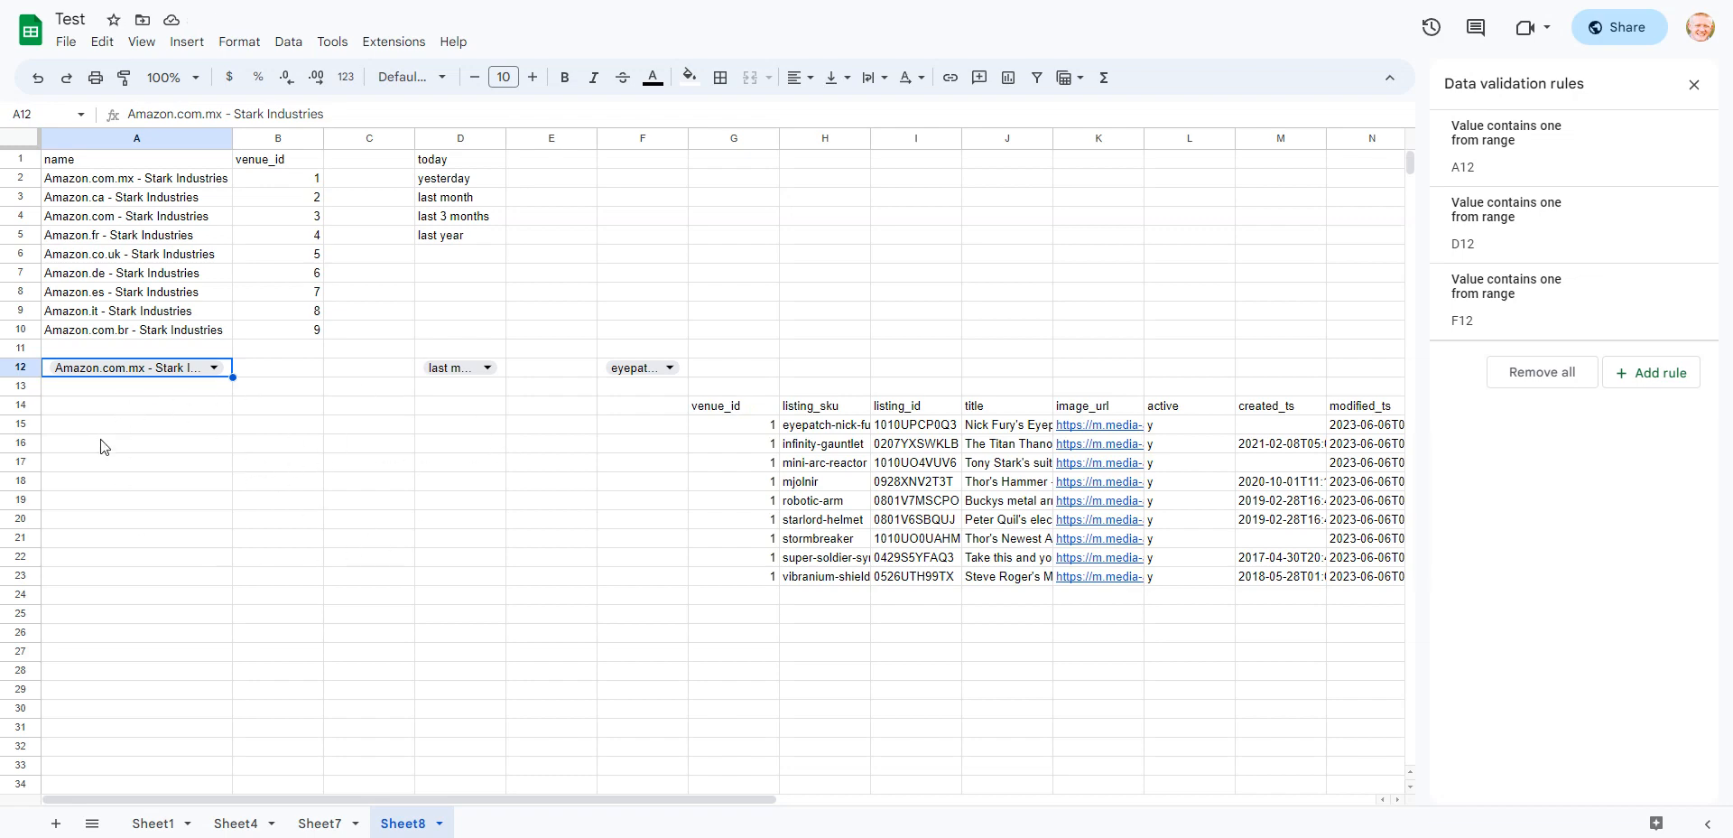
{"action": "left_click", "coordinate": [219, 367]}
{"action": "left_click", "coordinate": [215, 456]}
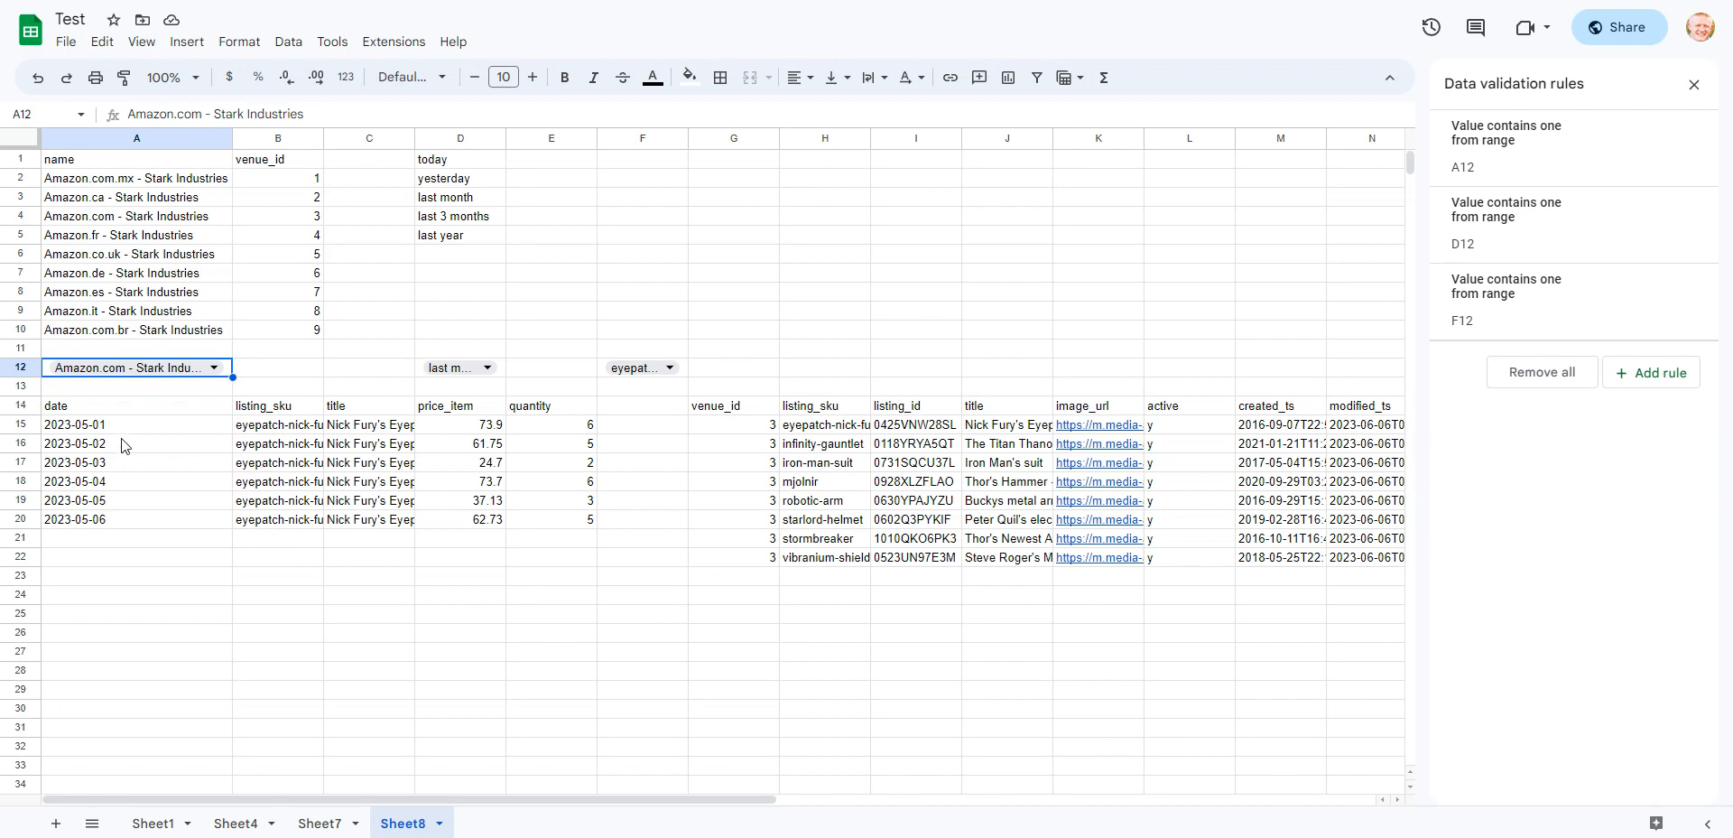
{"action": "left_click_drag", "start_coordinate": [107, 406], "coordinate": [1087, 579]}
{"action": "left_click", "coordinate": [1092, 596]}
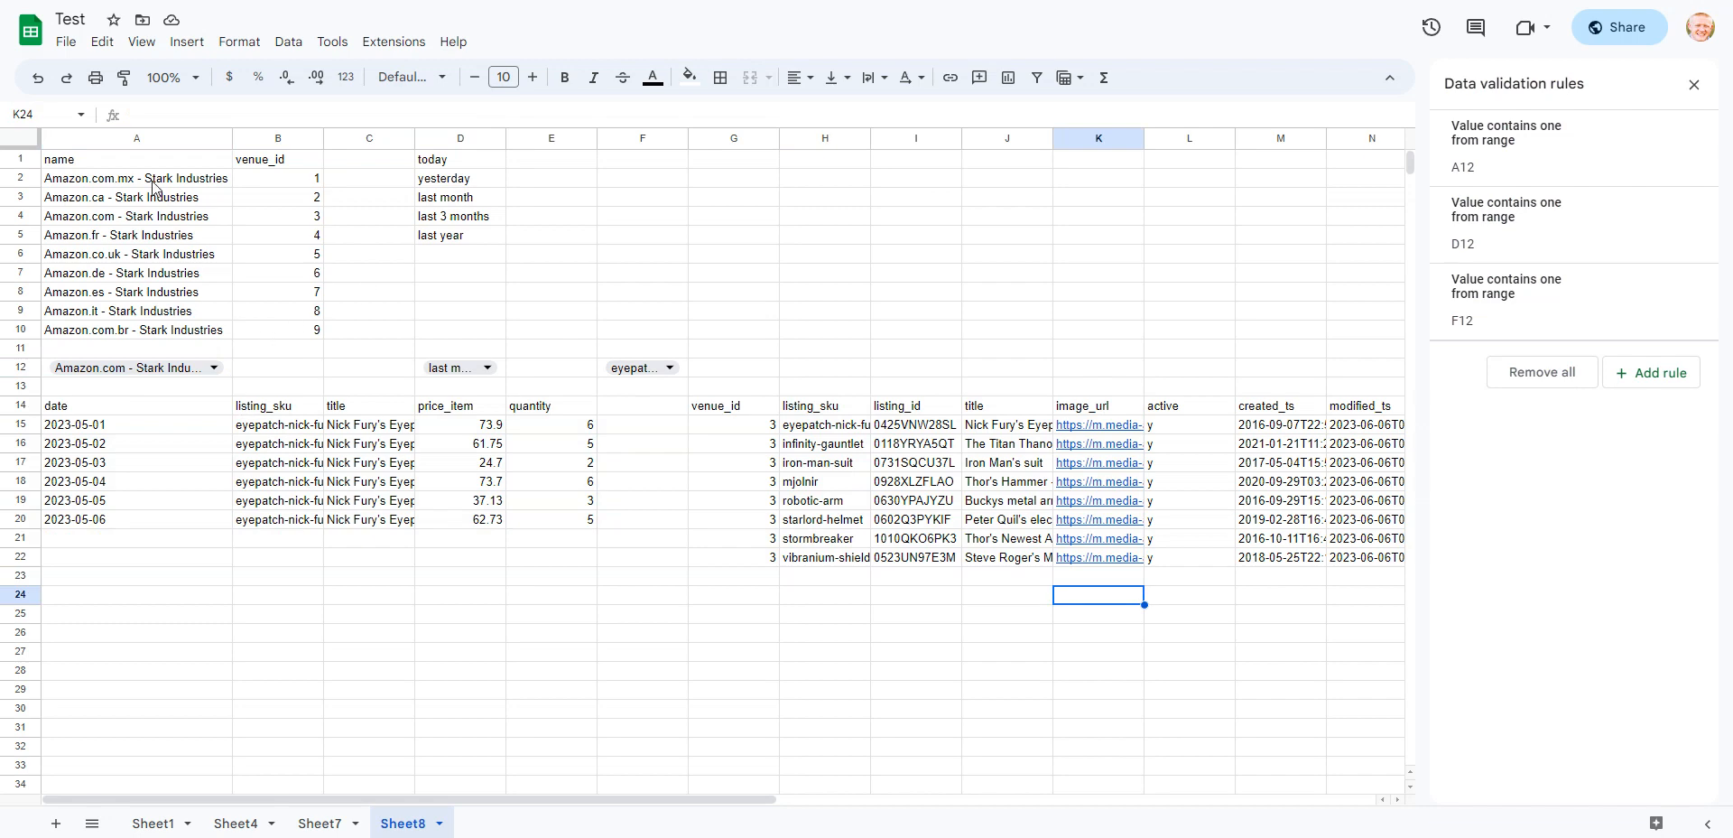
{"action": "left_click_drag", "start_coordinate": [129, 162], "coordinate": [587, 316]}
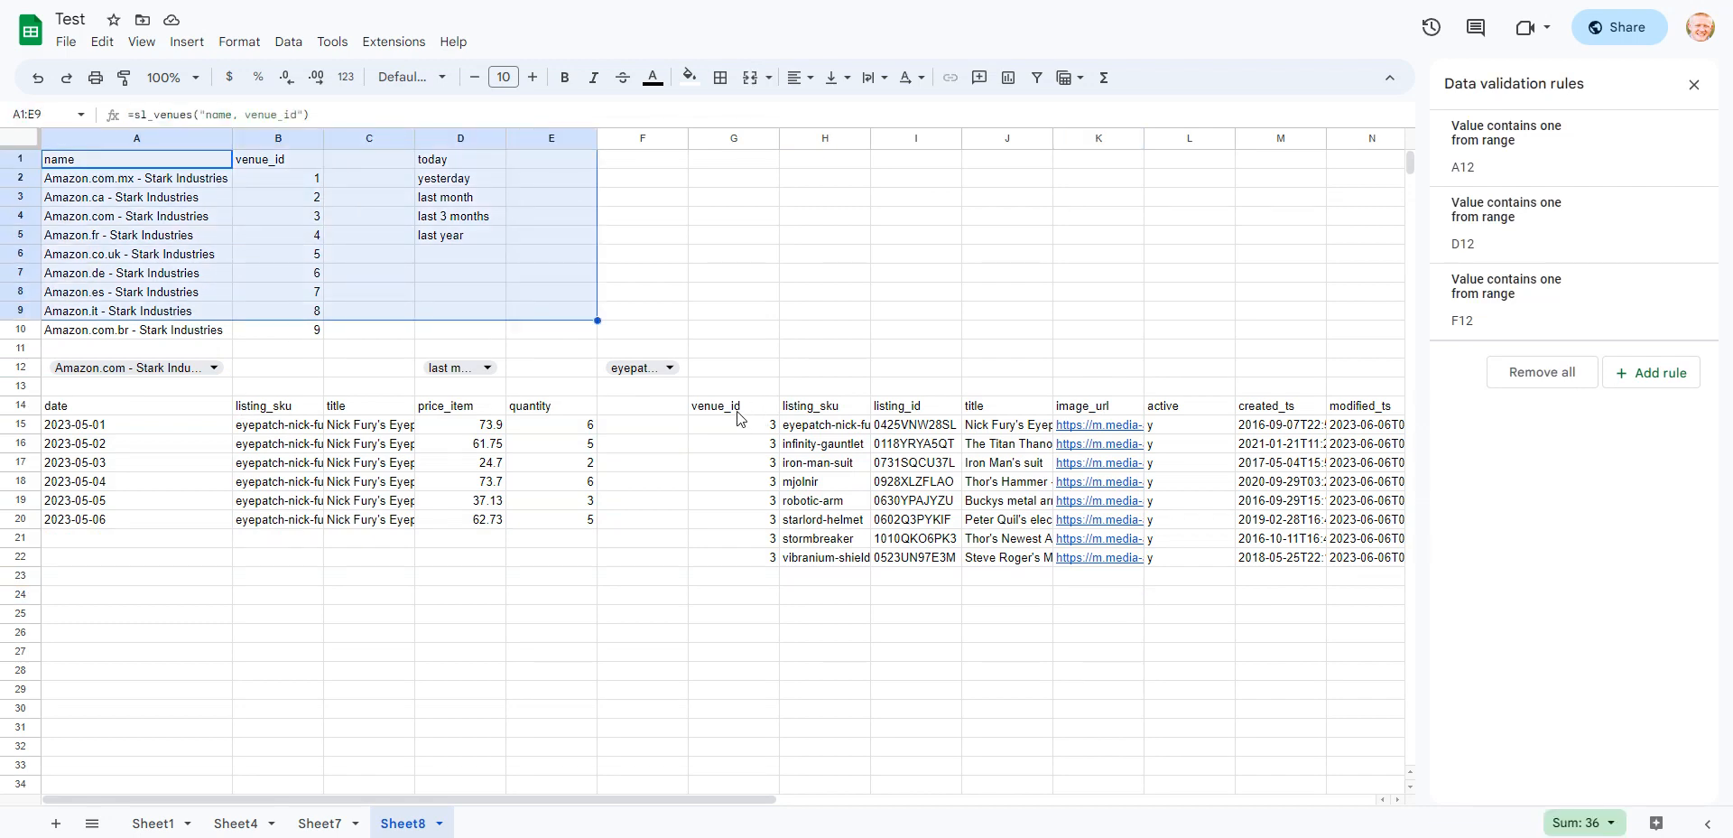
{"action": "left_click_drag", "start_coordinate": [736, 408], "coordinate": [1300, 578]}
{"action": "left_click", "coordinate": [1106, 637]}
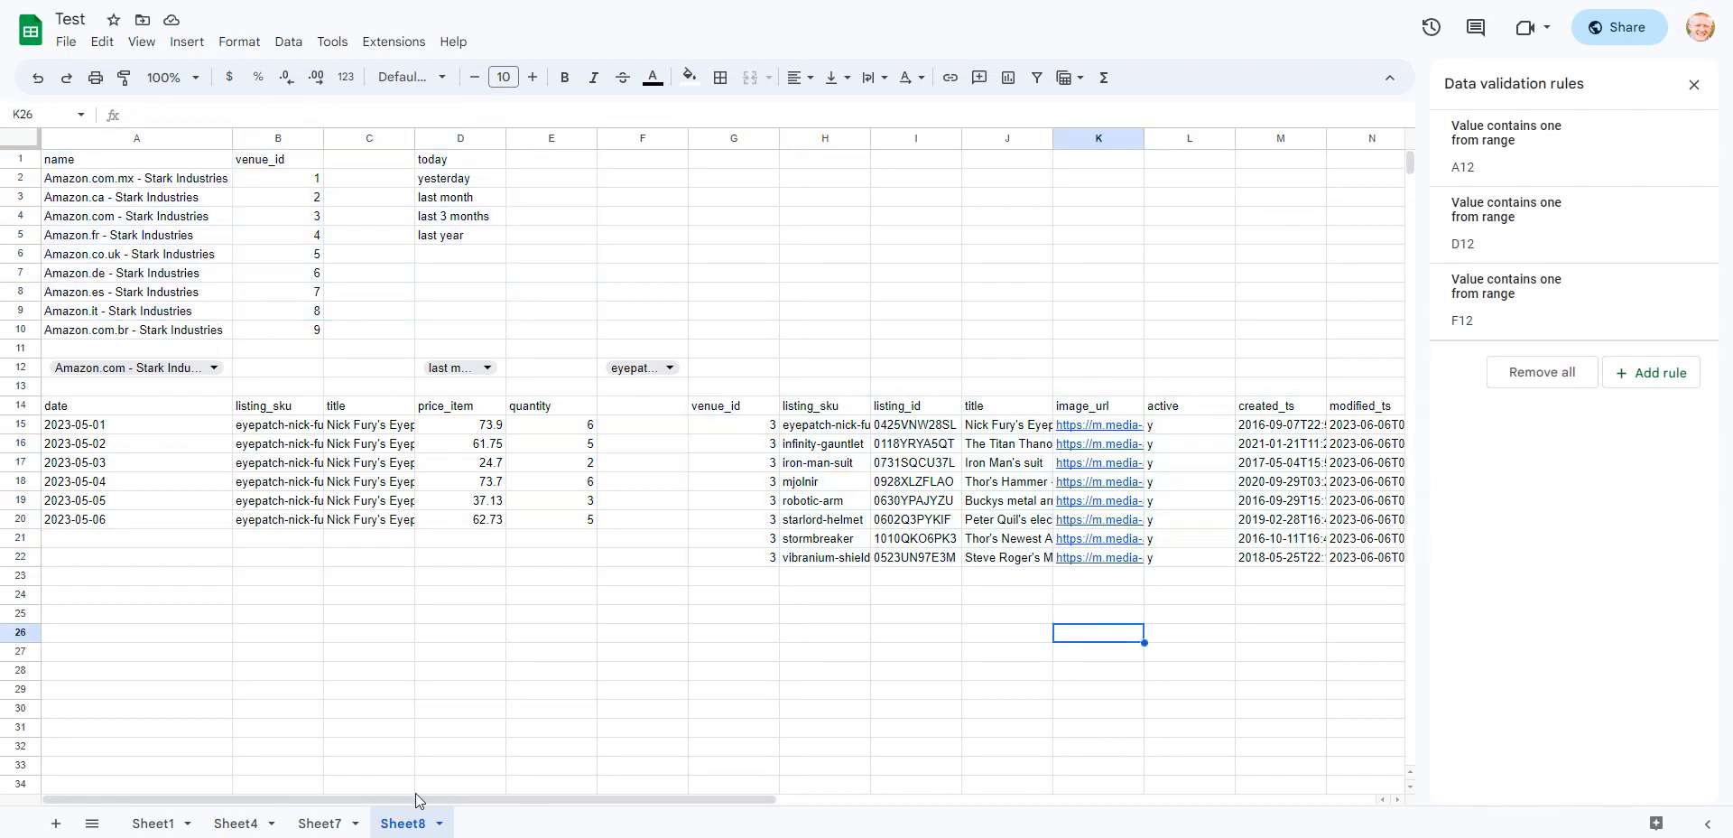